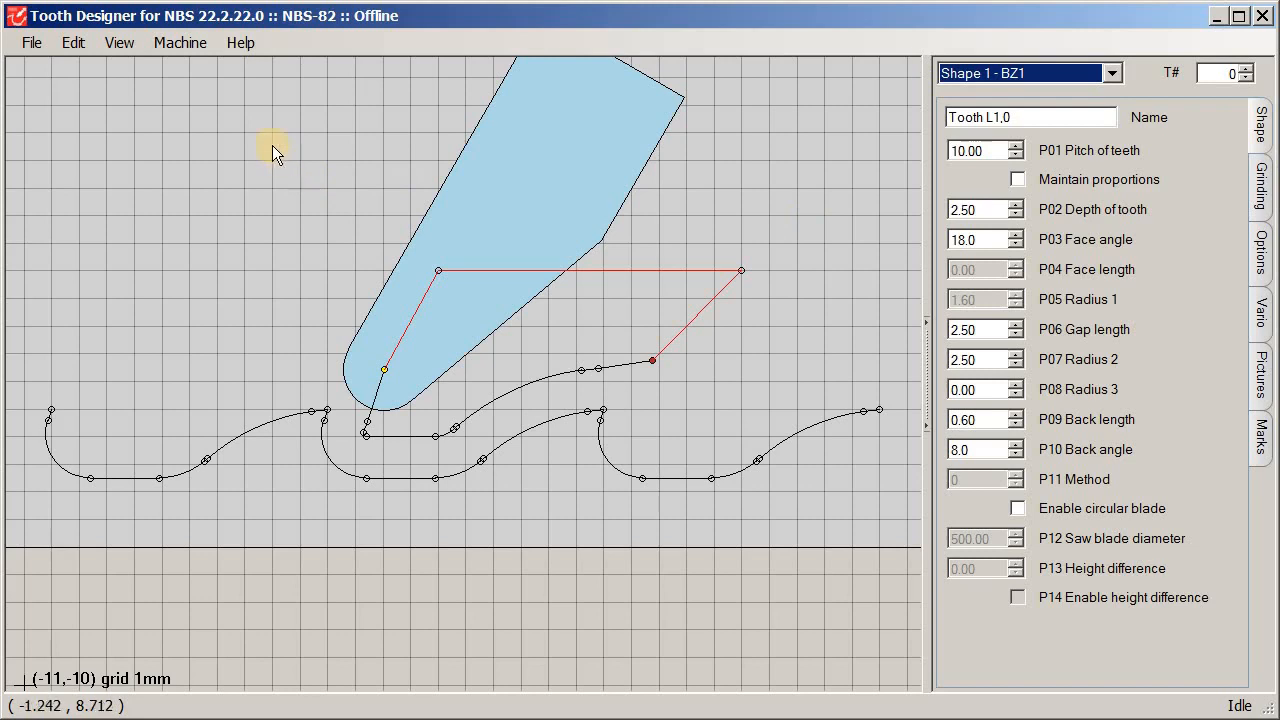
- Set the offline machine model to NBS-300
{"action": "left_click", "coordinate": [182, 44]}
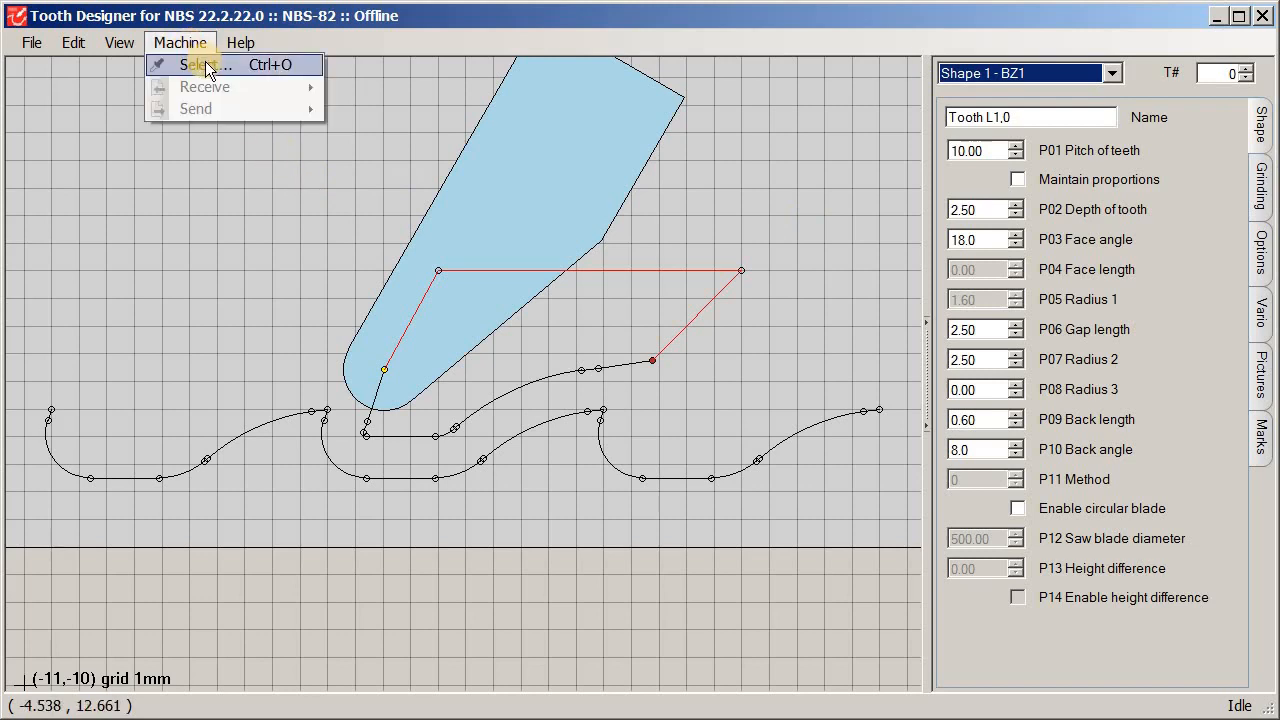
{"action": "left_click", "coordinate": [205, 65]}
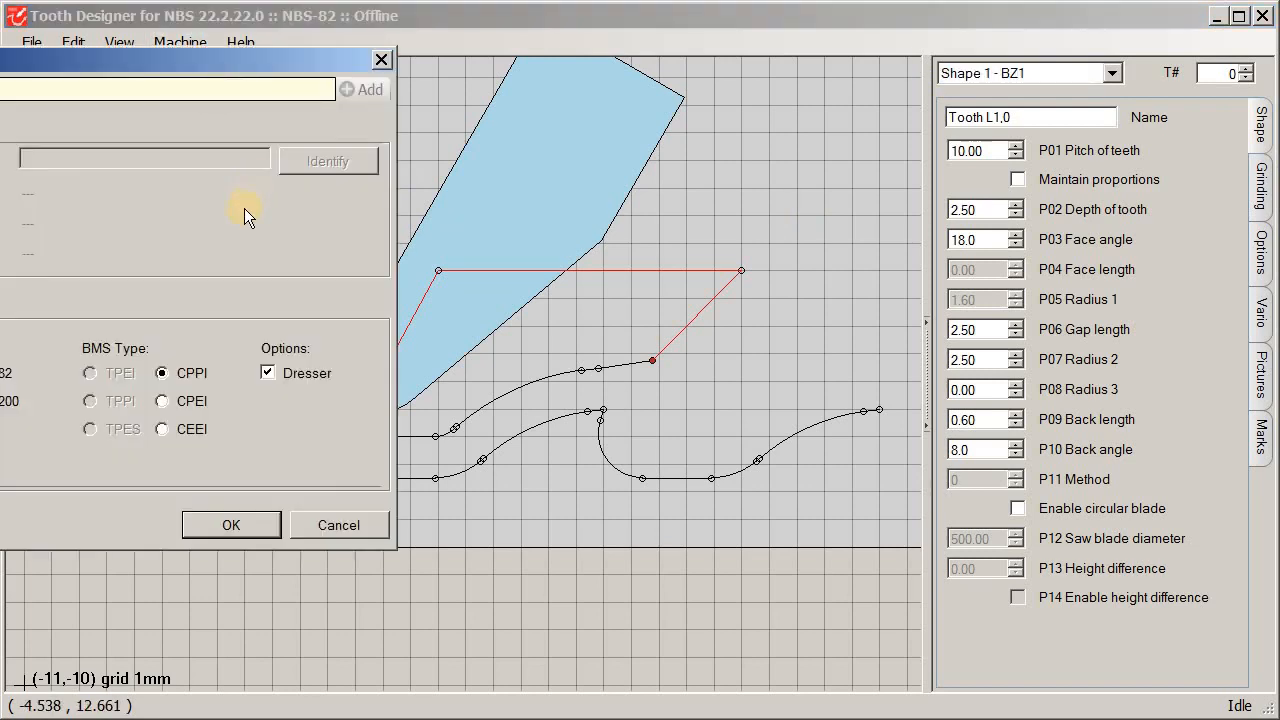
{"action": "left_click_drag", "start_coordinate": [182, 70], "coordinate": [425, 96]}
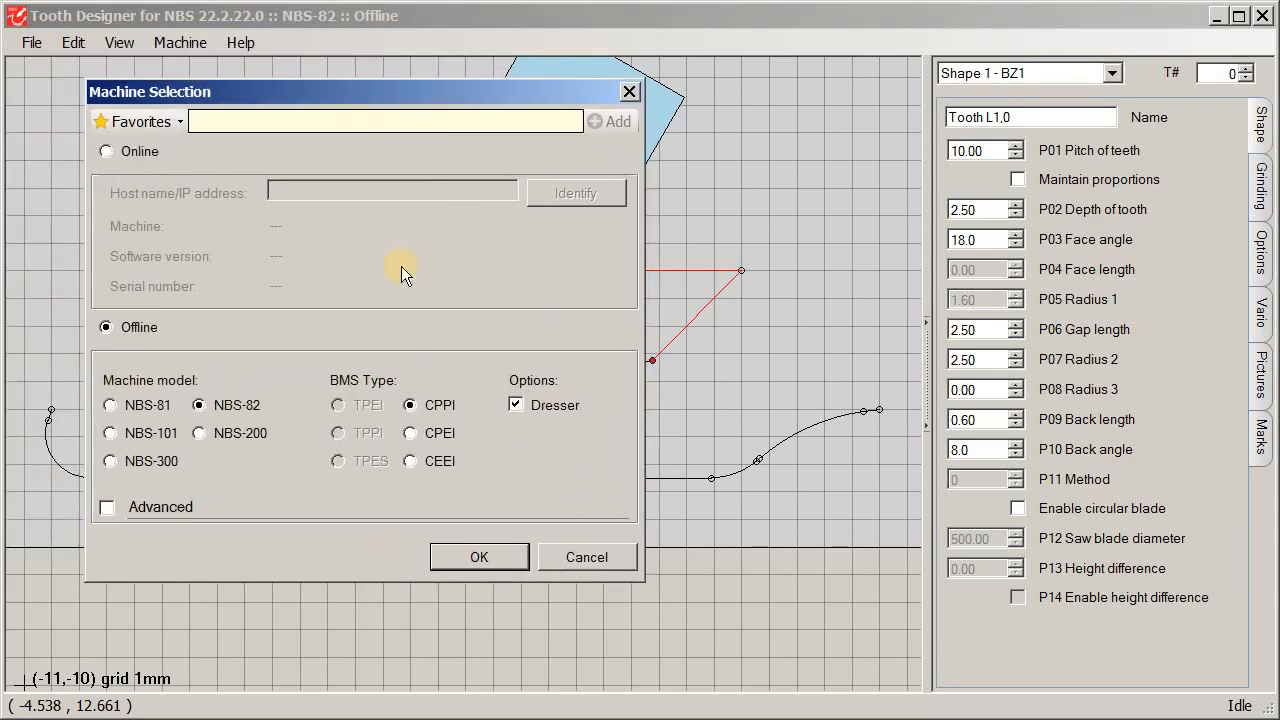
{"action": "left_click", "coordinate": [164, 463]}
{"action": "left_click", "coordinate": [500, 555]}
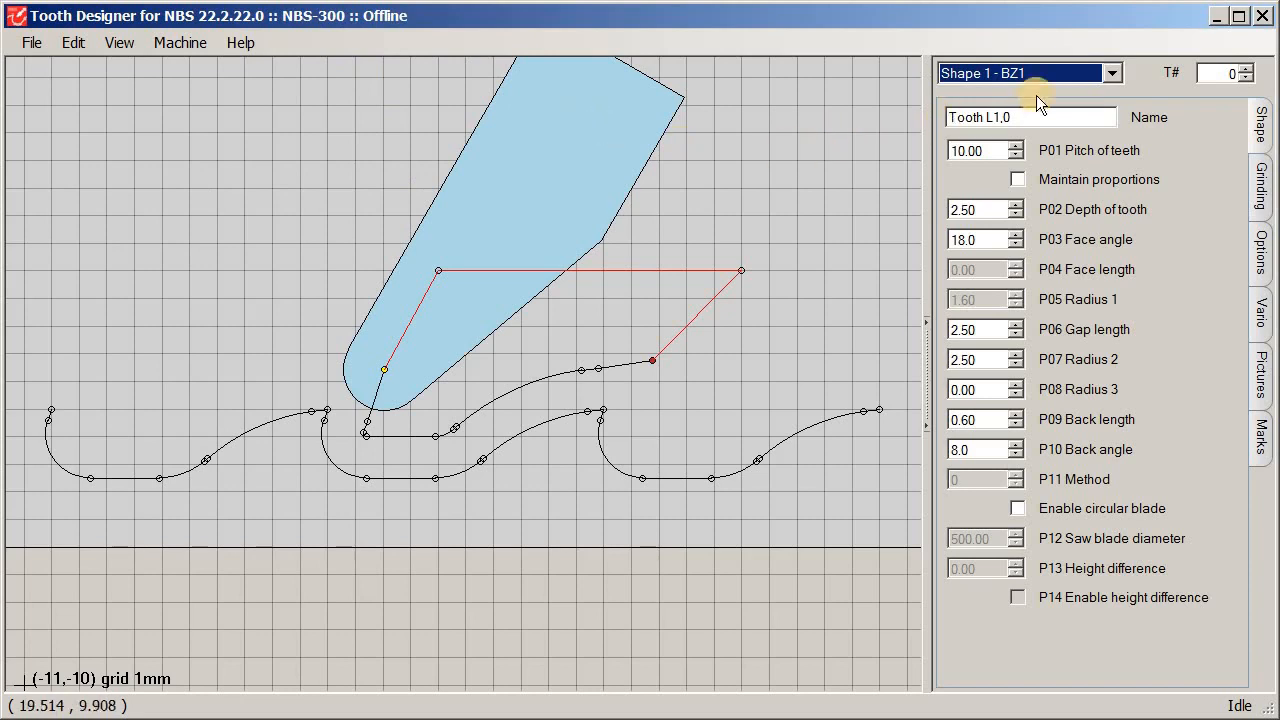
- Switch to Shape 8 - UNI and load its teeth from the backup file Shape Shape8.cnbs
{"action": "left_click", "coordinate": [1114, 76]}
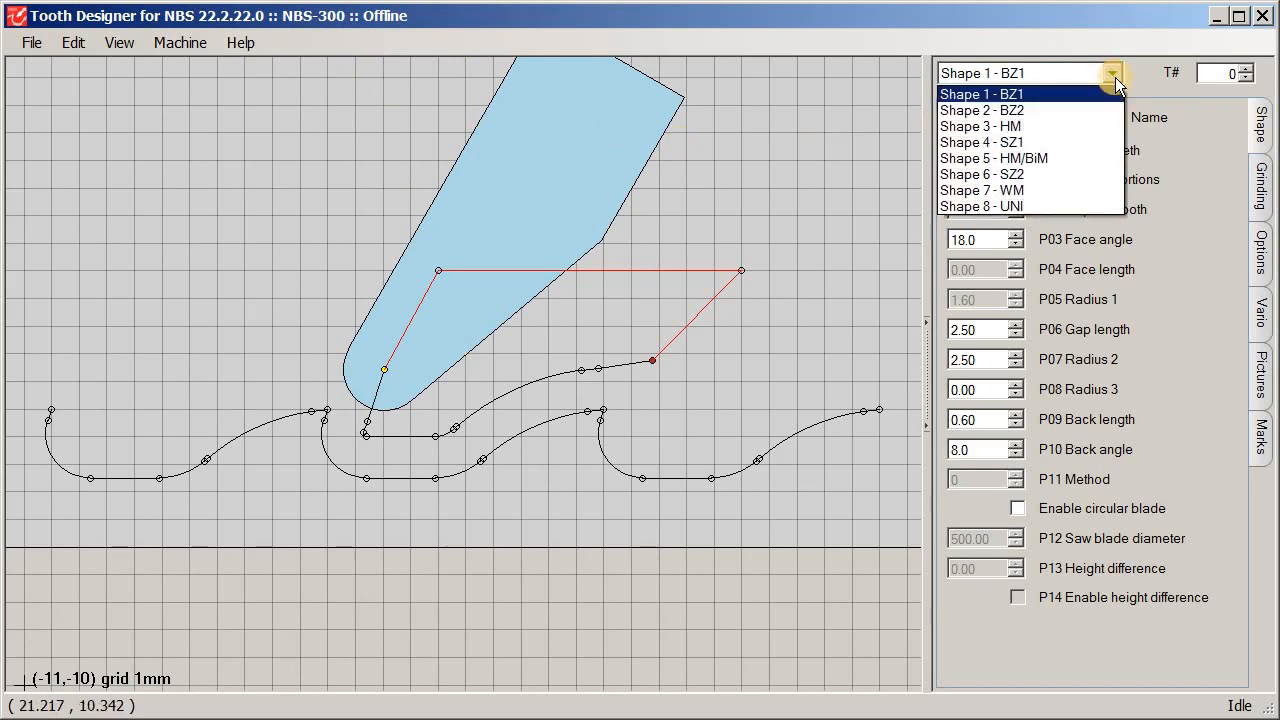
{"action": "left_click", "coordinate": [1052, 205]}
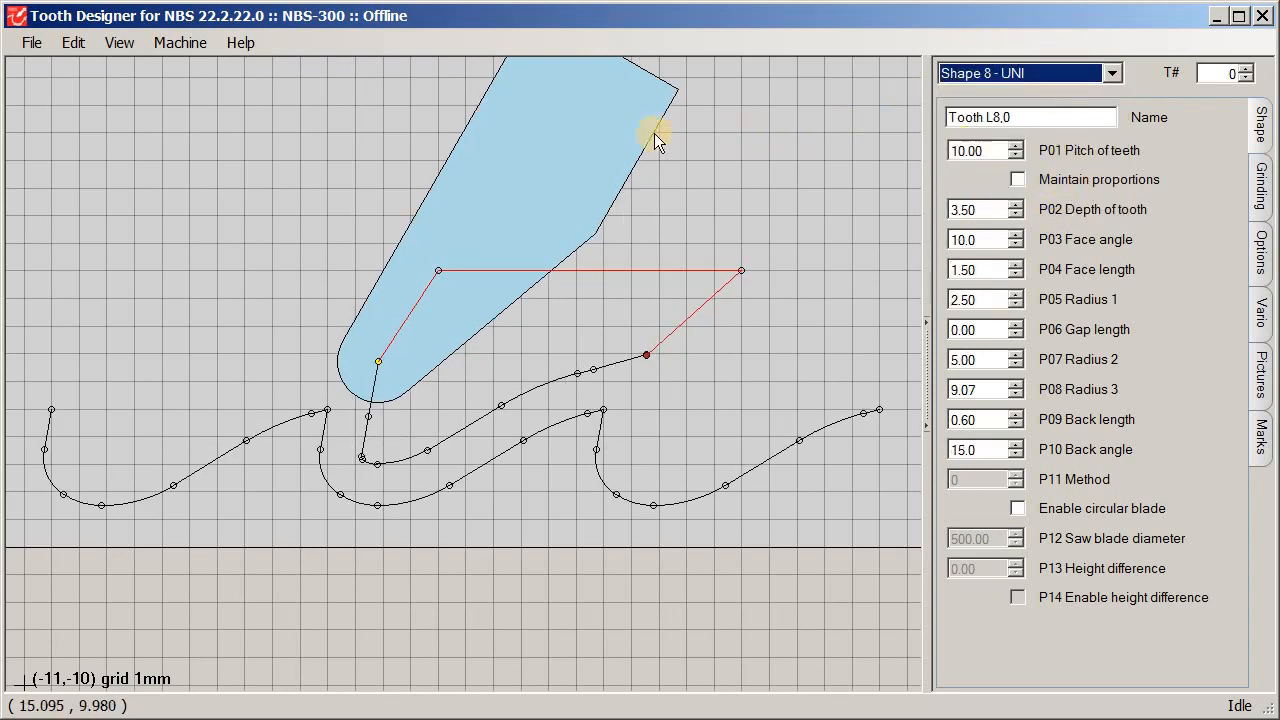
{"action": "left_click", "coordinate": [31, 43]}
{"action": "mouse_move", "coordinate": [226, 64]}
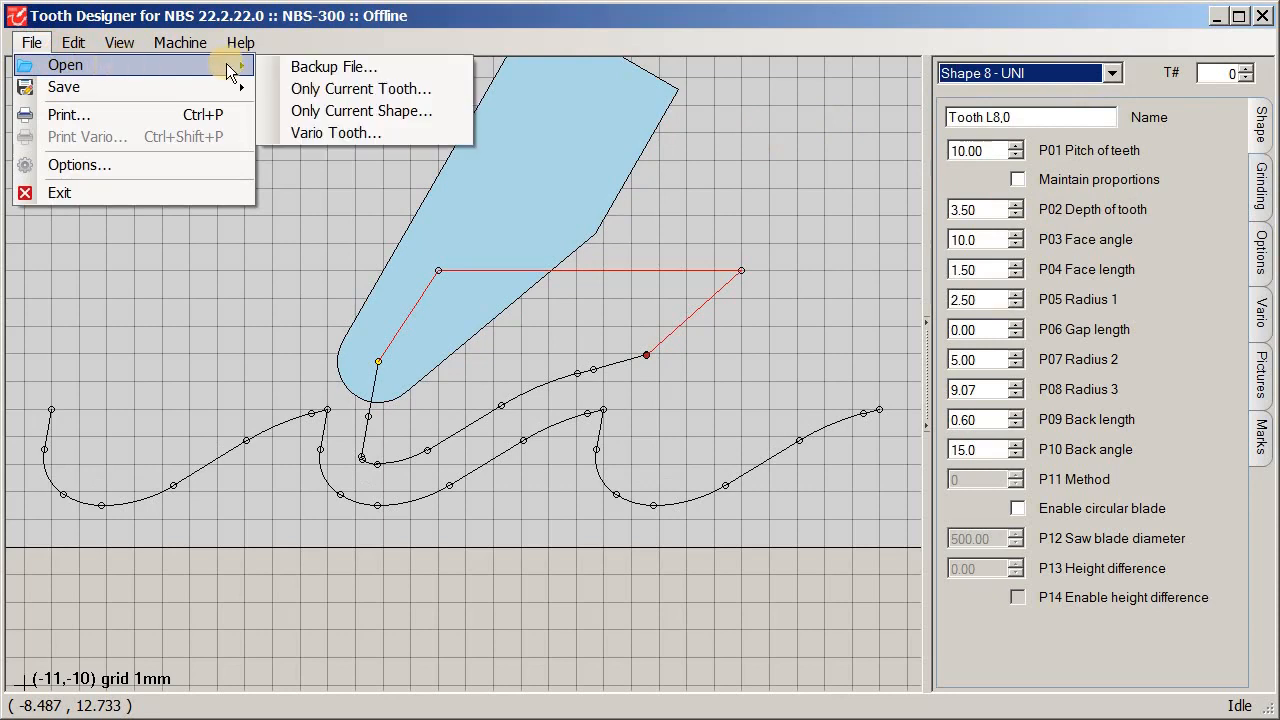
{"action": "left_click", "coordinate": [378, 112]}
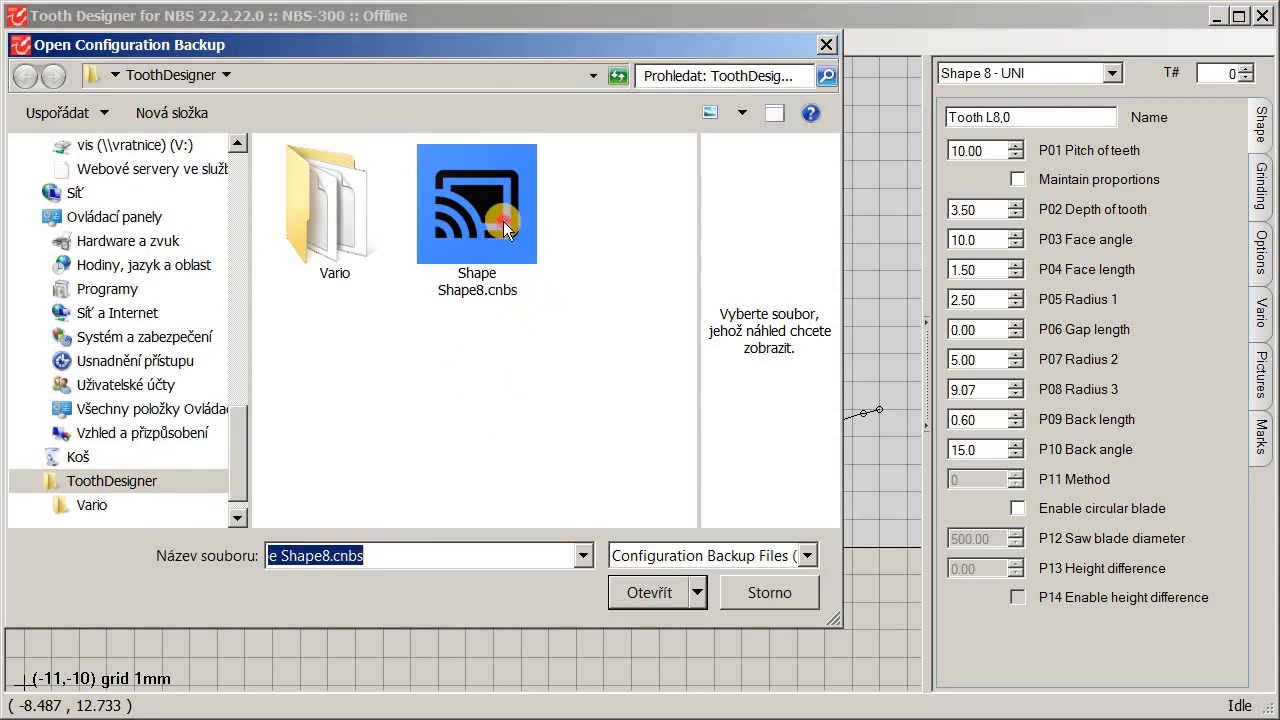
{"action": "left_click", "coordinate": [503, 221]}
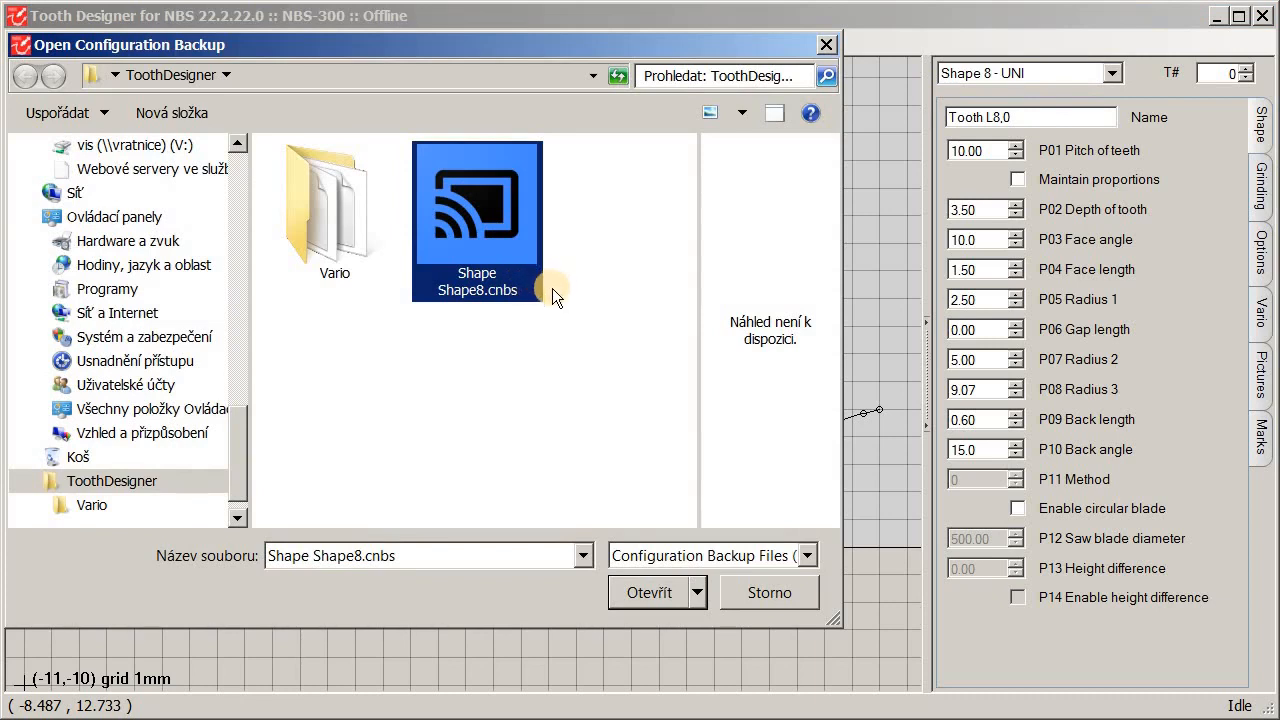
{"action": "left_click", "coordinate": [657, 591]}
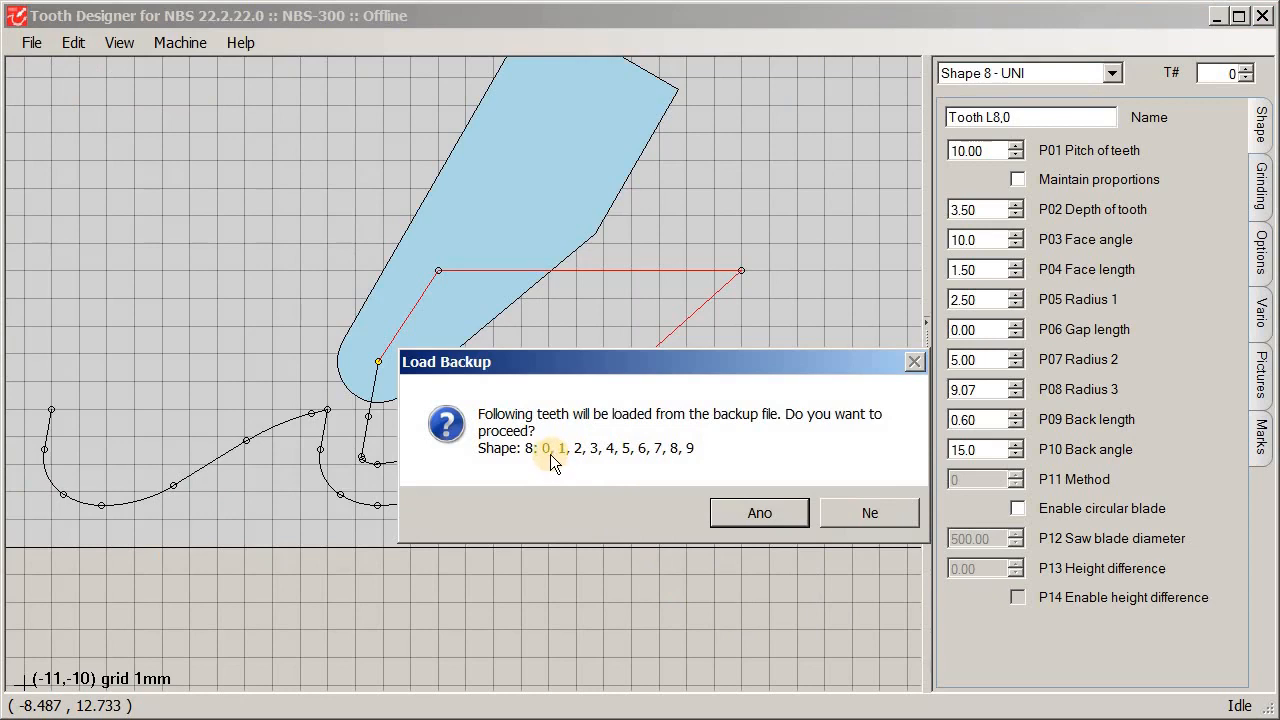
{"action": "left_click", "coordinate": [757, 514]}
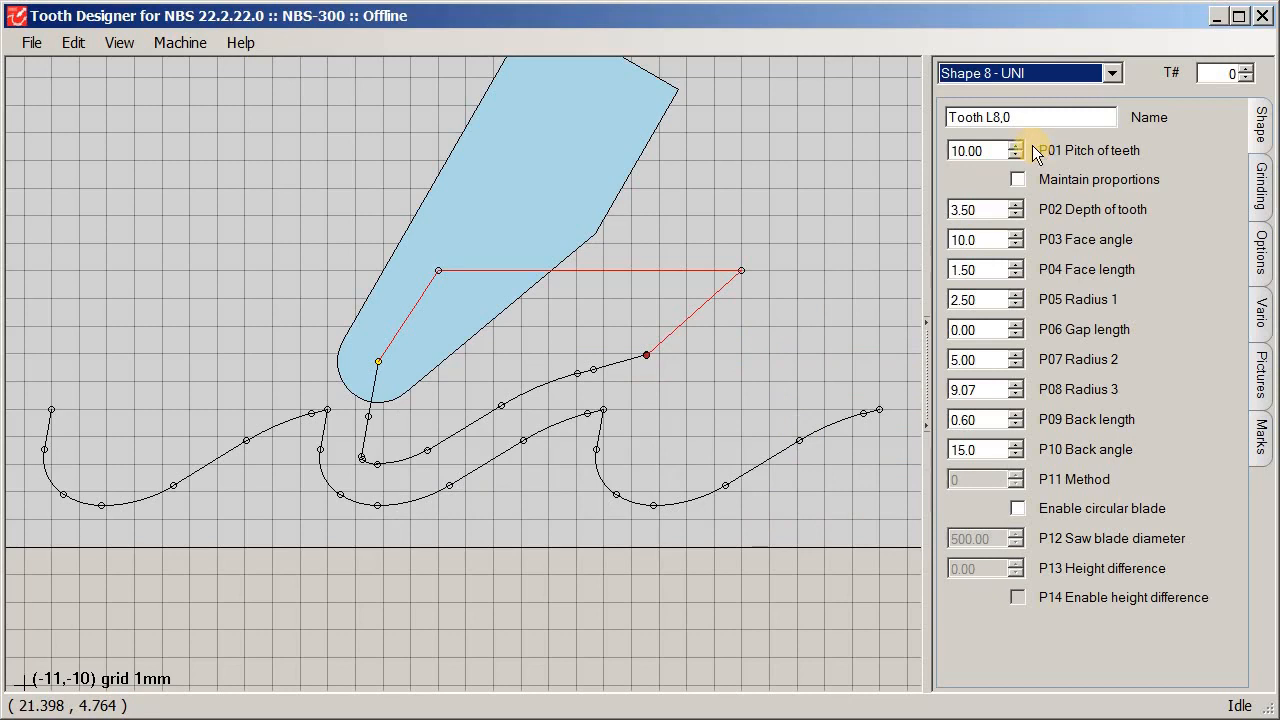
- Switch to tooth number 5 of Shape 8 - UNI
{"action": "left_click", "coordinate": [1246, 68]}
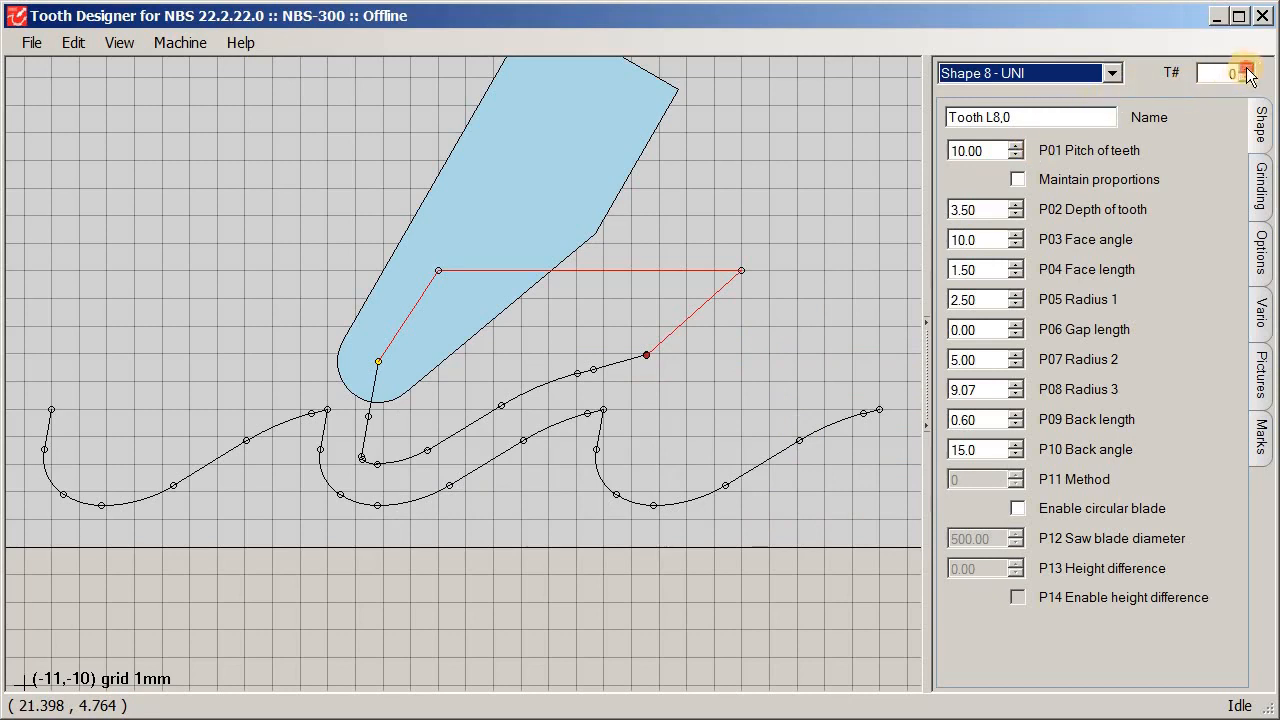
{"action": "left_click", "coordinate": [1247, 69]}
{"action": "left_click", "coordinate": [1247, 69]}
{"action": "left_click", "coordinate": [1247, 69]}
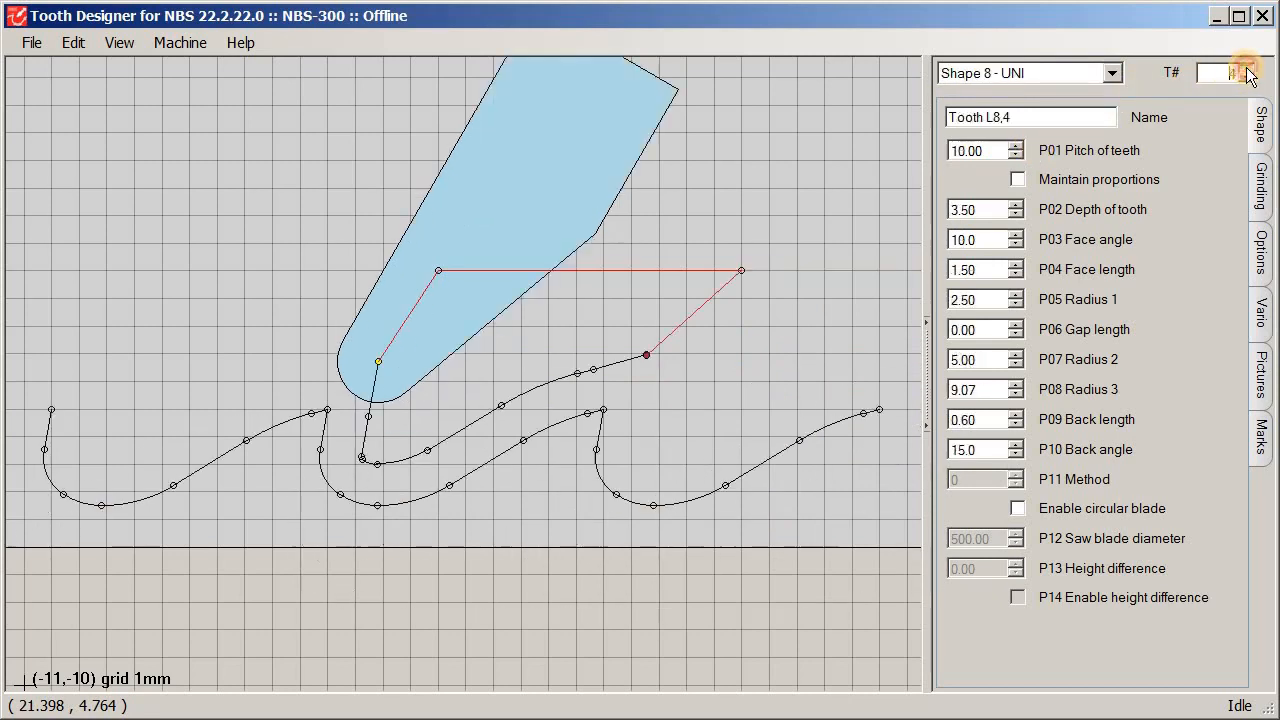
{"action": "left_click", "coordinate": [1247, 69]}
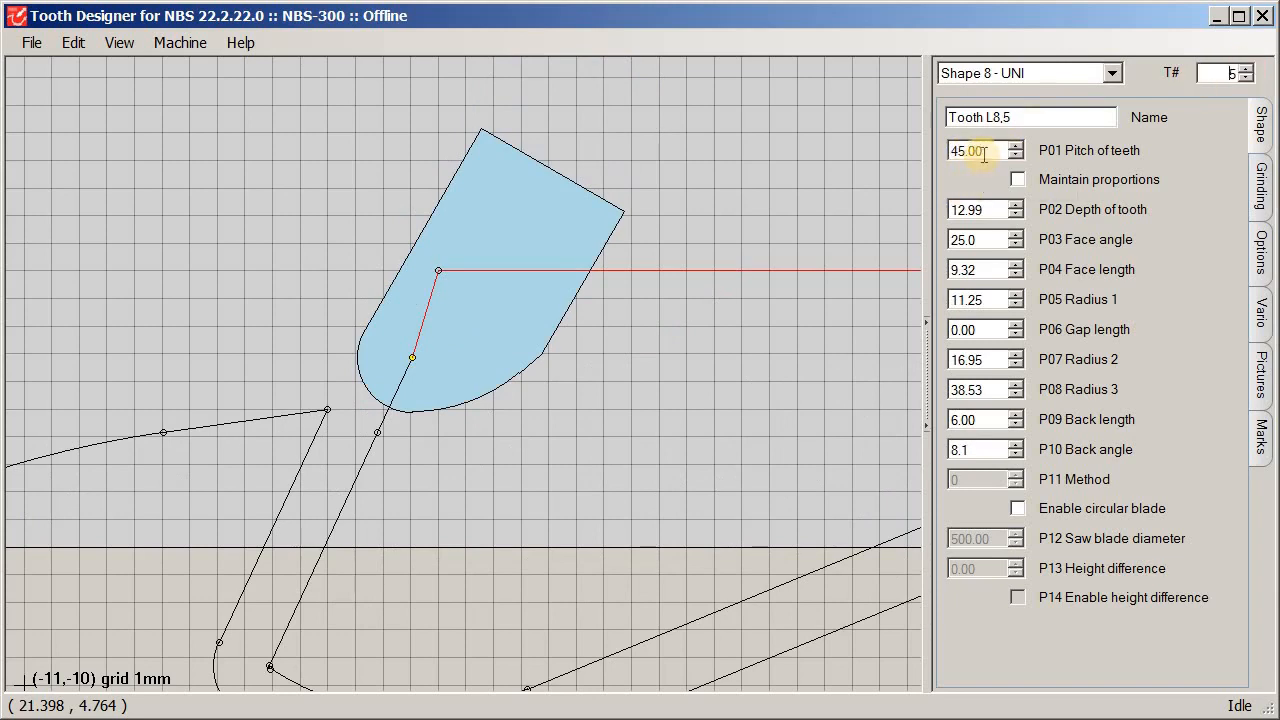
- Rename the current tooth as MyConst805
{"action": "right_click", "coordinate": [611, 361]}
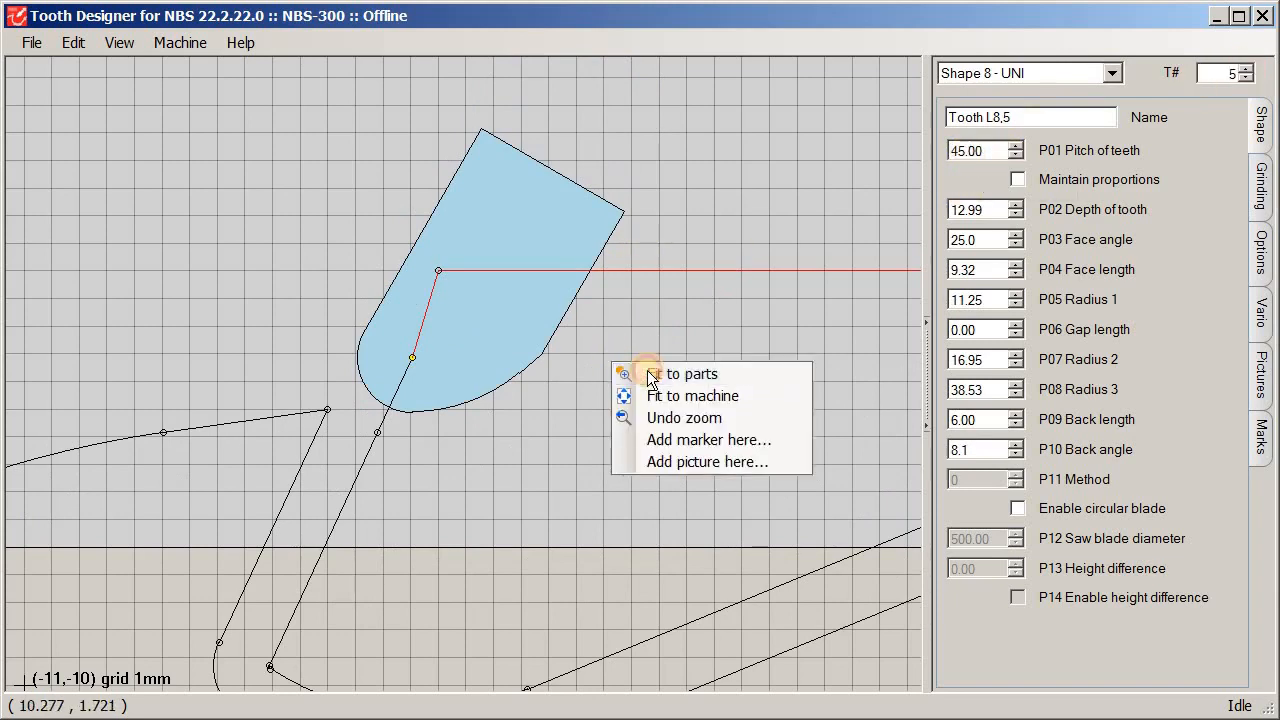
{"action": "left_click", "coordinate": [651, 378]}
{"action": "left_click_drag", "start_coordinate": [280, 268], "coordinate": [699, 496]}
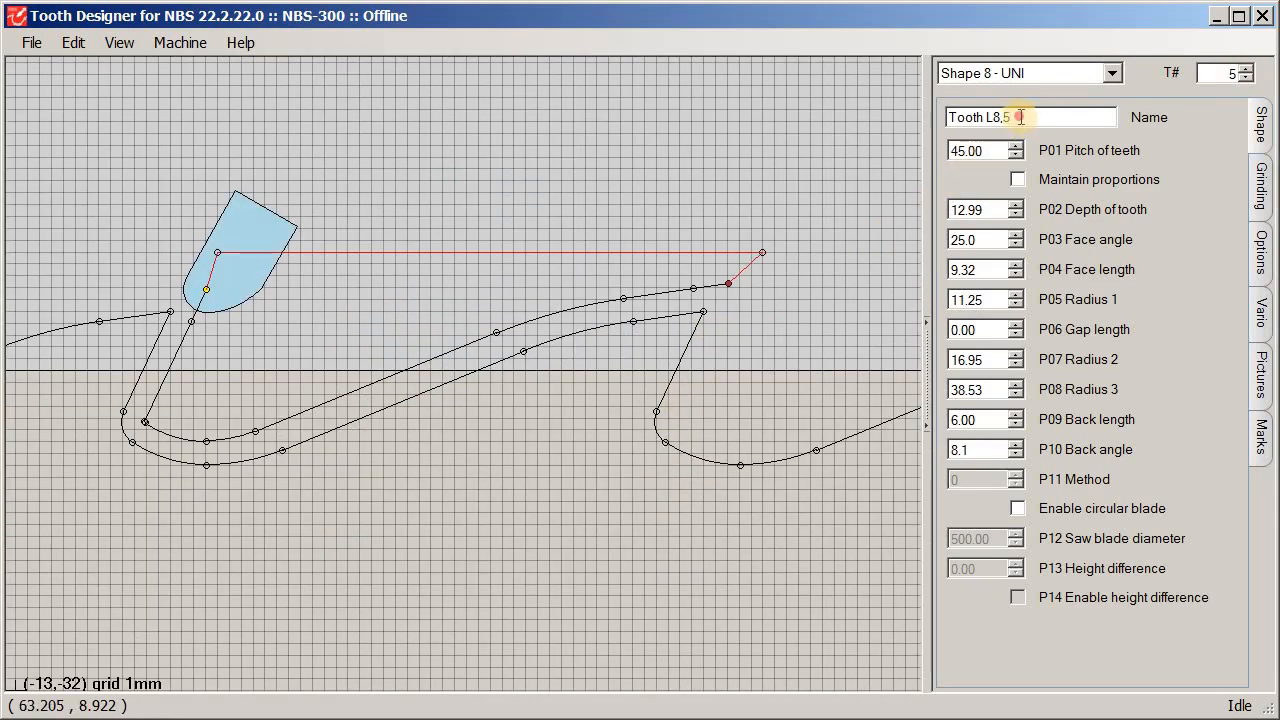
{"action": "left_click_drag", "start_coordinate": [1024, 117], "coordinate": [904, 117]}
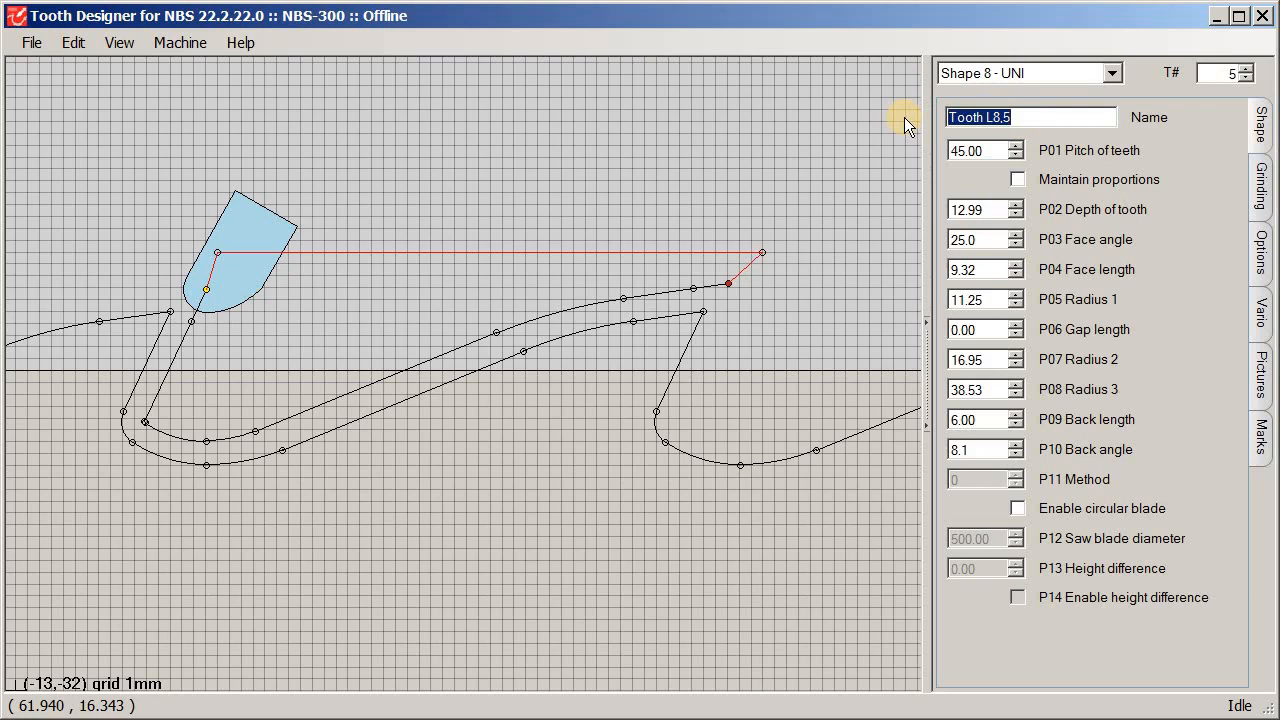
{"action": "type", "text": "My"}
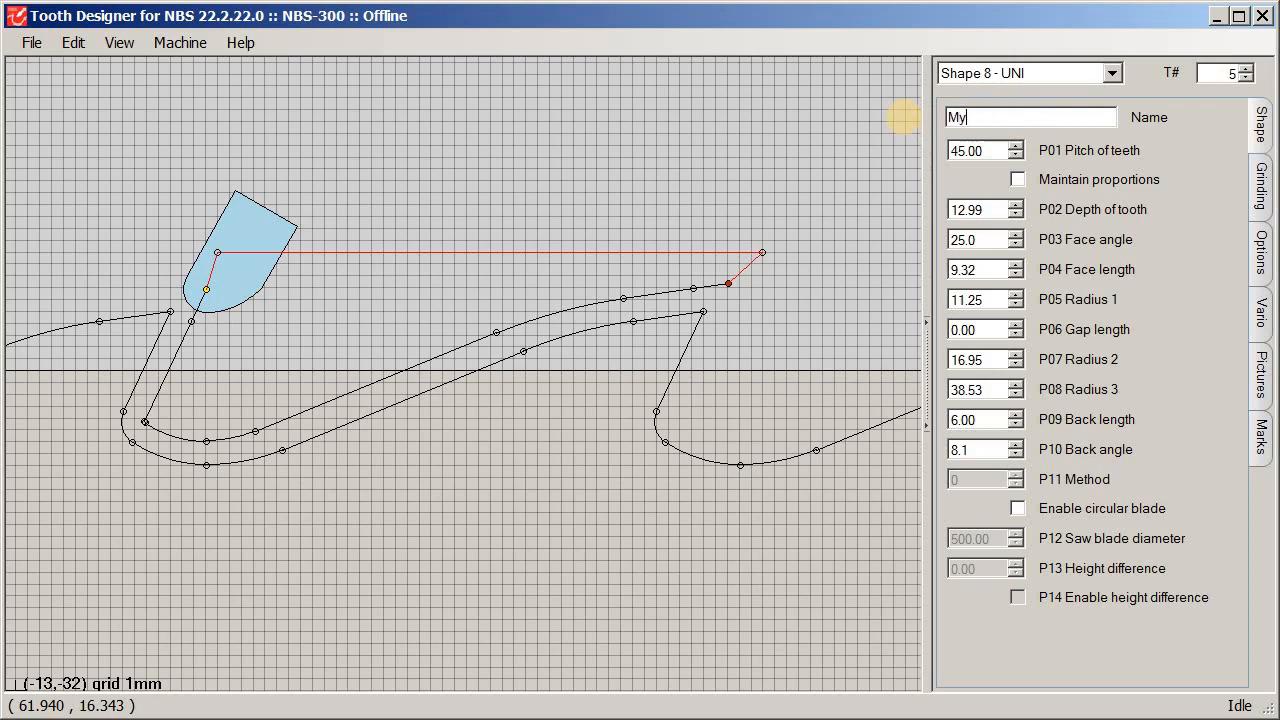
{"action": "type", "text": "Const805"}
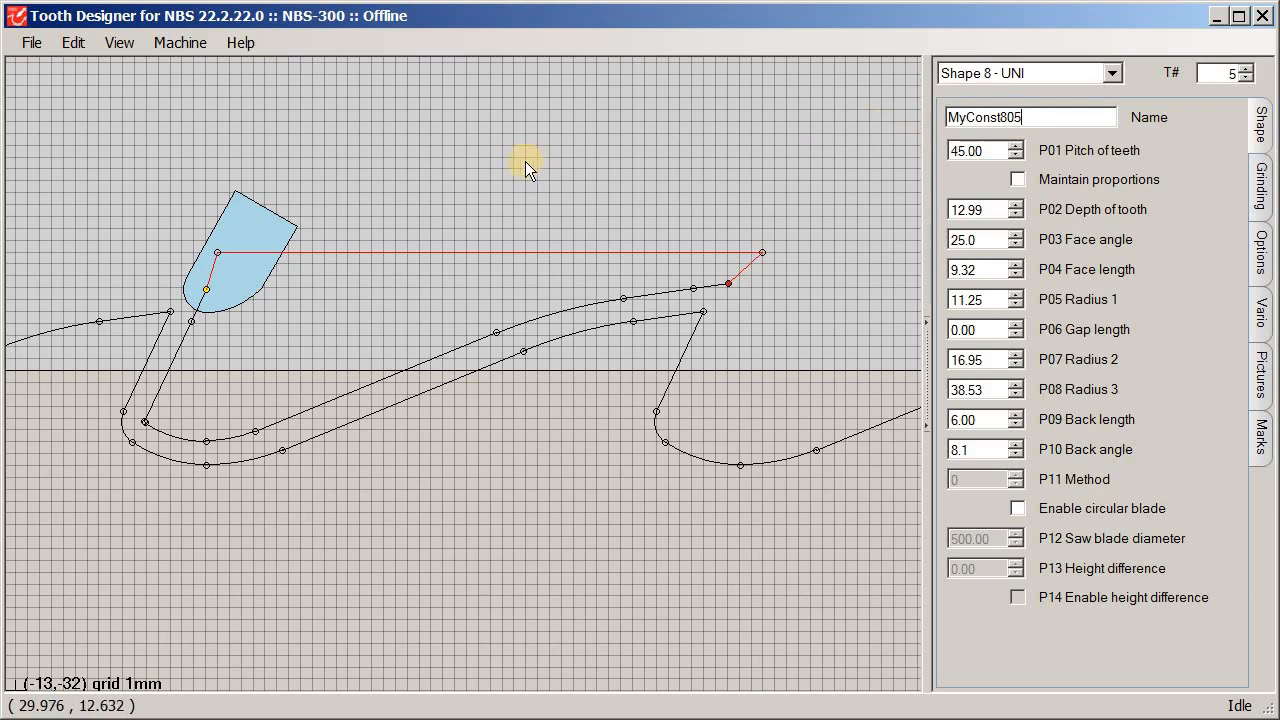
- Connect online to the machine at IP address 192.168.1.69 after identifying it
{"action": "left_click", "coordinate": [188, 45]}
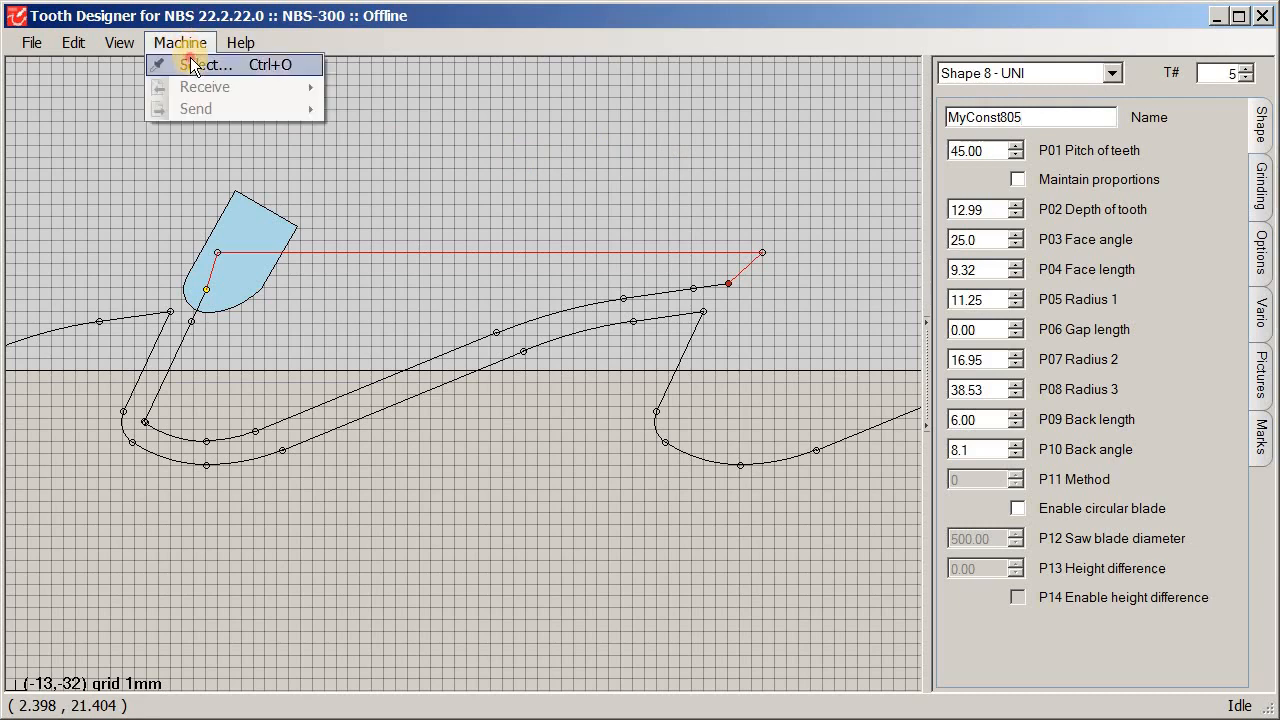
{"action": "left_click", "coordinate": [190, 62]}
{"action": "left_click_drag", "start_coordinate": [227, 86], "coordinate": [616, 134]}
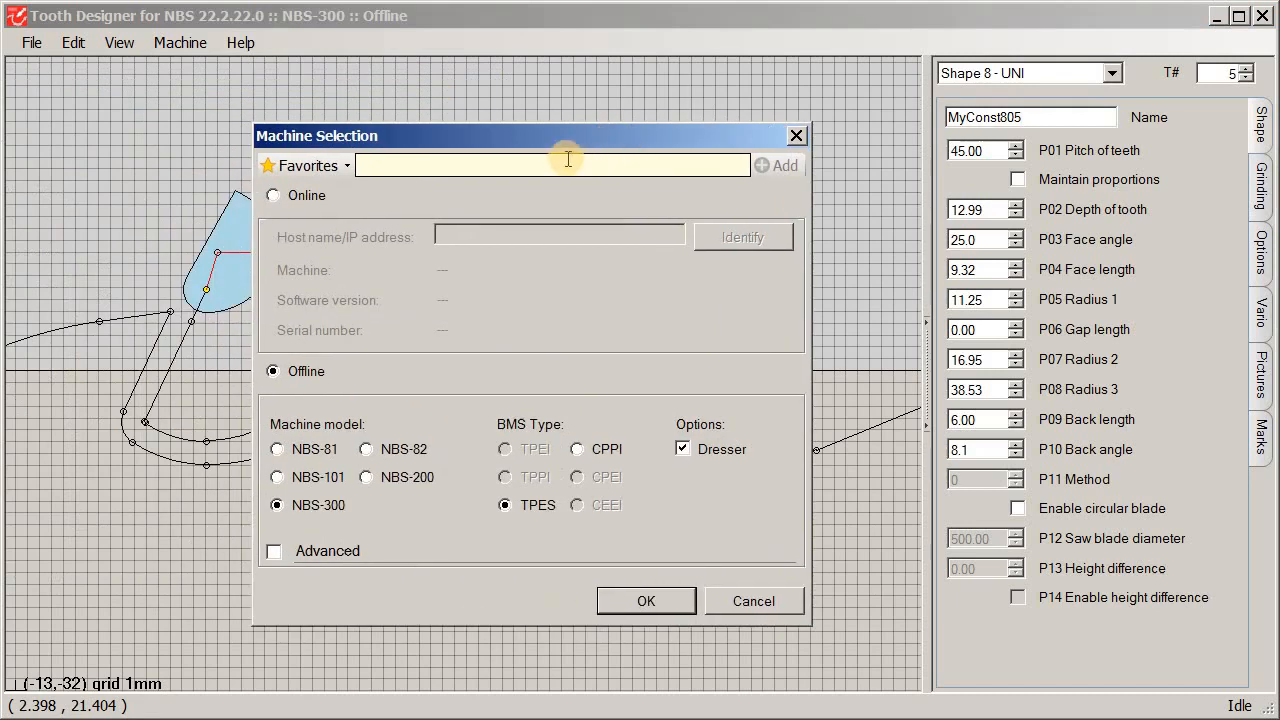
{"action": "left_click", "coordinate": [299, 196]}
{"action": "left_click", "coordinate": [521, 237]}
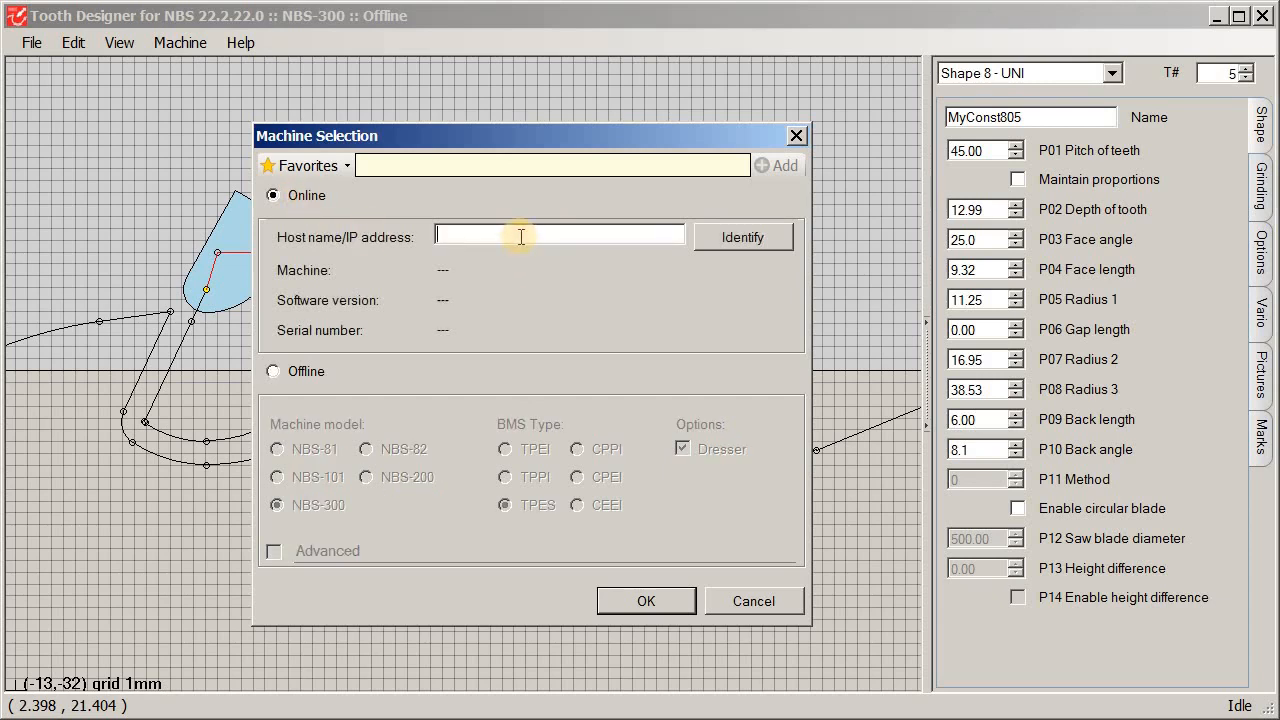
{"action": "type", "text": "1"}
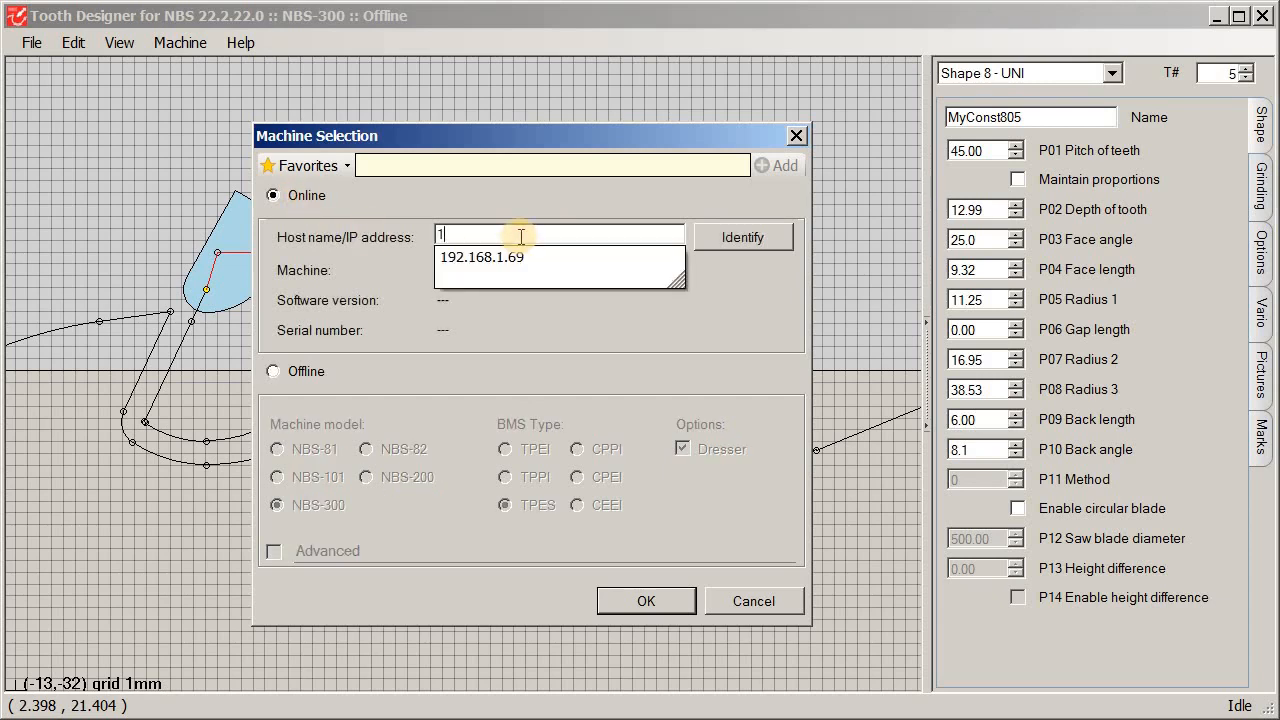
{"action": "left_click", "coordinate": [526, 257]}
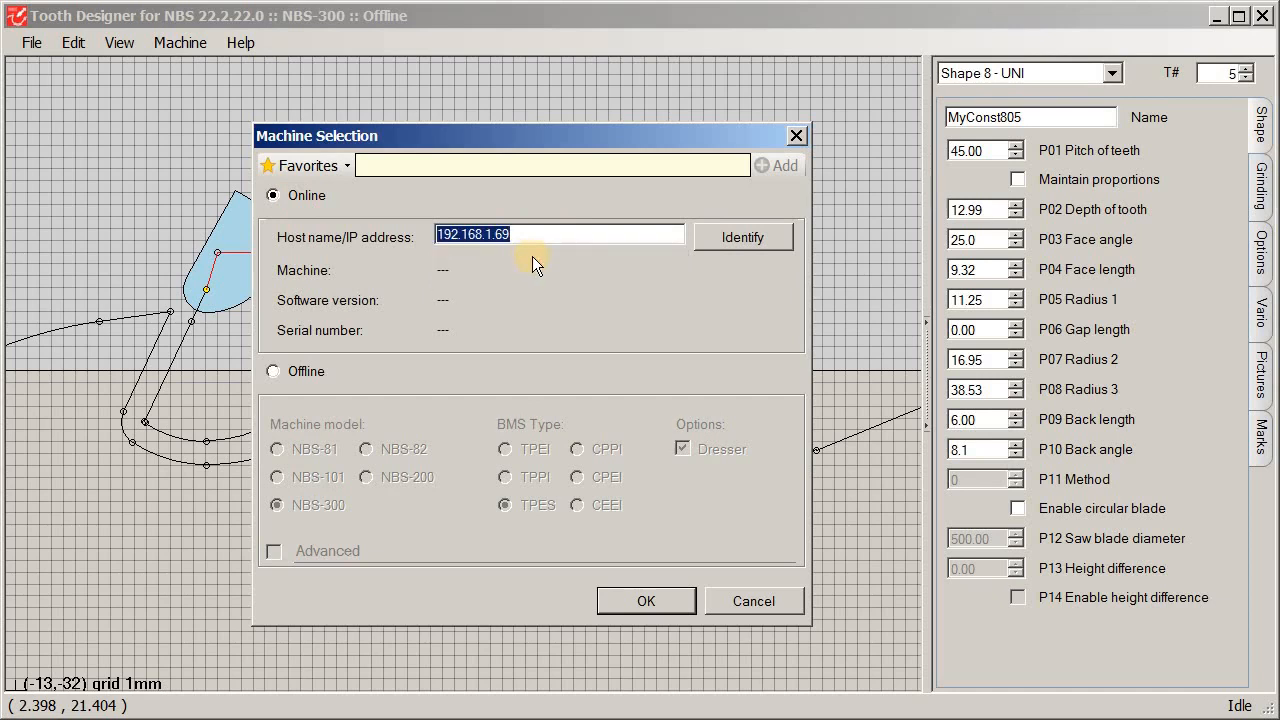
{"action": "left_click", "coordinate": [743, 240]}
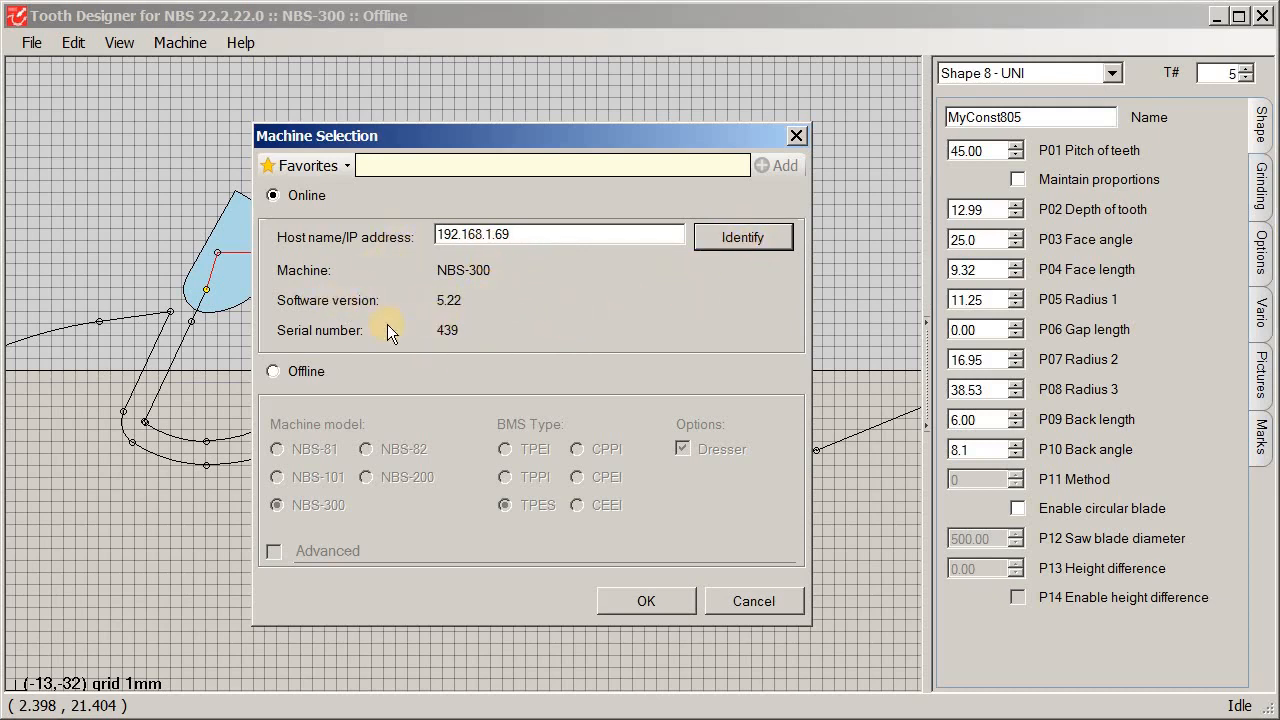
{"action": "left_click", "coordinate": [647, 600]}
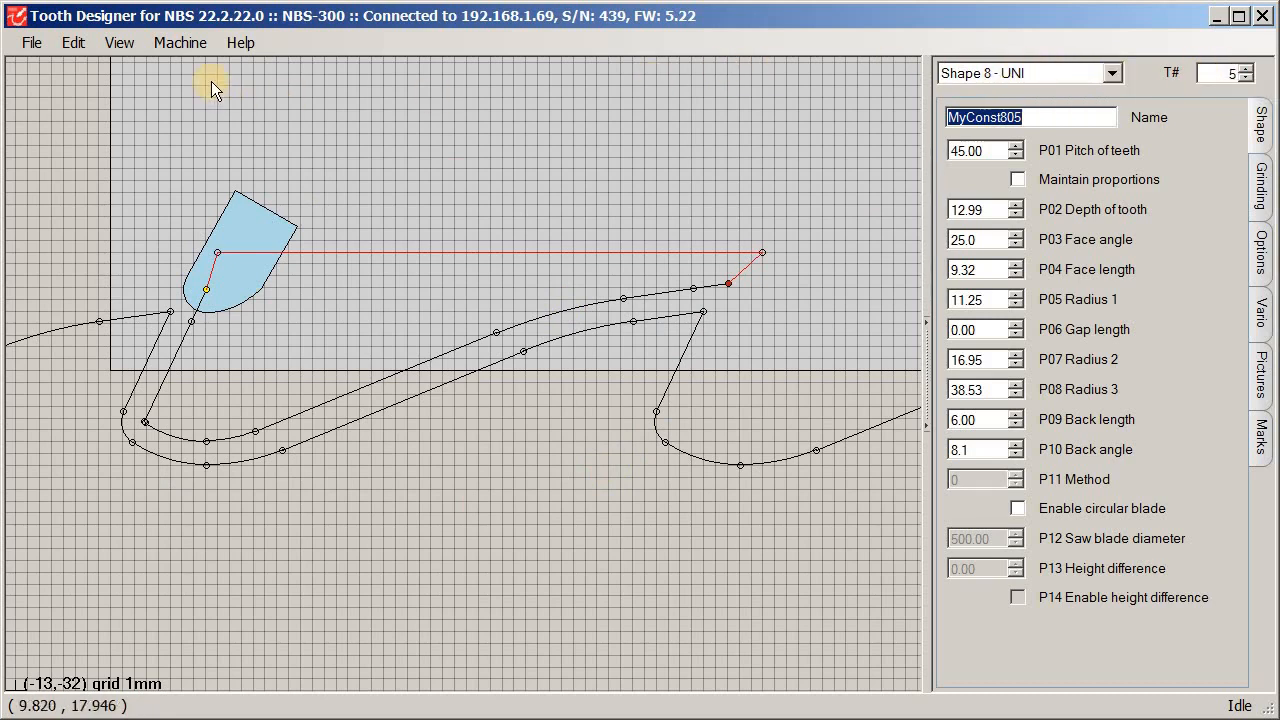
- Switch to the machine's control panel and look through the program library for stored tooth programs
{"action": "left_click", "coordinate": [189, 44]}
{"action": "mouse_move", "coordinate": [221, 108]}
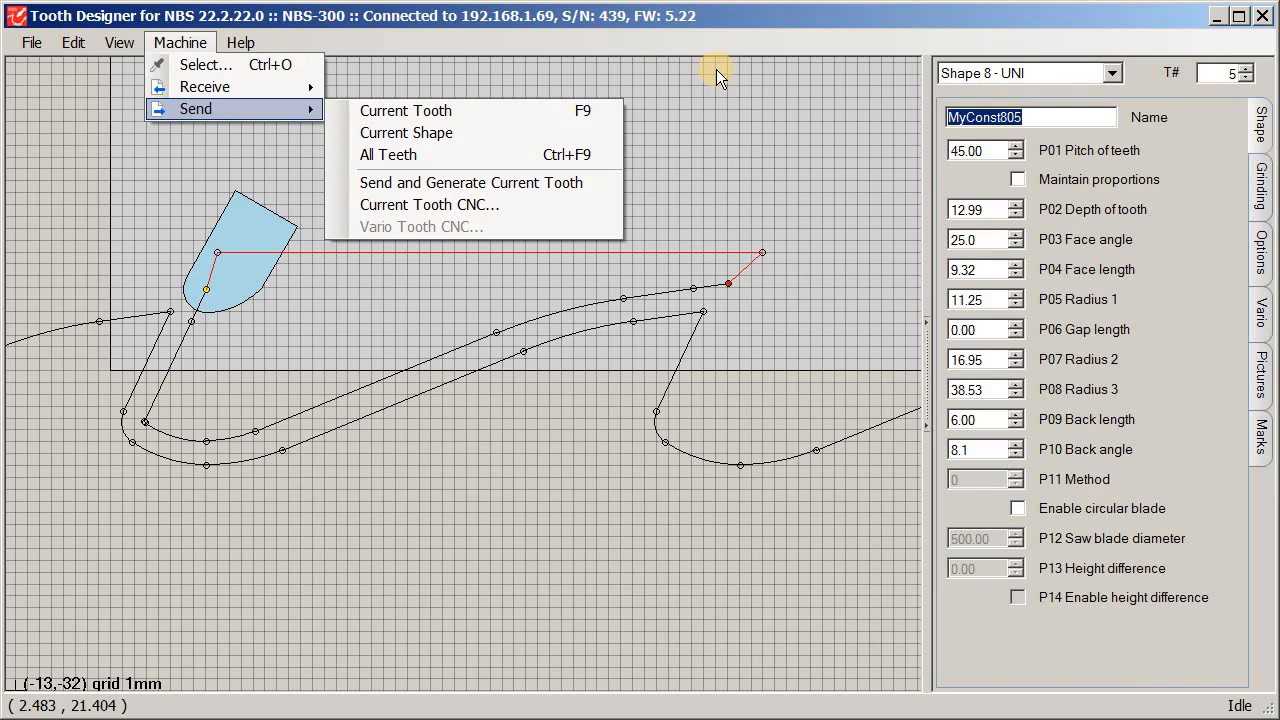
{"action": "left_click", "coordinate": [702, 1]}
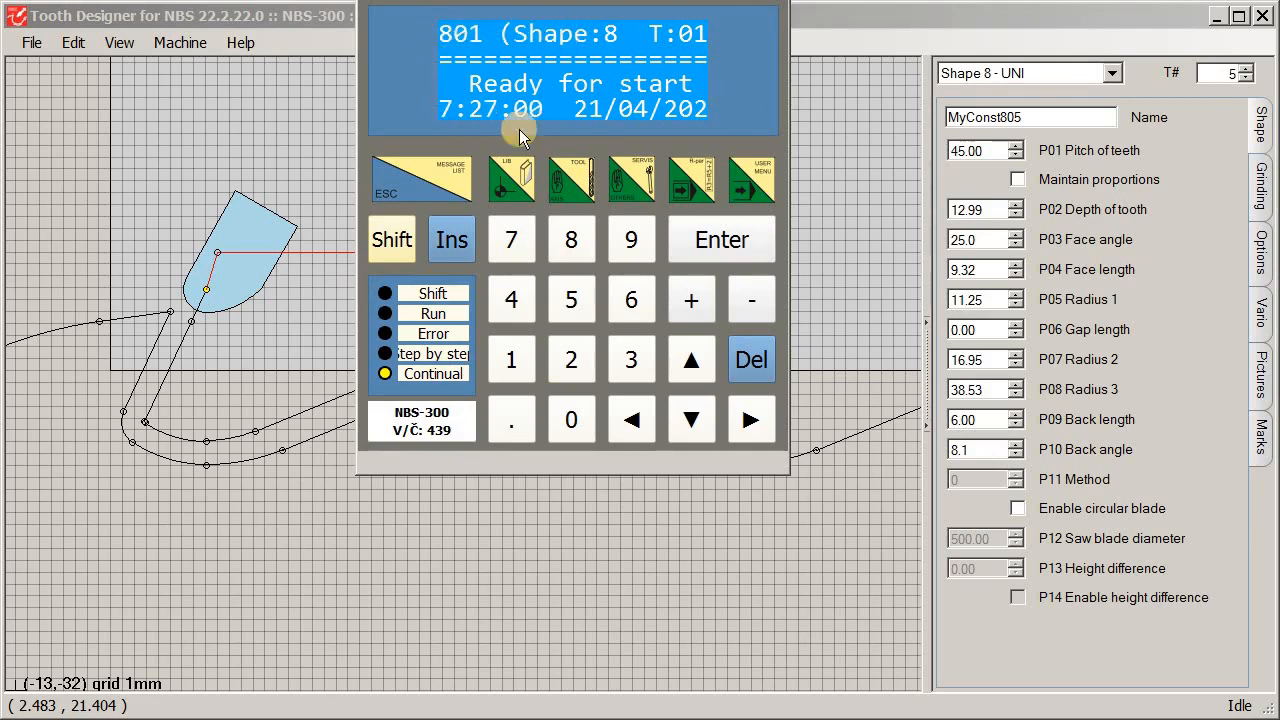
{"action": "left_click", "coordinate": [392, 245]}
{"action": "left_click", "coordinate": [509, 177]}
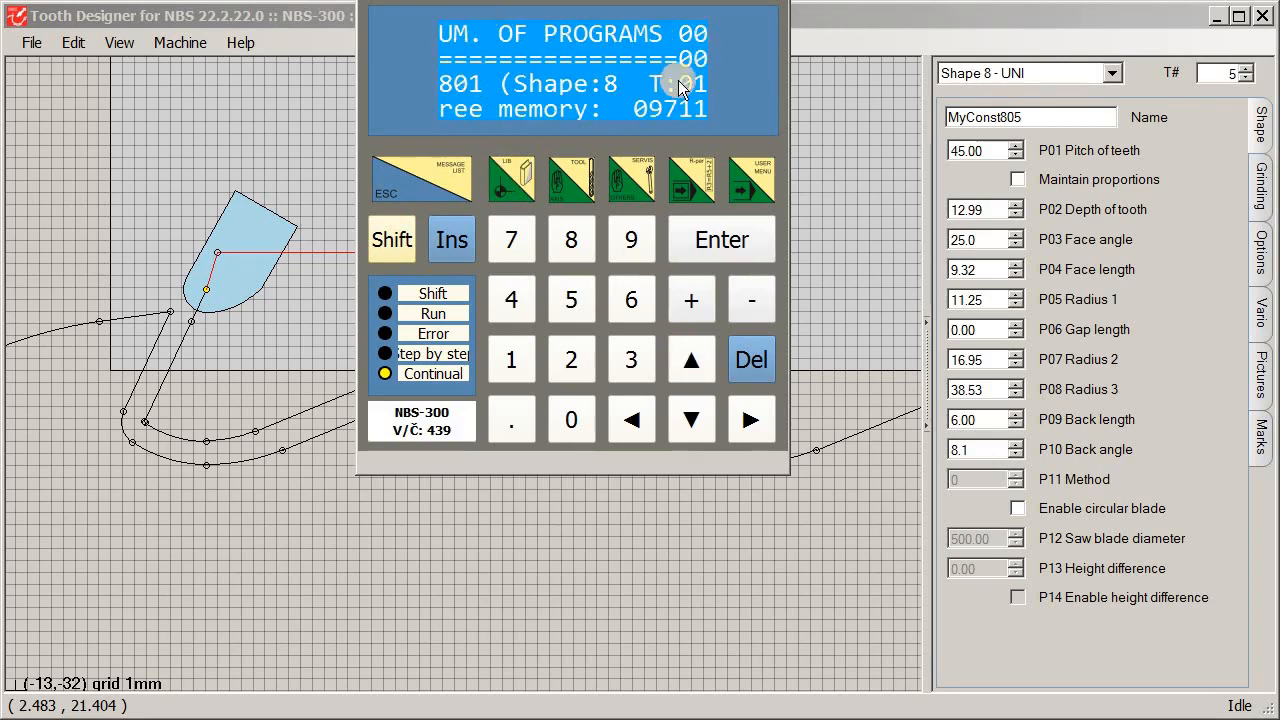
{"action": "left_click", "coordinate": [686, 374]}
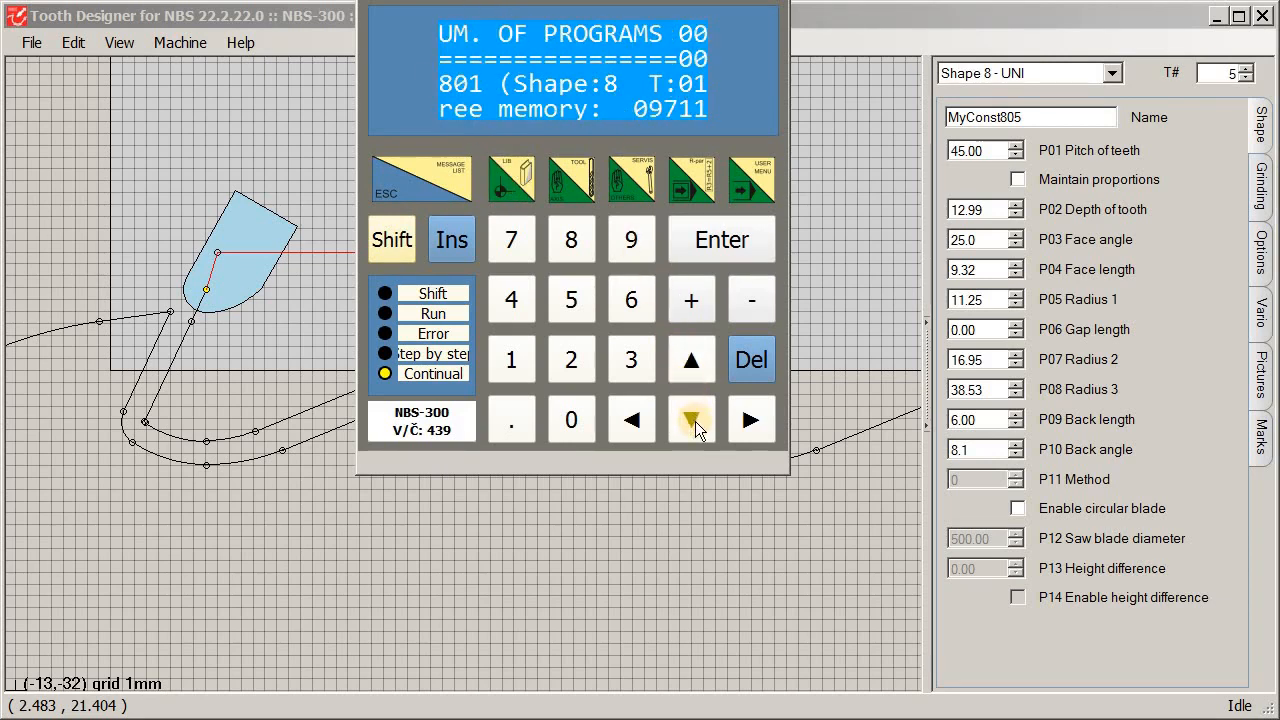
{"action": "left_click", "coordinate": [693, 421]}
{"action": "left_click", "coordinate": [701, 368]}
- Enable external commands on the machine's control panel and return to Tooth Designer
{"action": "left_click", "coordinate": [448, 290]}
{"action": "left_click", "coordinate": [392, 240]}
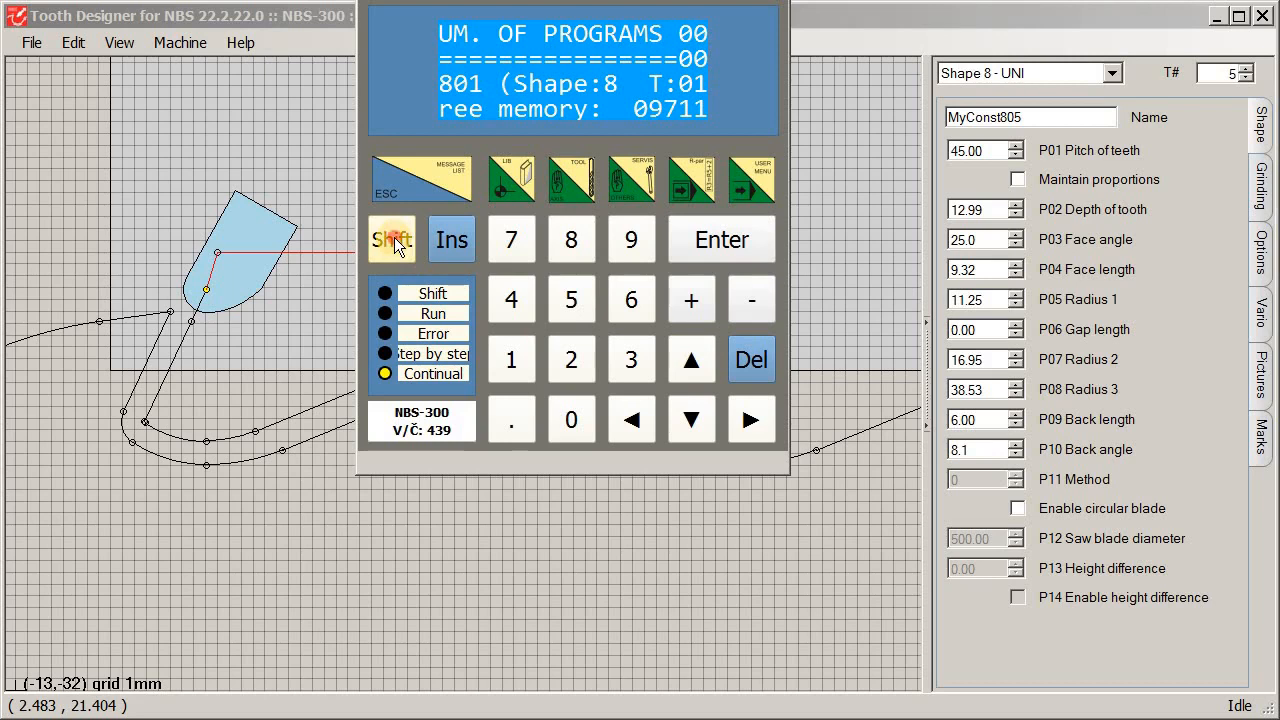
{"action": "left_click", "coordinate": [447, 245]}
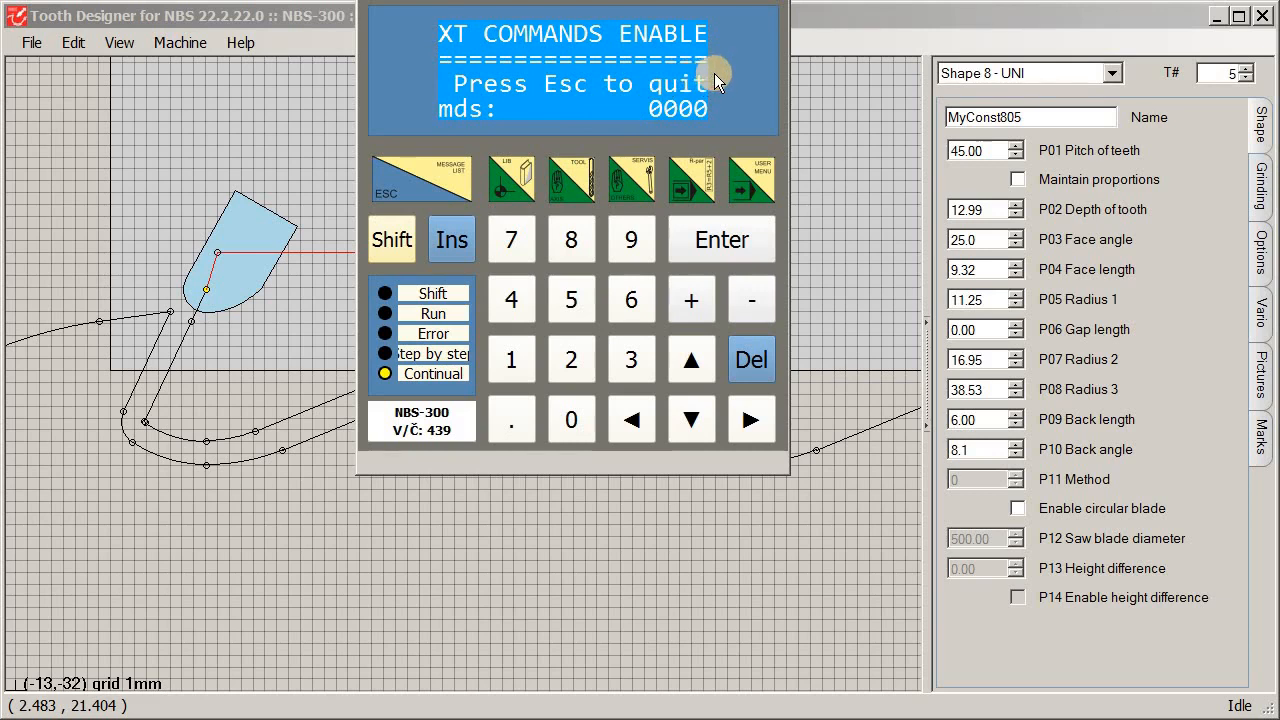
{"action": "left_click", "coordinate": [290, 27]}
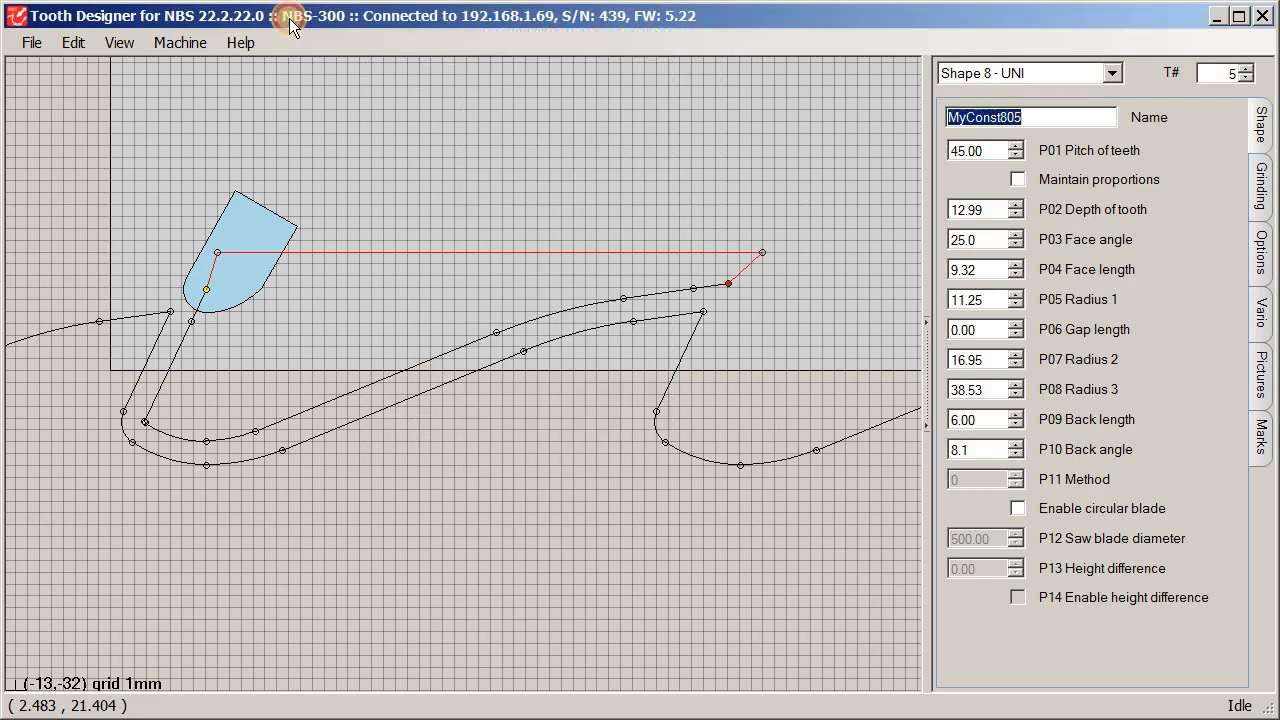
- Send the current tooth MyConst805 to the machine and generate it there
{"action": "left_click", "coordinate": [201, 43]}
{"action": "mouse_move", "coordinate": [232, 104]}
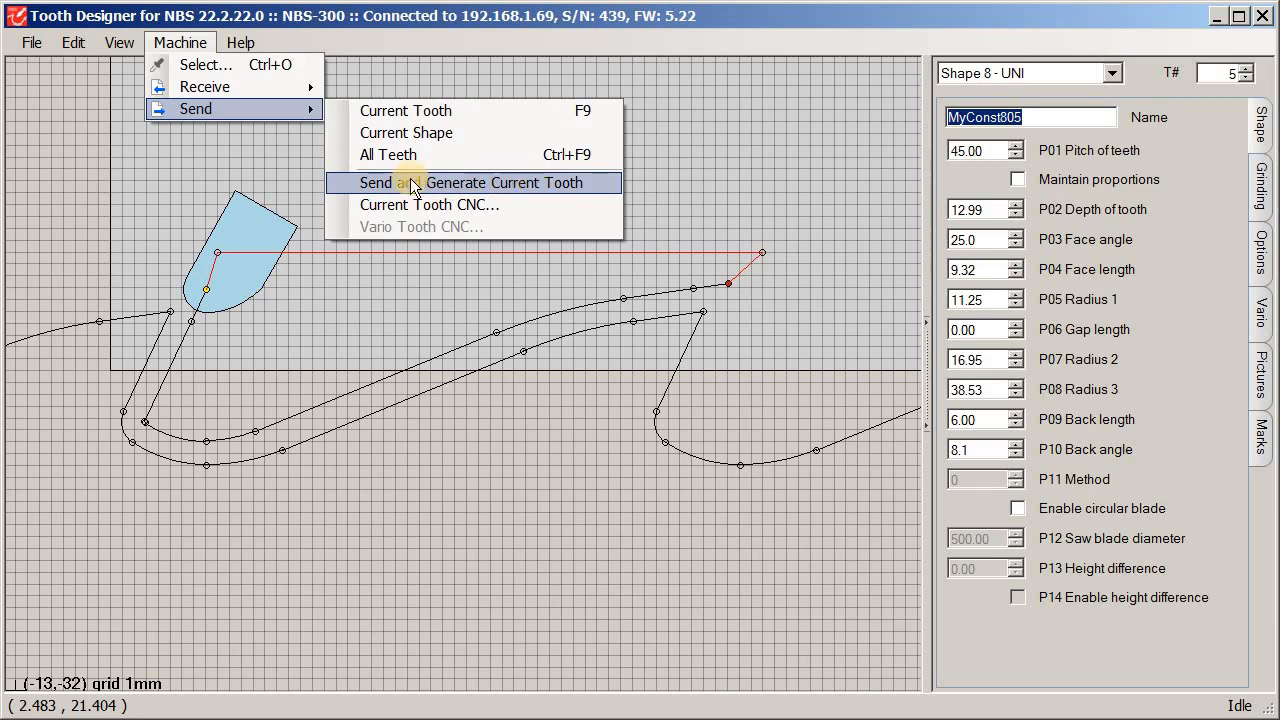
{"action": "left_click", "coordinate": [523, 187]}
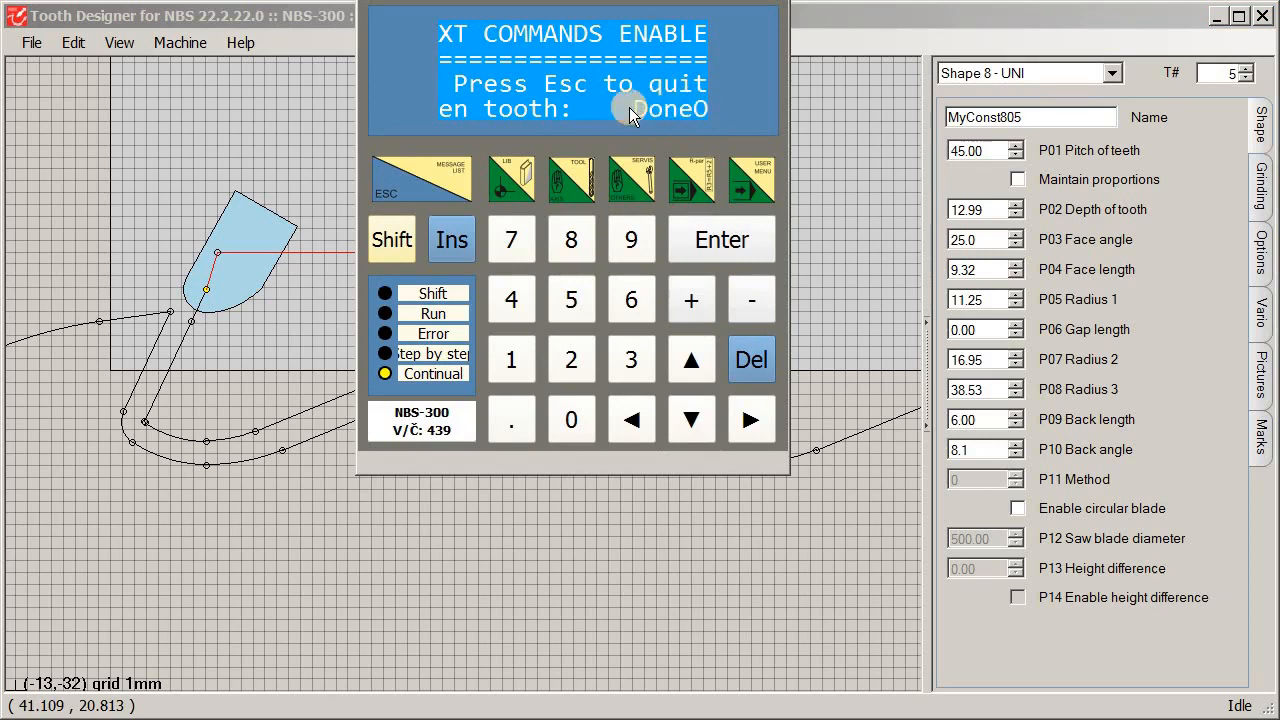
- Leave external command mode on the machine's control panel and load program 805 (Shape 8, tooth 5) from the program library
{"action": "left_click", "coordinate": [427, 186]}
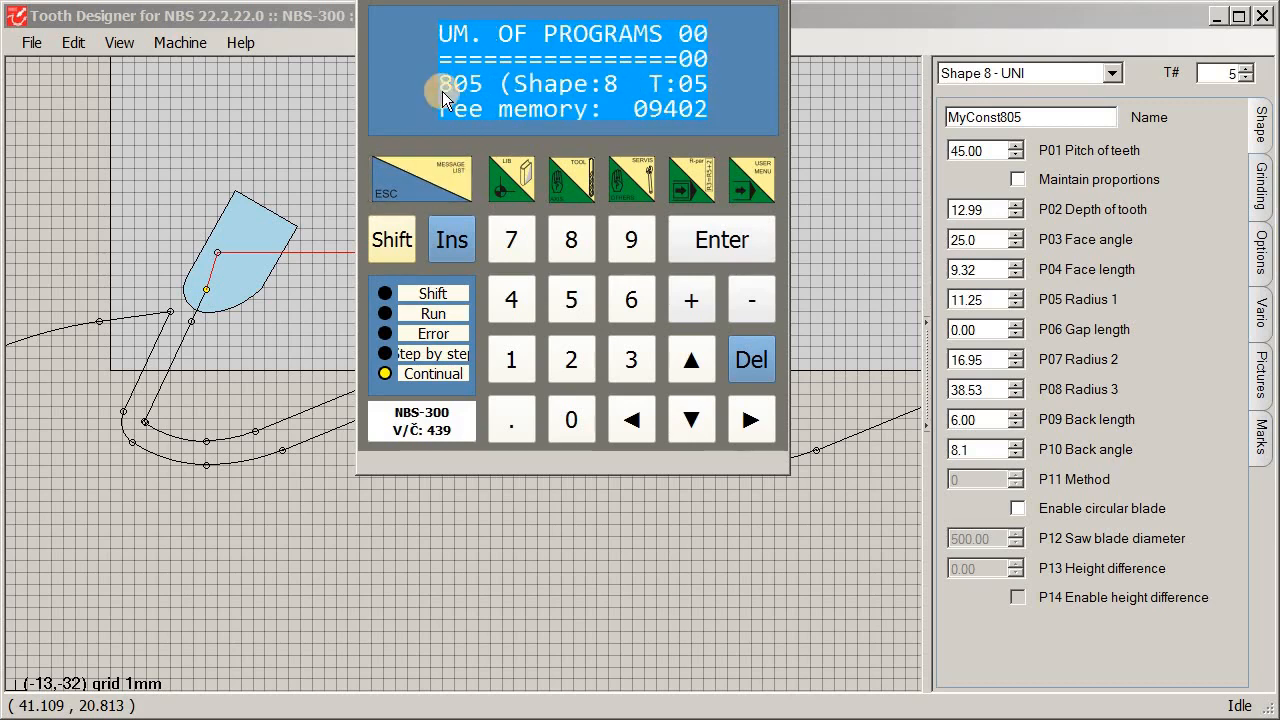
{"action": "left_click", "coordinate": [688, 362]}
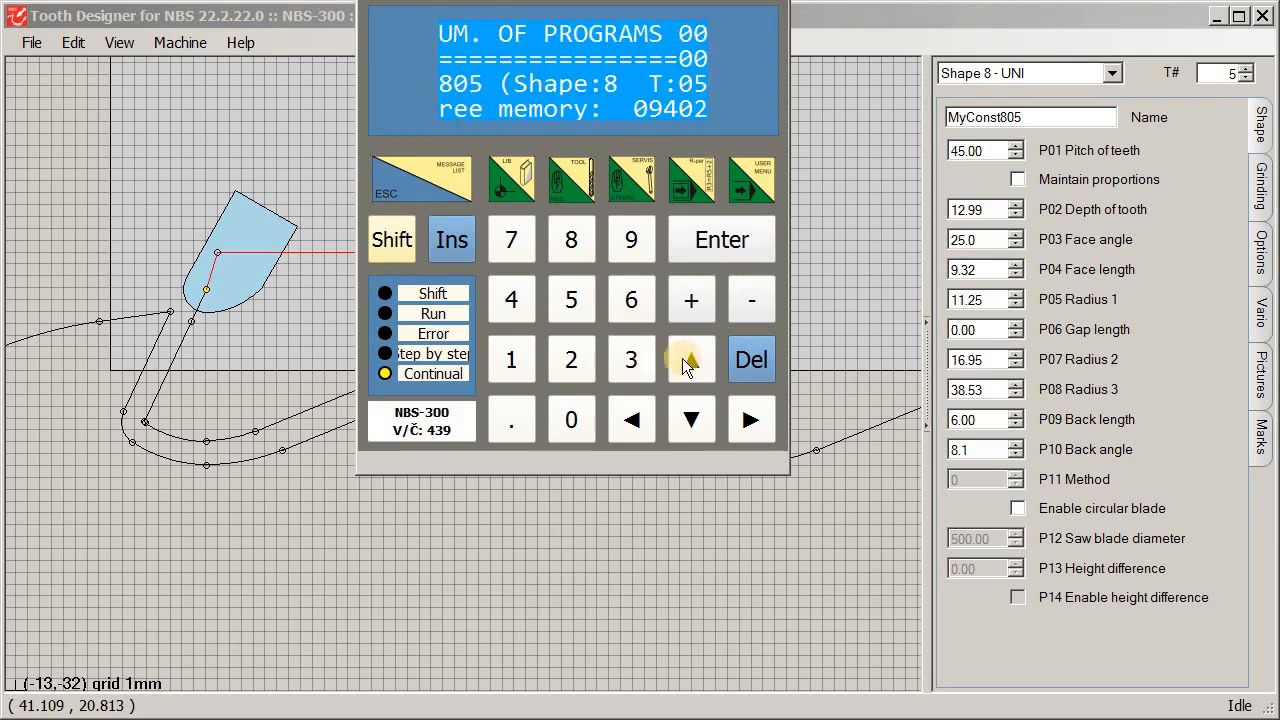
{"action": "left_click", "coordinate": [688, 355]}
{"action": "left_click", "coordinate": [688, 355]}
{"action": "left_click", "coordinate": [688, 355]}
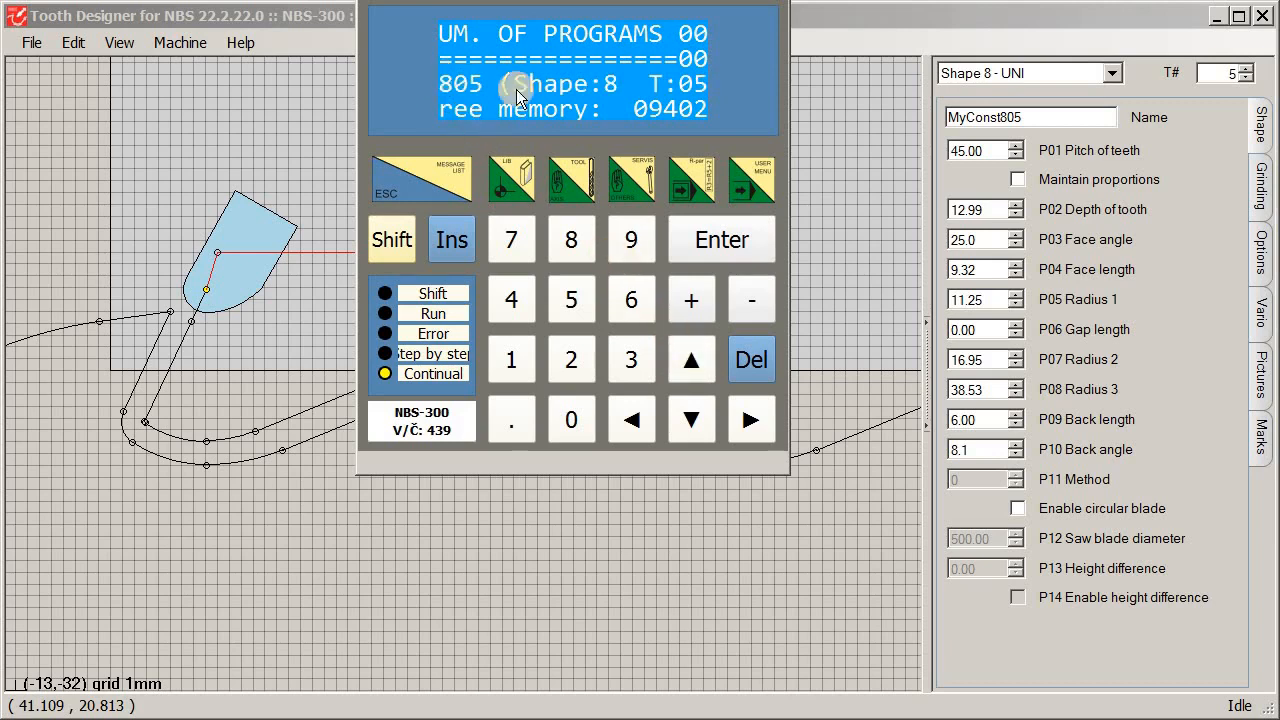
{"action": "left_click", "coordinate": [720, 240]}
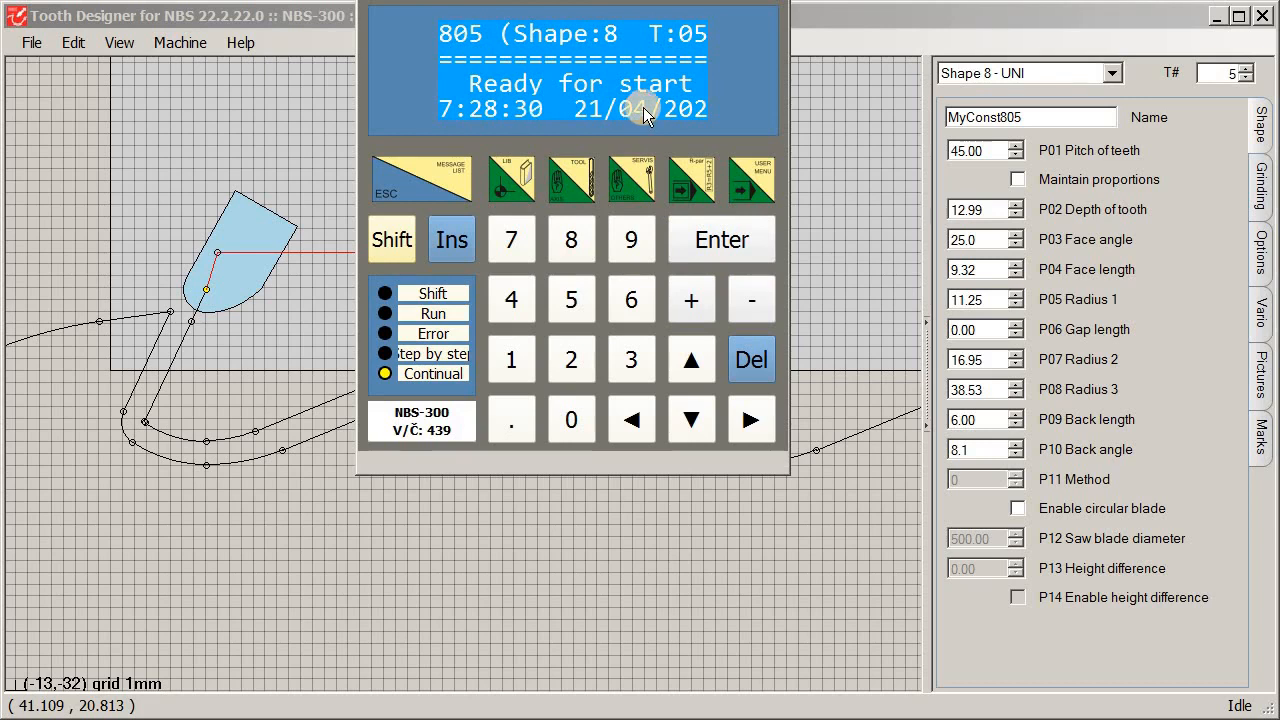
- Open the machine's stored tooth parameters for Shape 8, tooth 5, starting at the pitch of teeth
{"action": "left_click", "coordinate": [393, 241]}
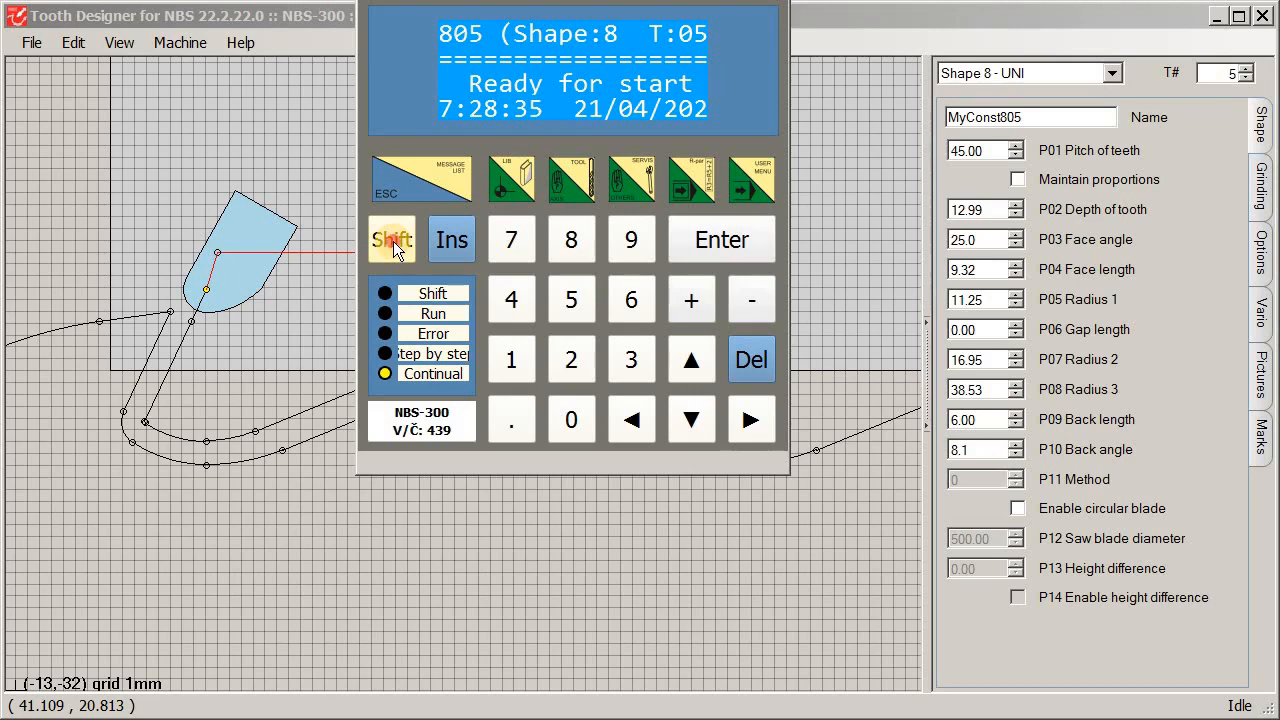
{"action": "left_click", "coordinate": [522, 178]}
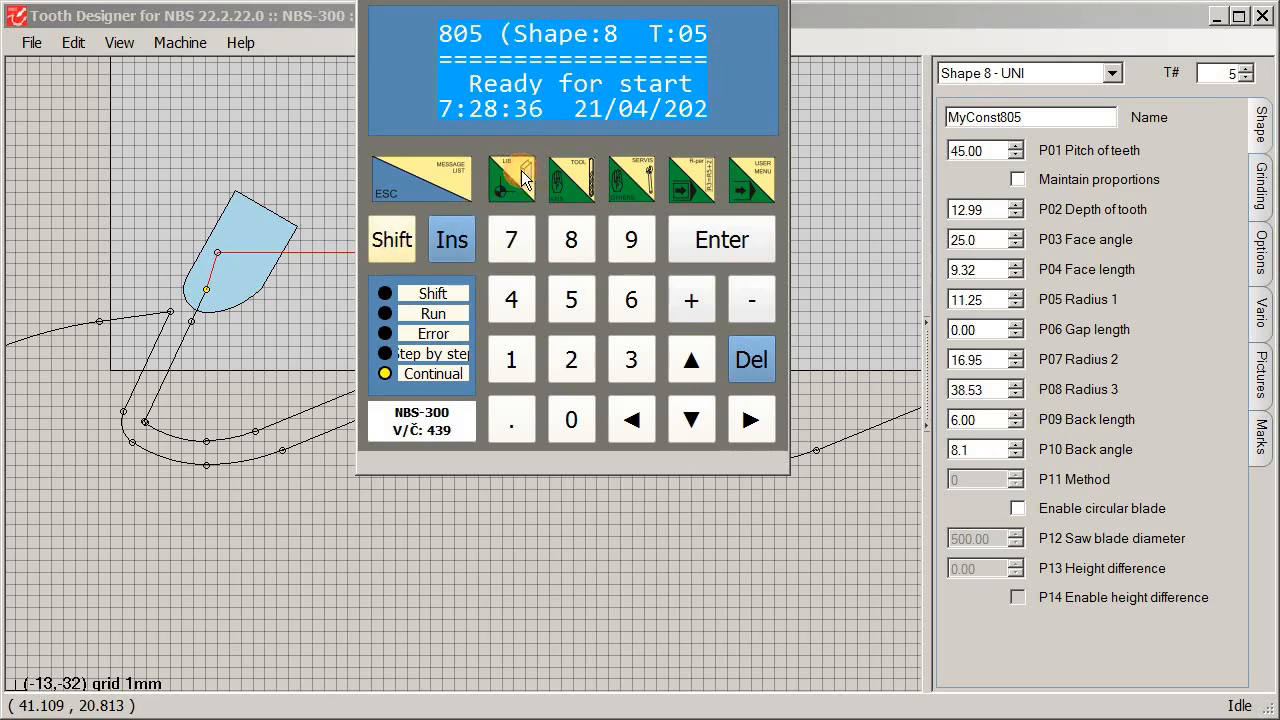
{"action": "left_click", "coordinate": [571, 240]}
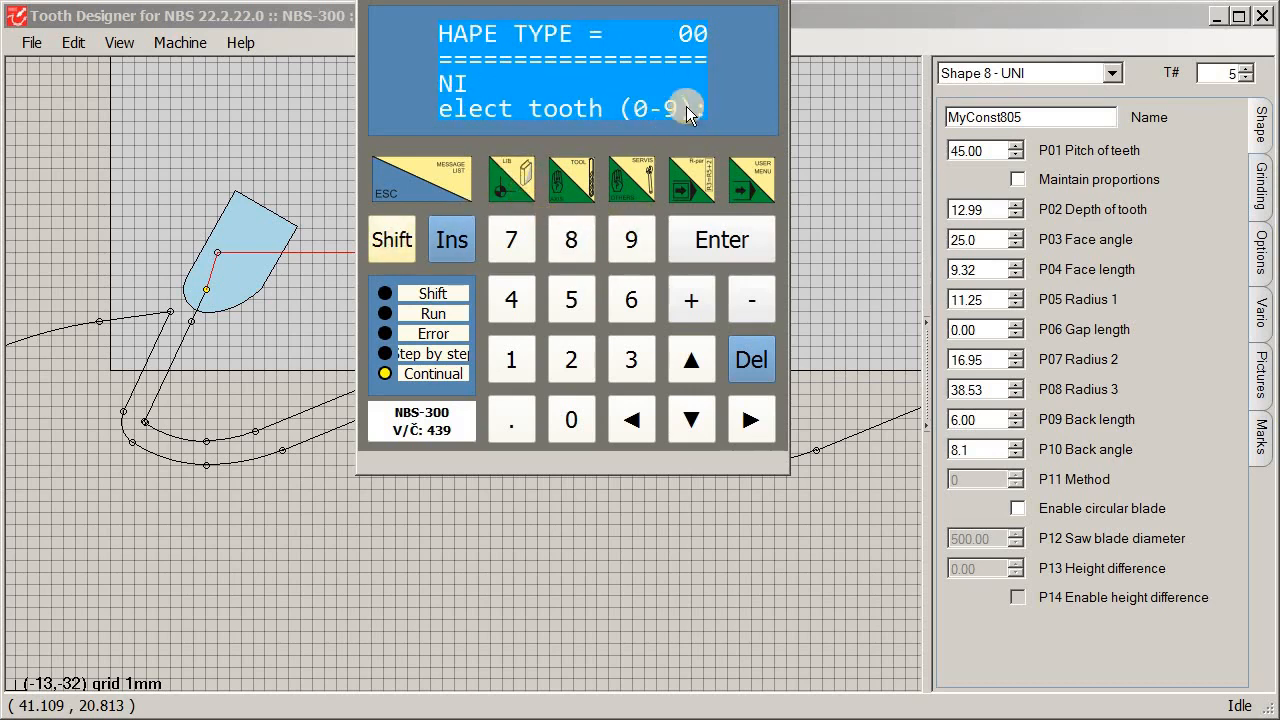
{"action": "left_click", "coordinate": [617, 298]}
{"action": "left_click", "coordinate": [574, 300]}
{"action": "left_click", "coordinate": [707, 236]}
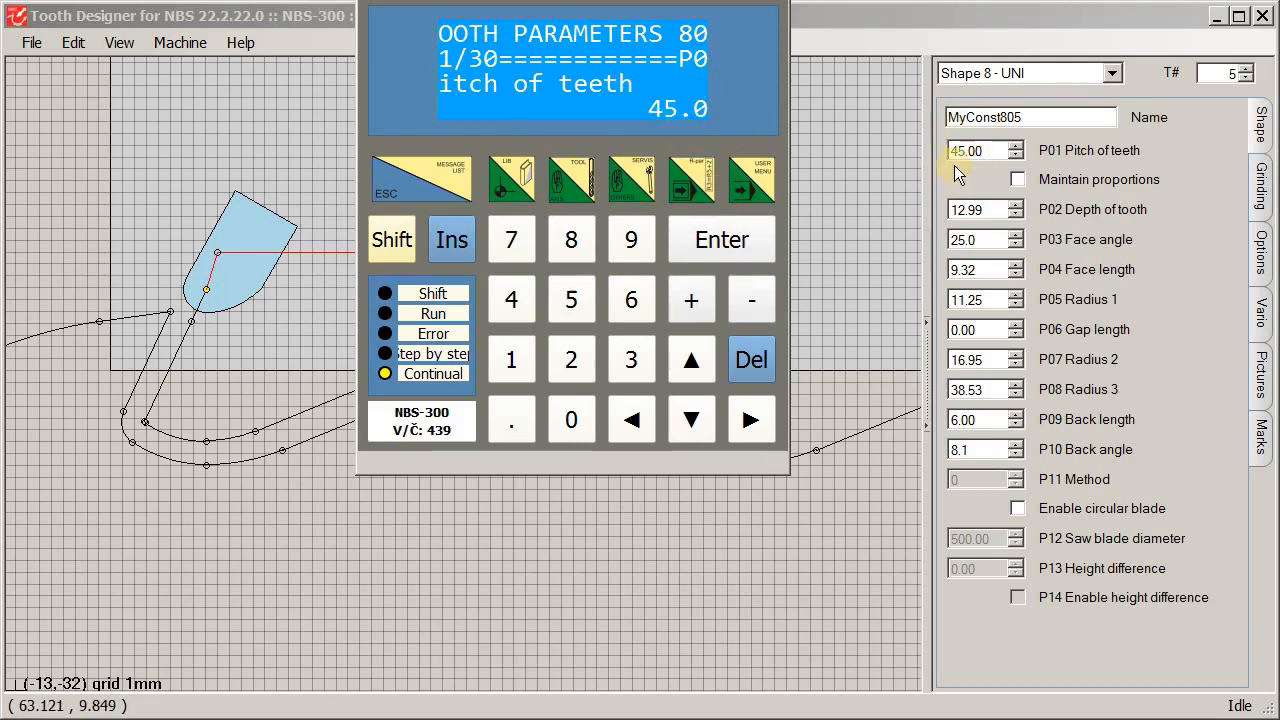
- Compare the machine's tooth depth, face angle, face length and Radius 1 with Tooth Designer, and return to the machine's start screen
{"action": "left_click", "coordinate": [698, 416]}
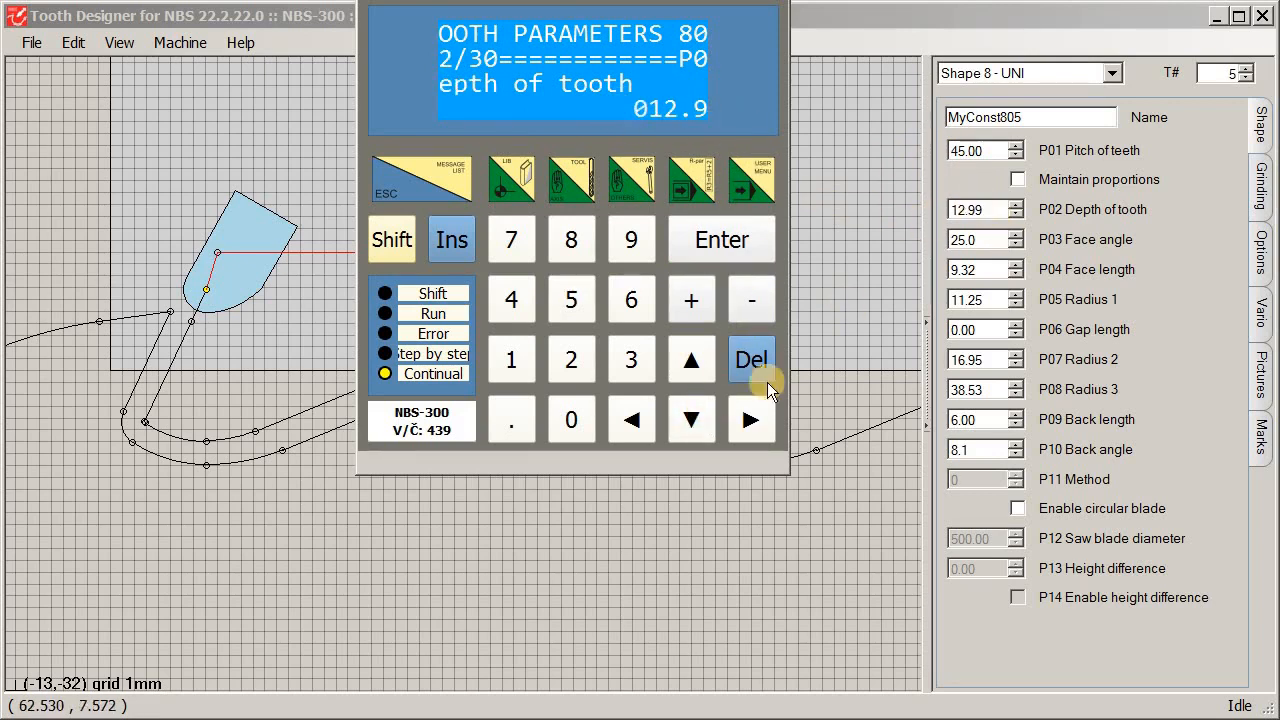
{"action": "left_click", "coordinate": [700, 421]}
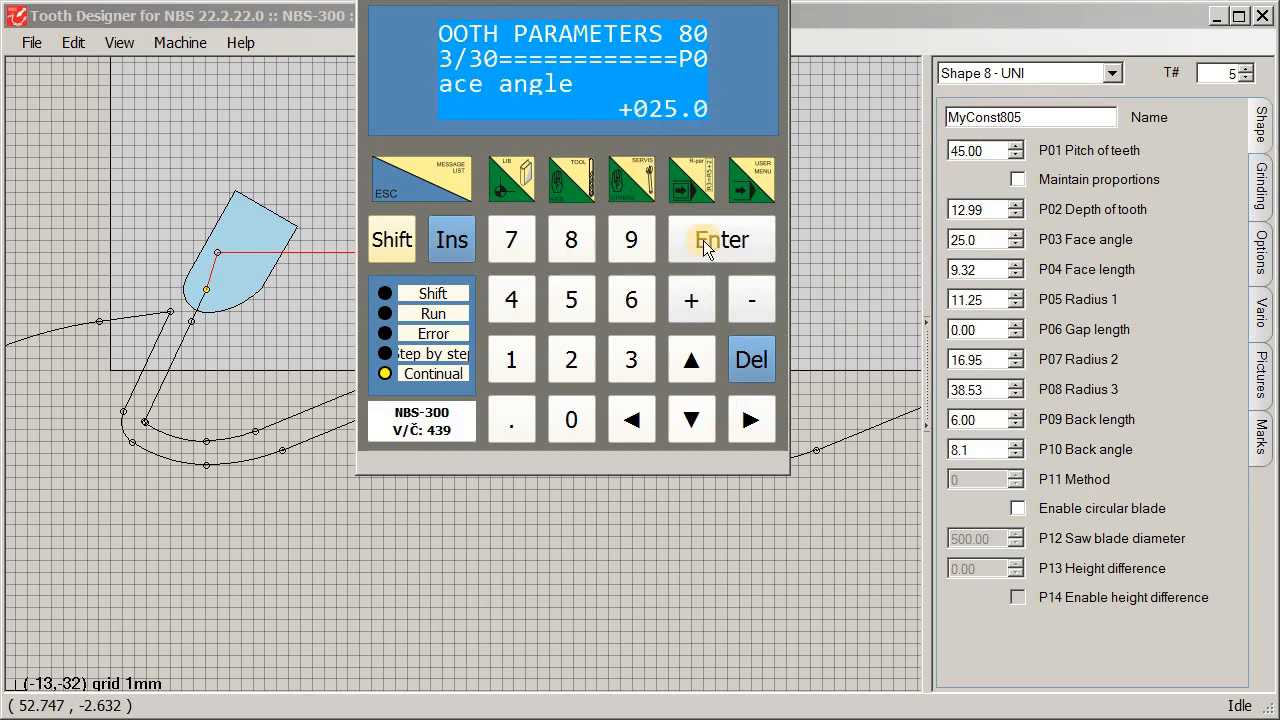
{"action": "left_click", "coordinate": [697, 423]}
{"action": "left_click", "coordinate": [698, 418]}
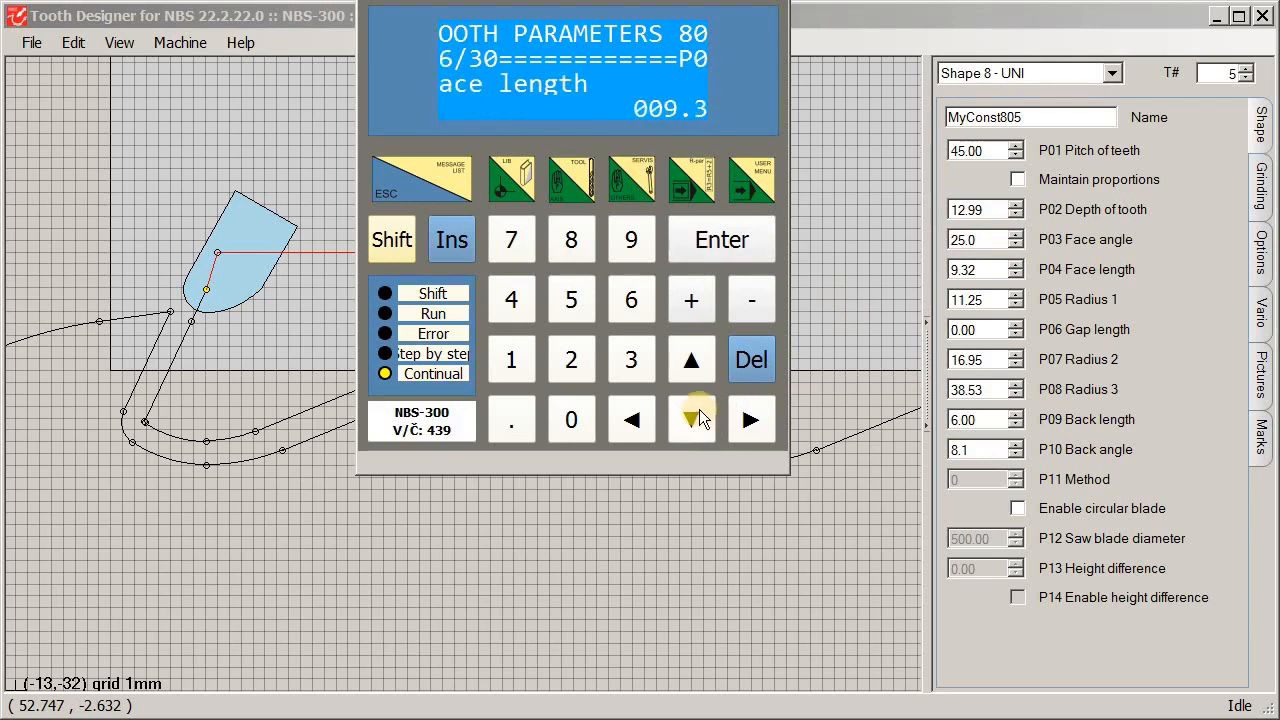
{"action": "left_click", "coordinate": [699, 418]}
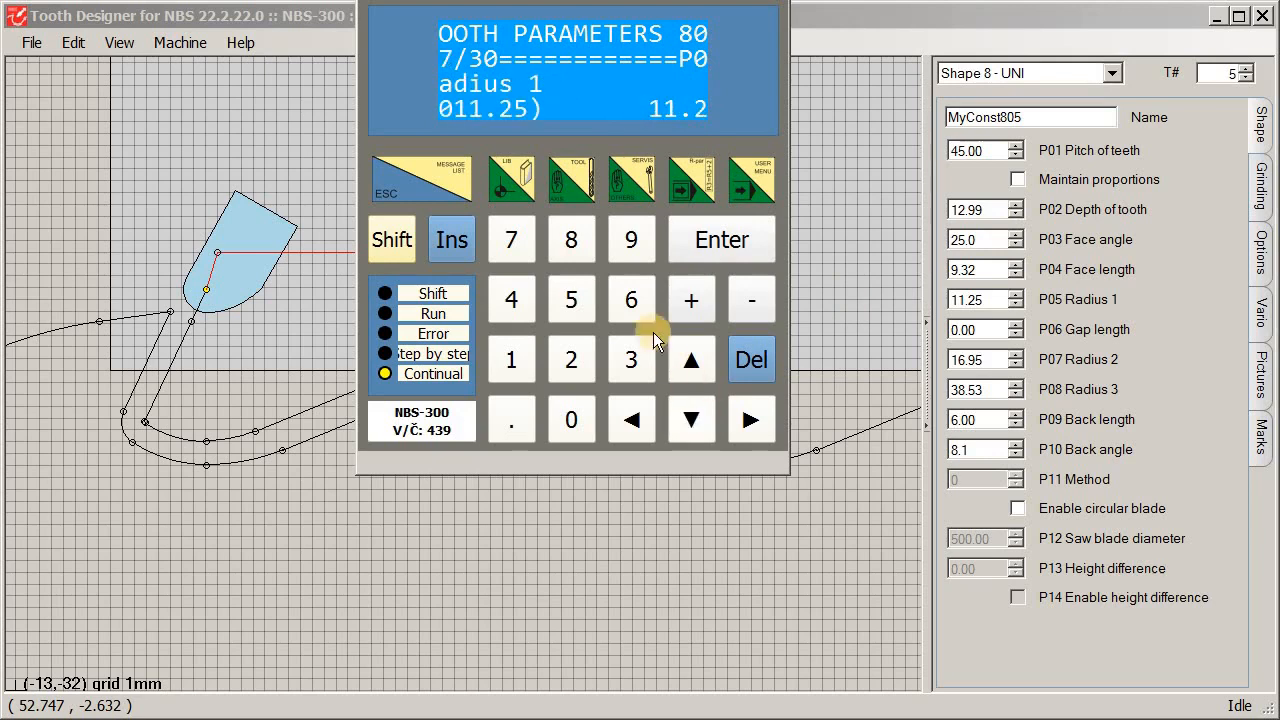
{"action": "left_click", "coordinate": [450, 243]}
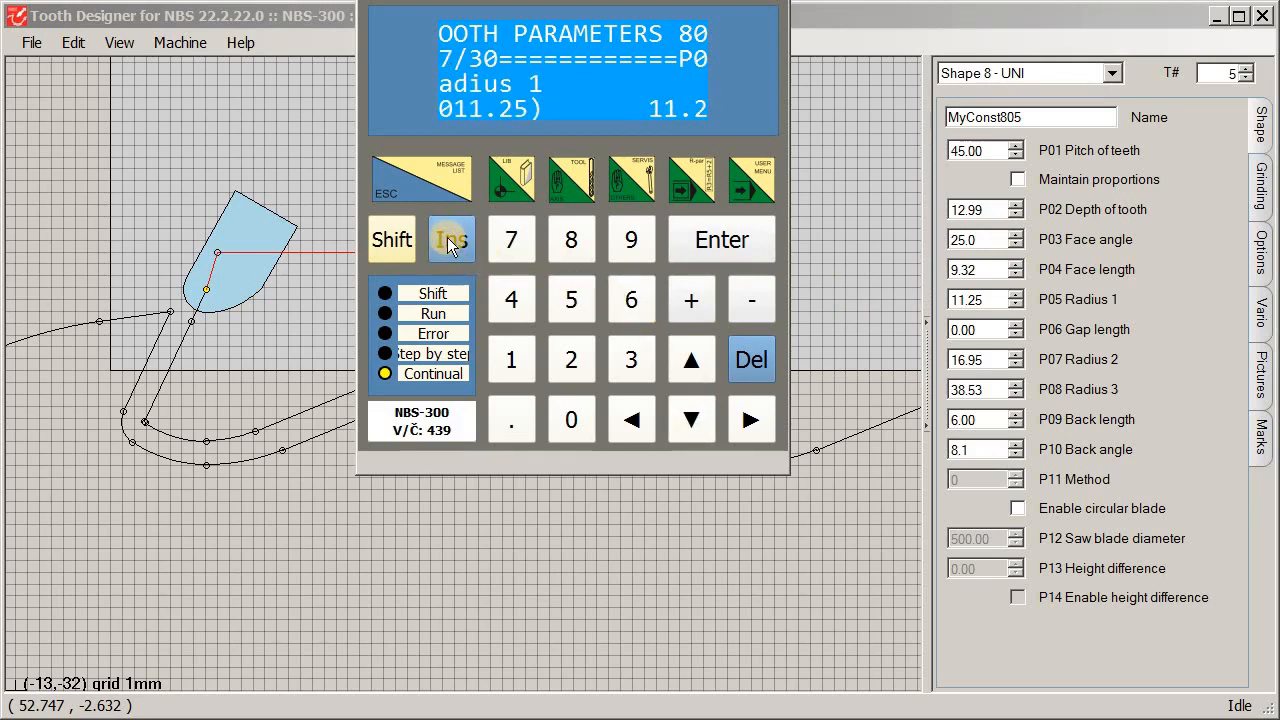
{"action": "left_click", "coordinate": [722, 241]}
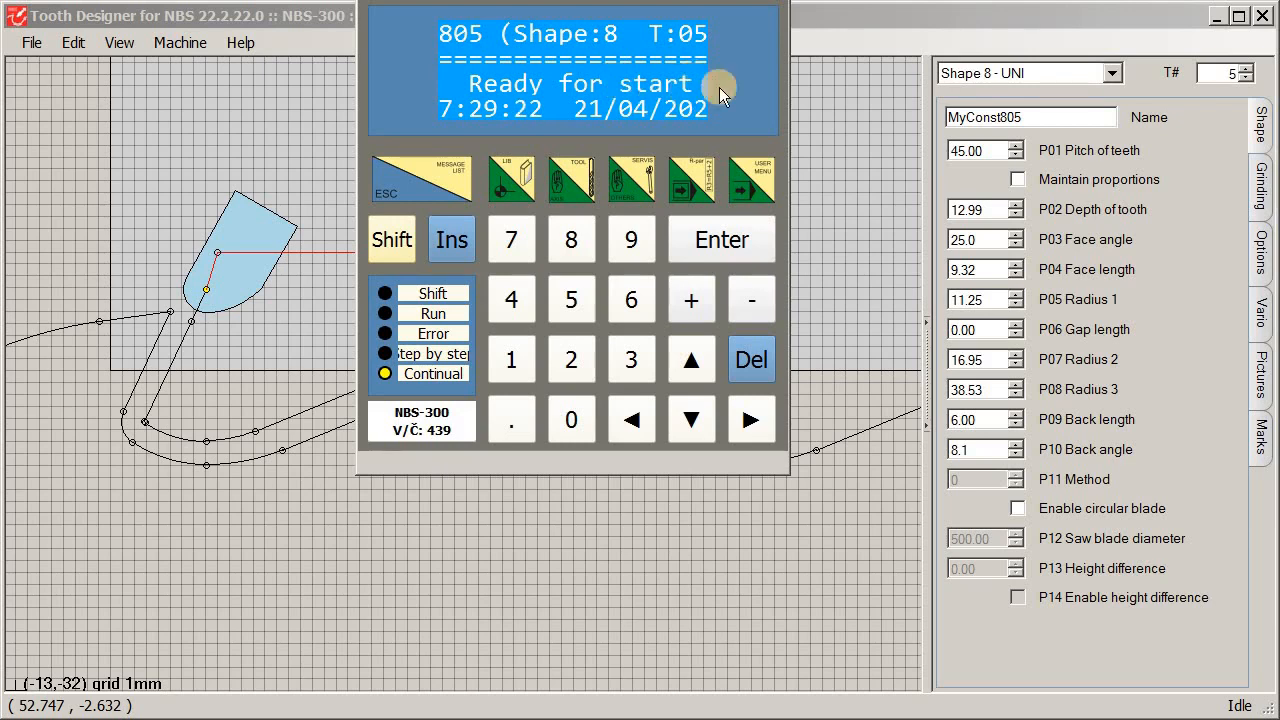
- Switch to Tooth Designer and select tooth number 1 of Shape 8
{"action": "left_click", "coordinate": [1083, 26]}
{"action": "left_click", "coordinate": [1246, 69]}
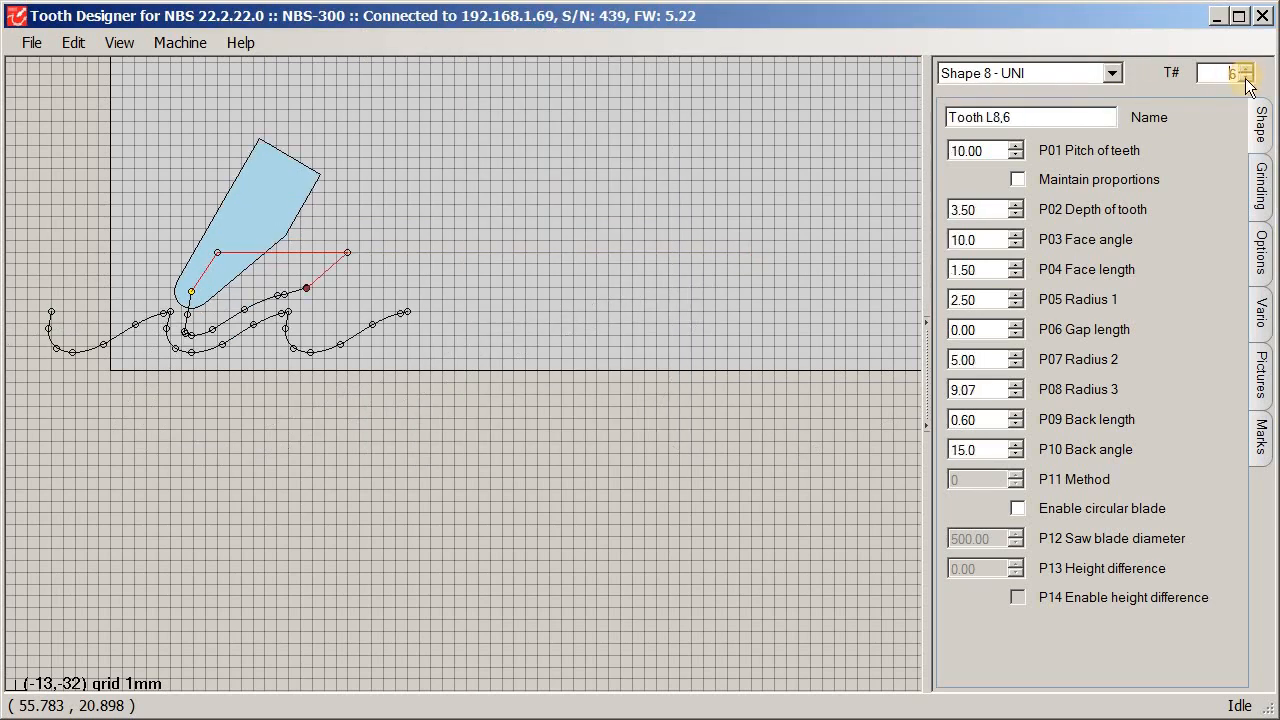
{"action": "left_click", "coordinate": [1246, 78]}
{"action": "left_click", "coordinate": [1246, 78]}
{"action": "left_click", "coordinate": [1246, 78]}
{"action": "left_click", "coordinate": [1245, 79]}
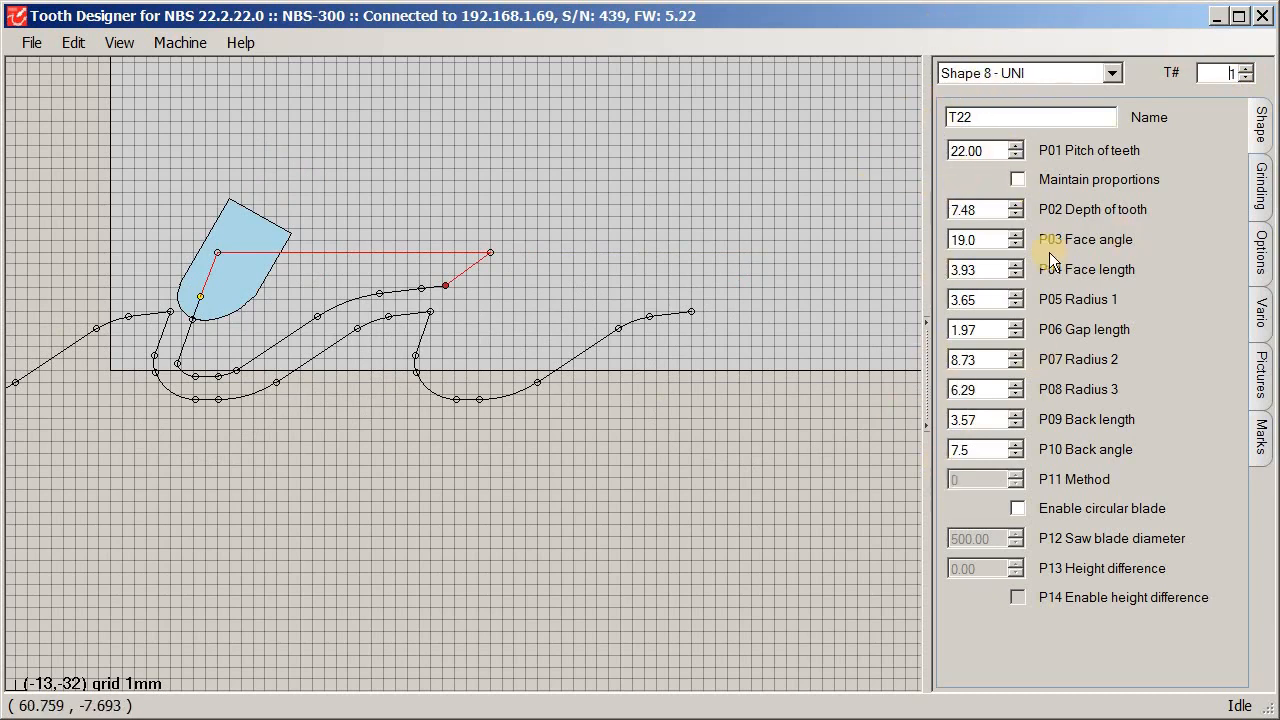
- Switch to the machine's control panel and load program 801 (Shape 8, tooth 1) from the program library
{"action": "key", "text": "alt+Tab"}
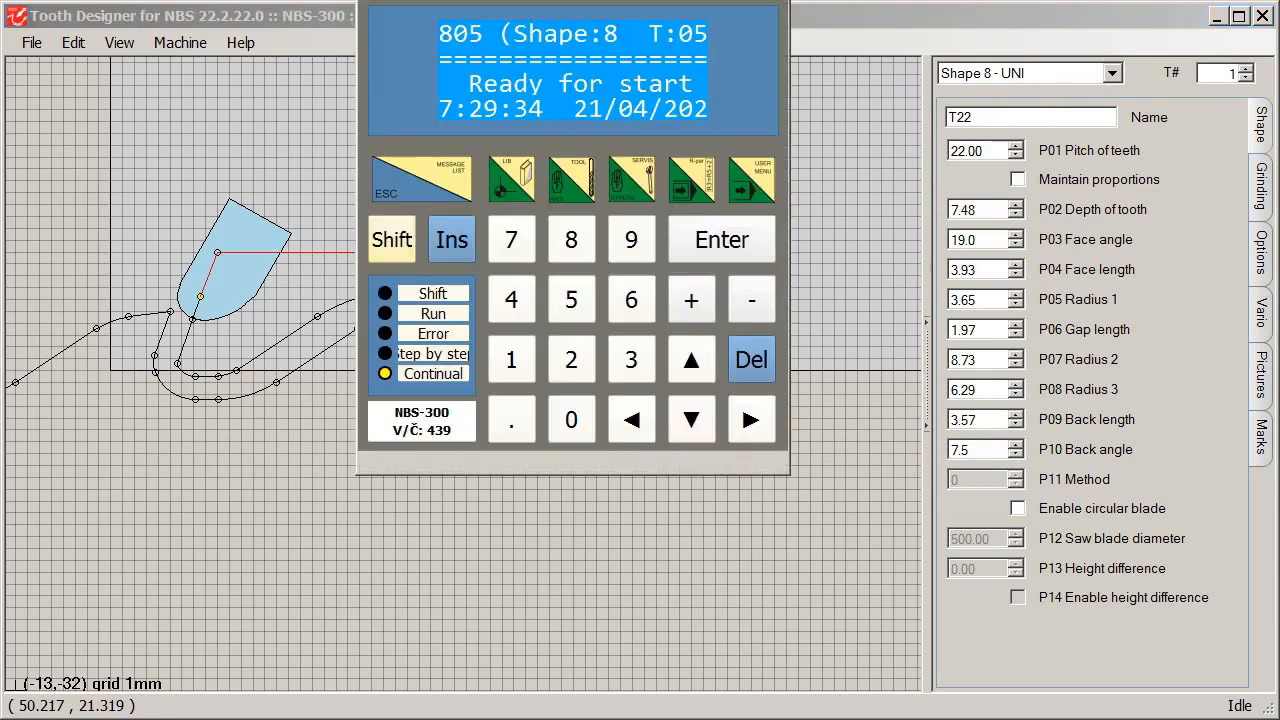
{"action": "left_click", "coordinate": [703, 368]}
{"action": "left_click", "coordinate": [391, 239]}
{"action": "left_click", "coordinate": [490, 190]}
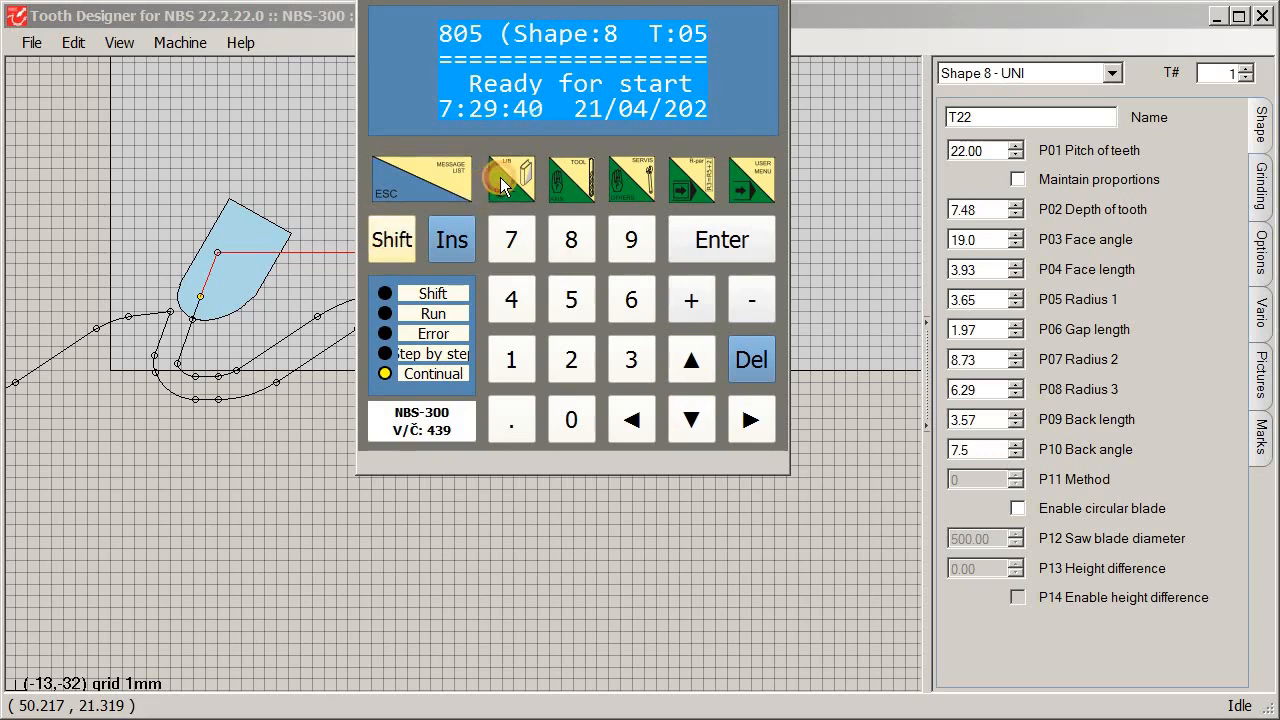
{"action": "left_click", "coordinate": [692, 420]}
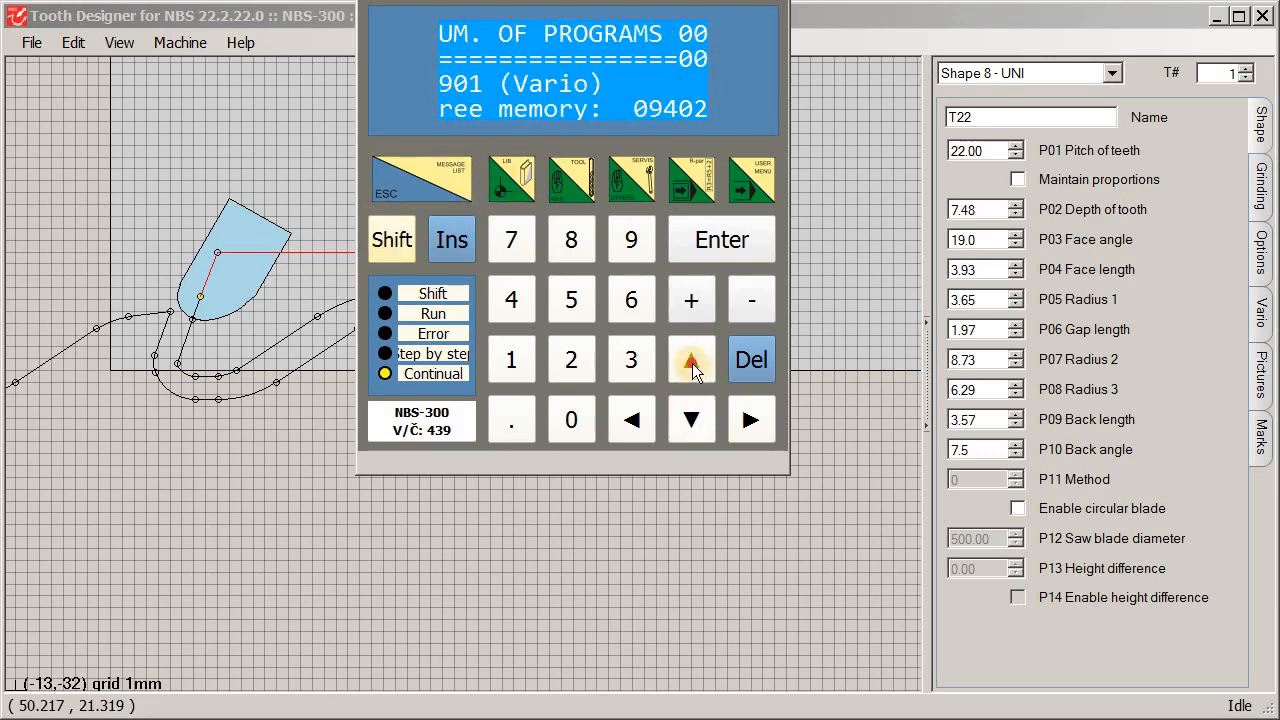
{"action": "left_click", "coordinate": [692, 362]}
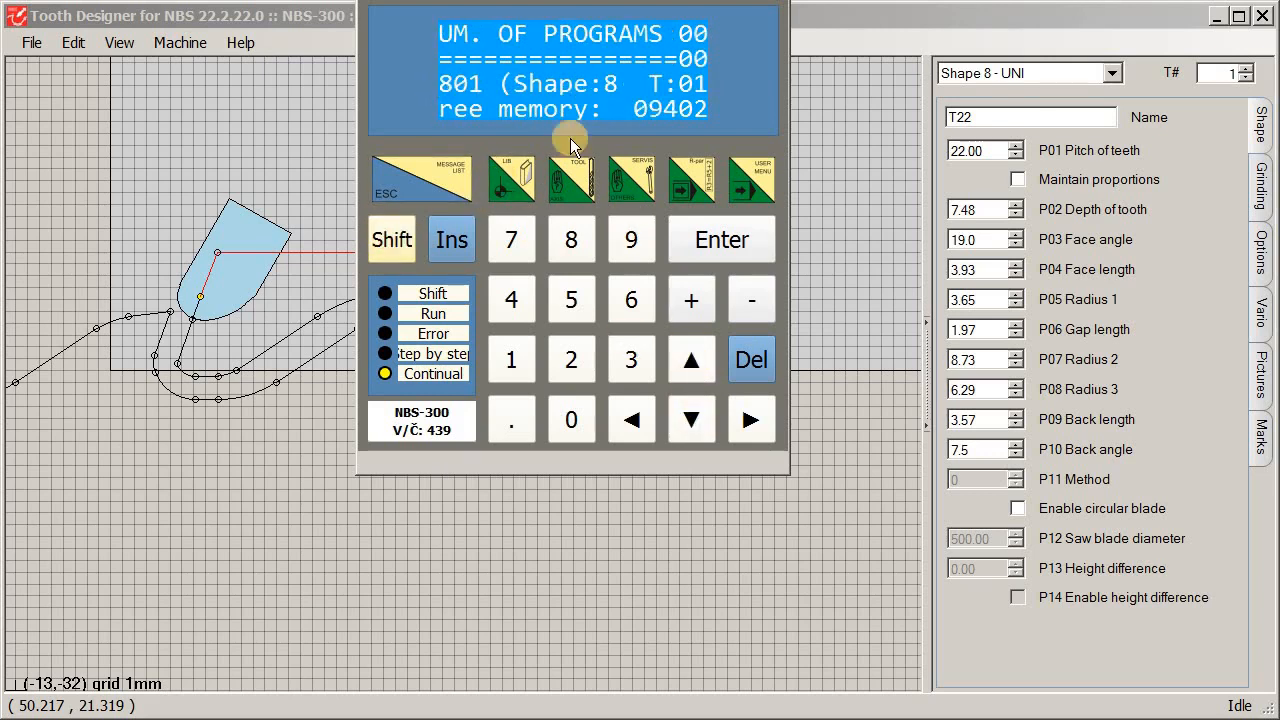
{"action": "left_click", "coordinate": [720, 243]}
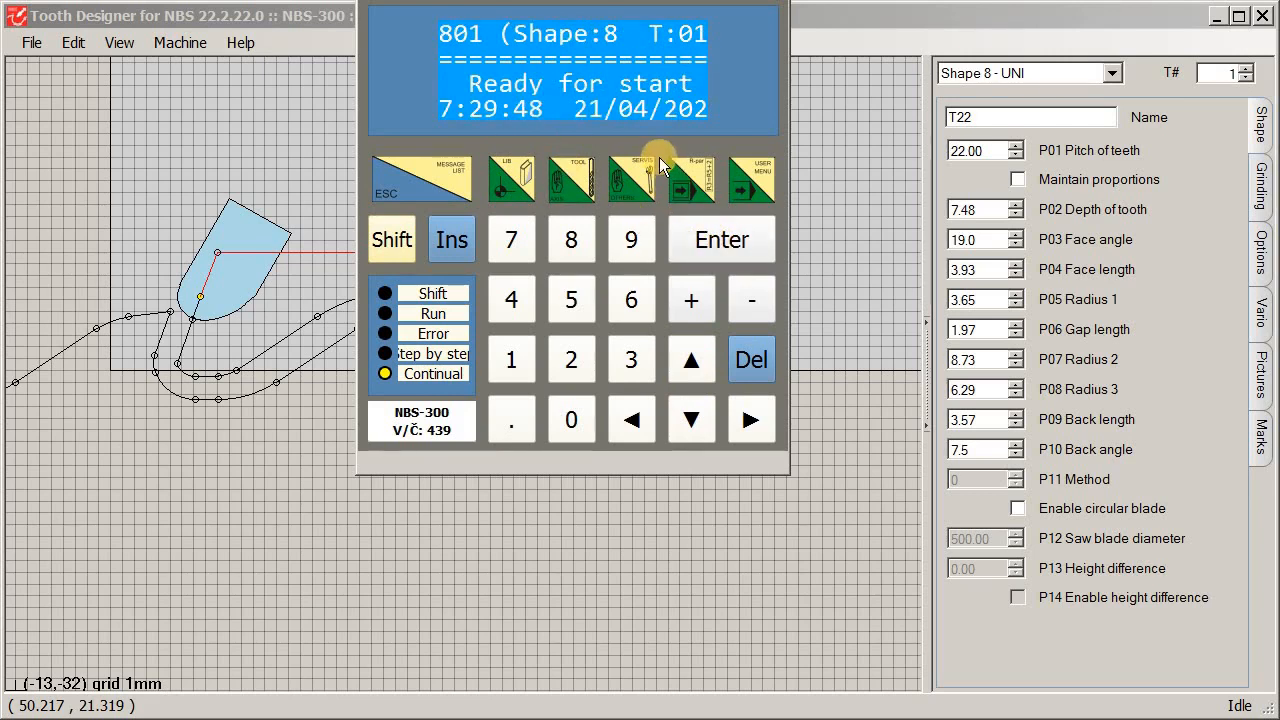
- Return to Tooth Designer and receive the current tooth from the machine
{"action": "left_click", "coordinate": [875, 16]}
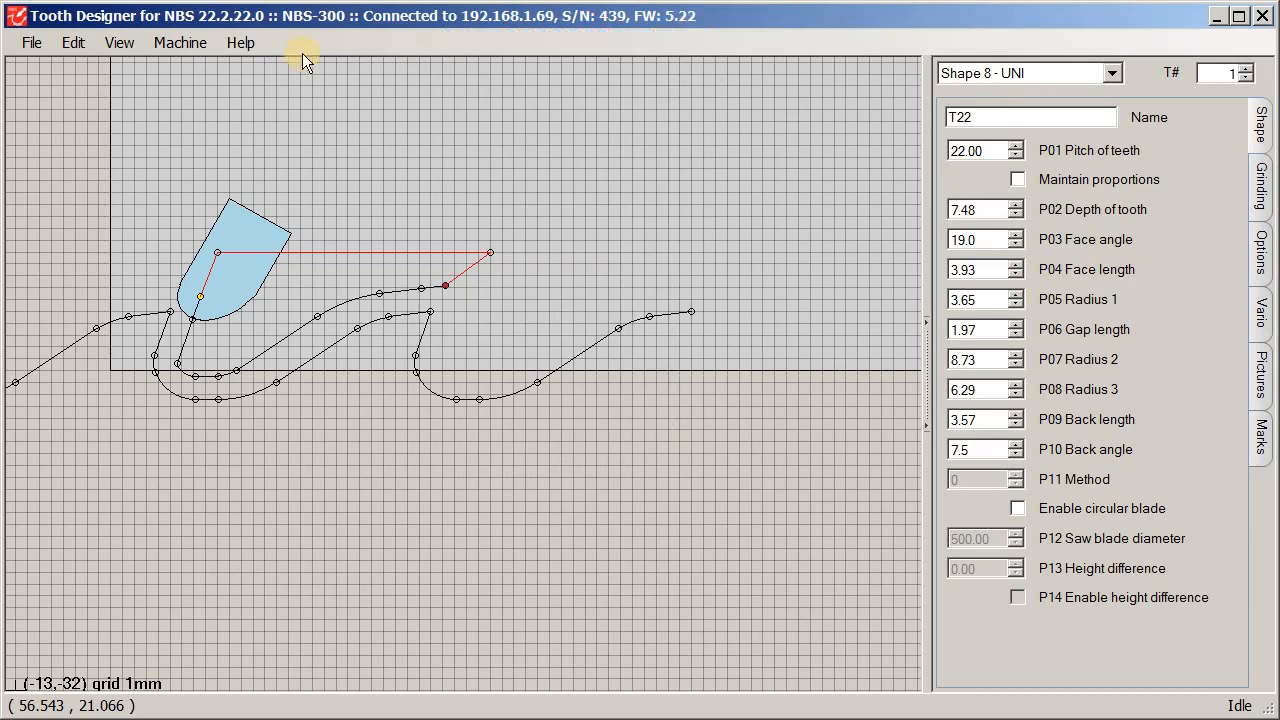
{"action": "left_click", "coordinate": [184, 44]}
{"action": "mouse_move", "coordinate": [228, 87]}
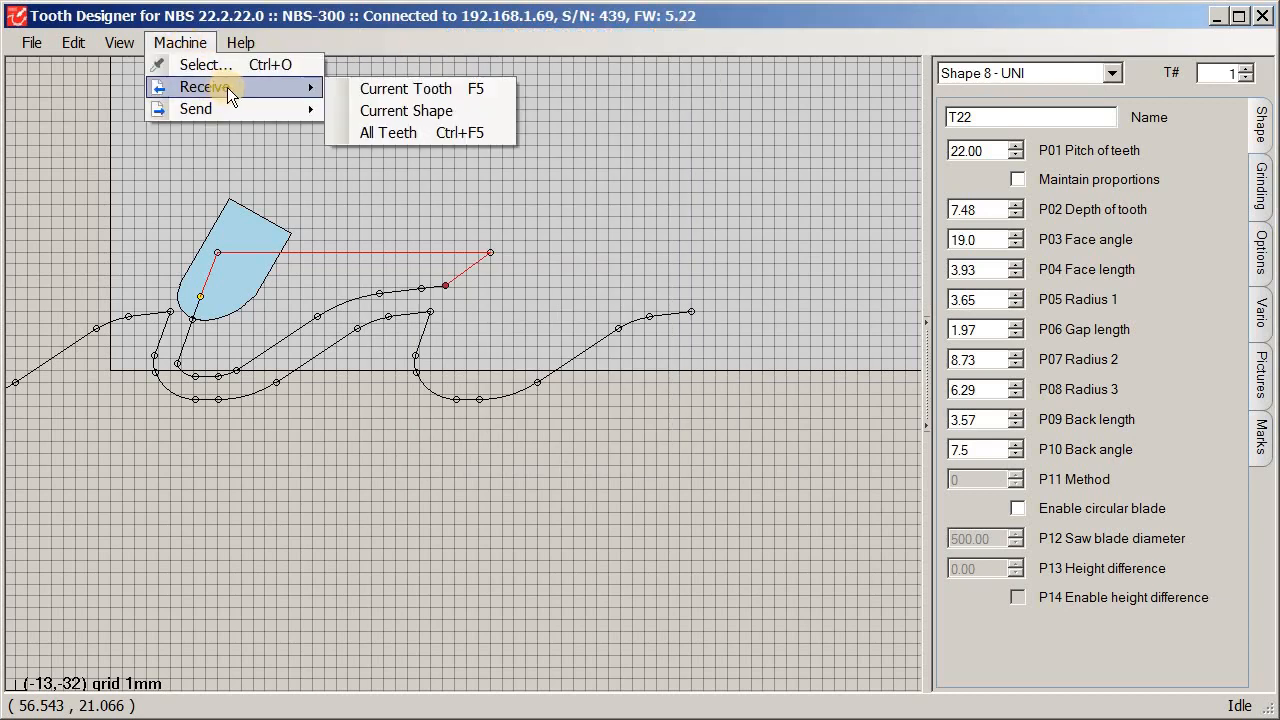
{"action": "left_click", "coordinate": [432, 89]}
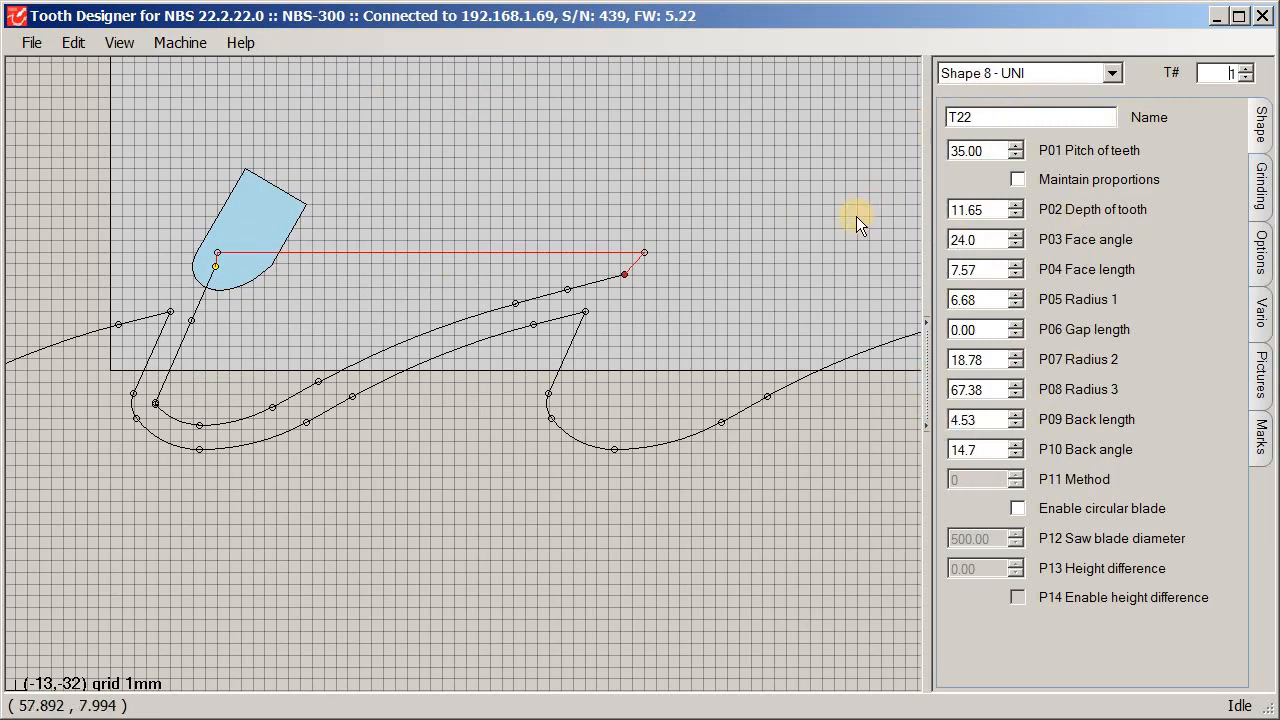
- Switch to the machine's control panel and open the stored tooth parameters for Shape 8, tooth 1
{"action": "key", "text": "alt+Tab"}
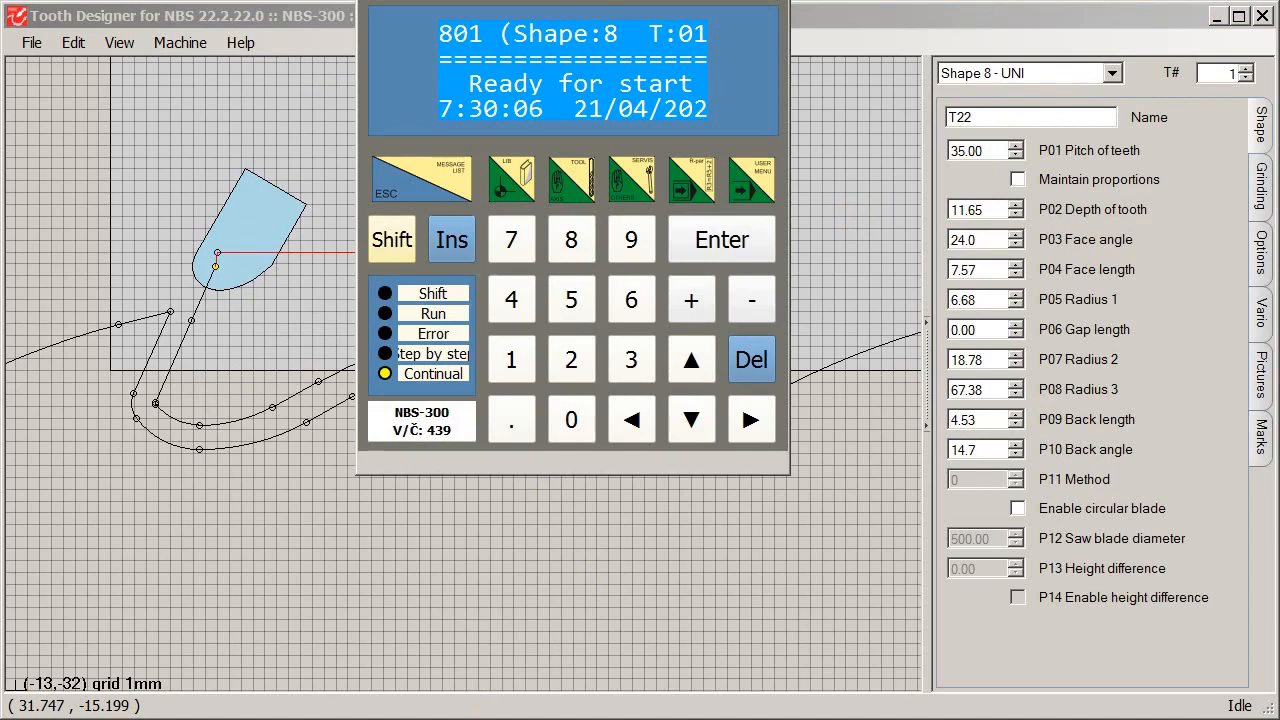
{"action": "left_click_drag", "start_coordinate": [554, 127], "coordinate": [605, 175]}
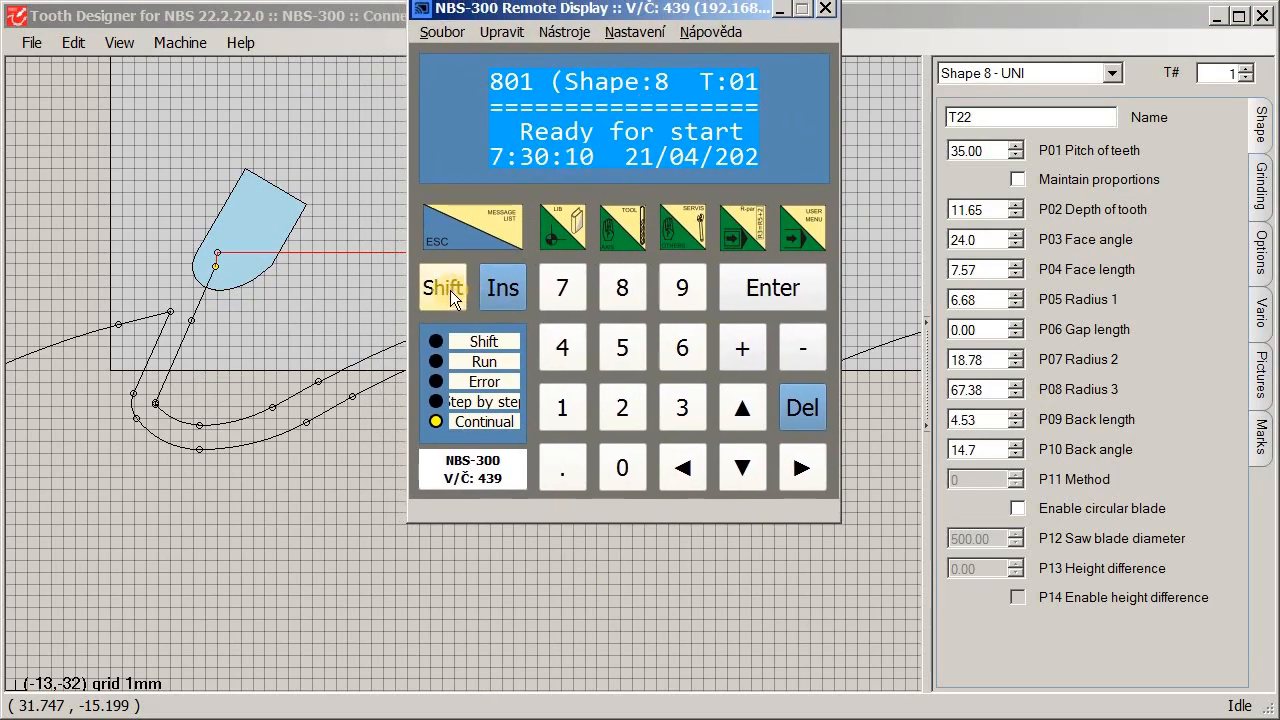
{"action": "left_click_drag", "start_coordinate": [556, 12], "coordinate": [561, 0]}
{"action": "left_click", "coordinate": [445, 247]}
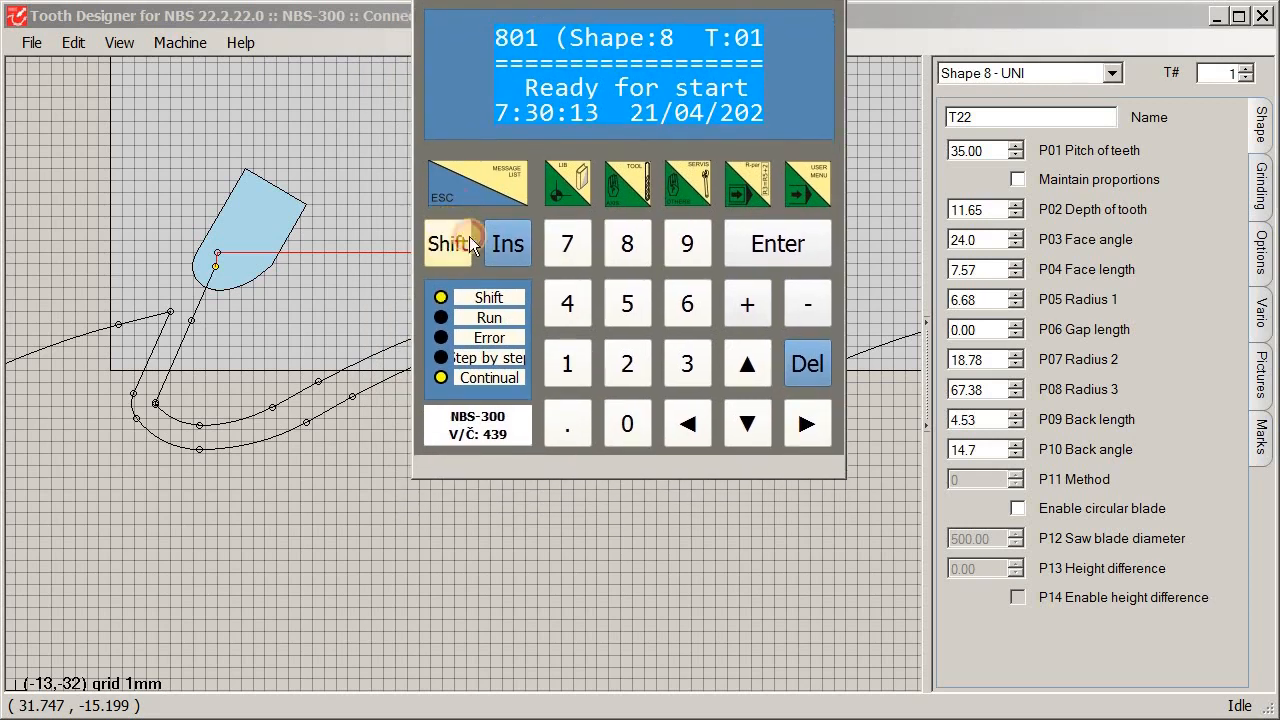
{"action": "left_click", "coordinate": [572, 190]}
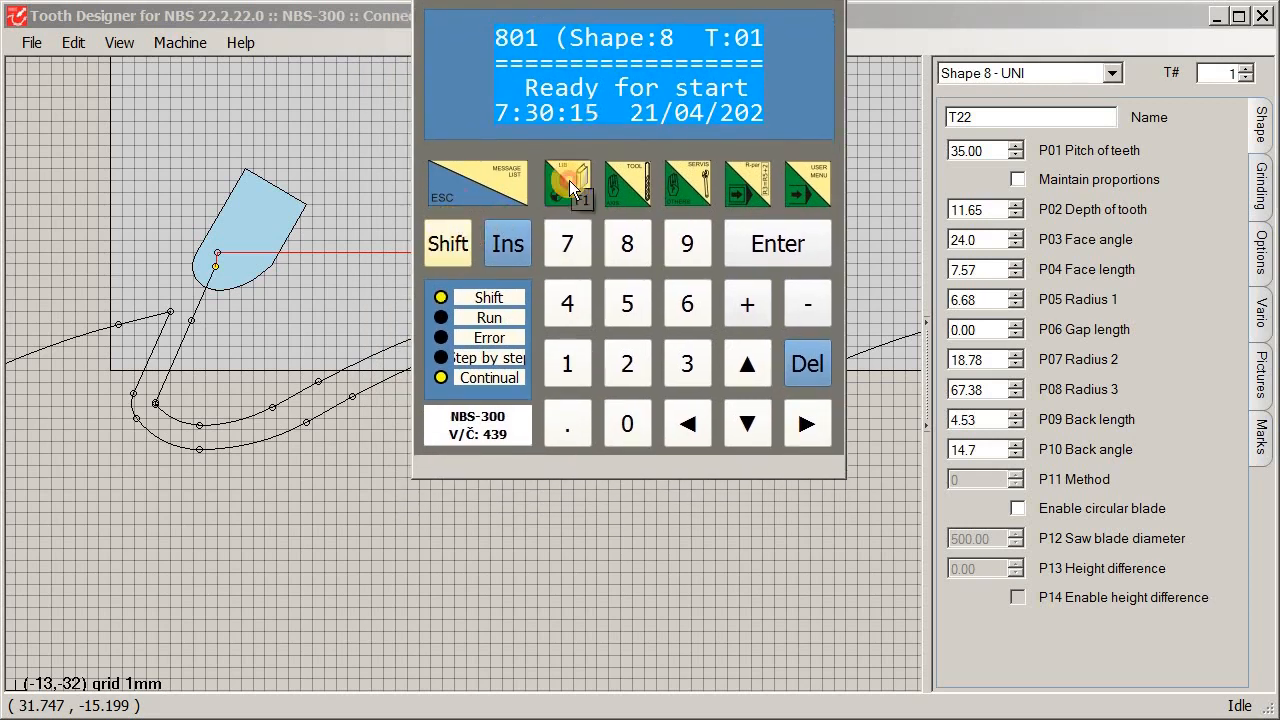
{"action": "left_click", "coordinate": [630, 248]}
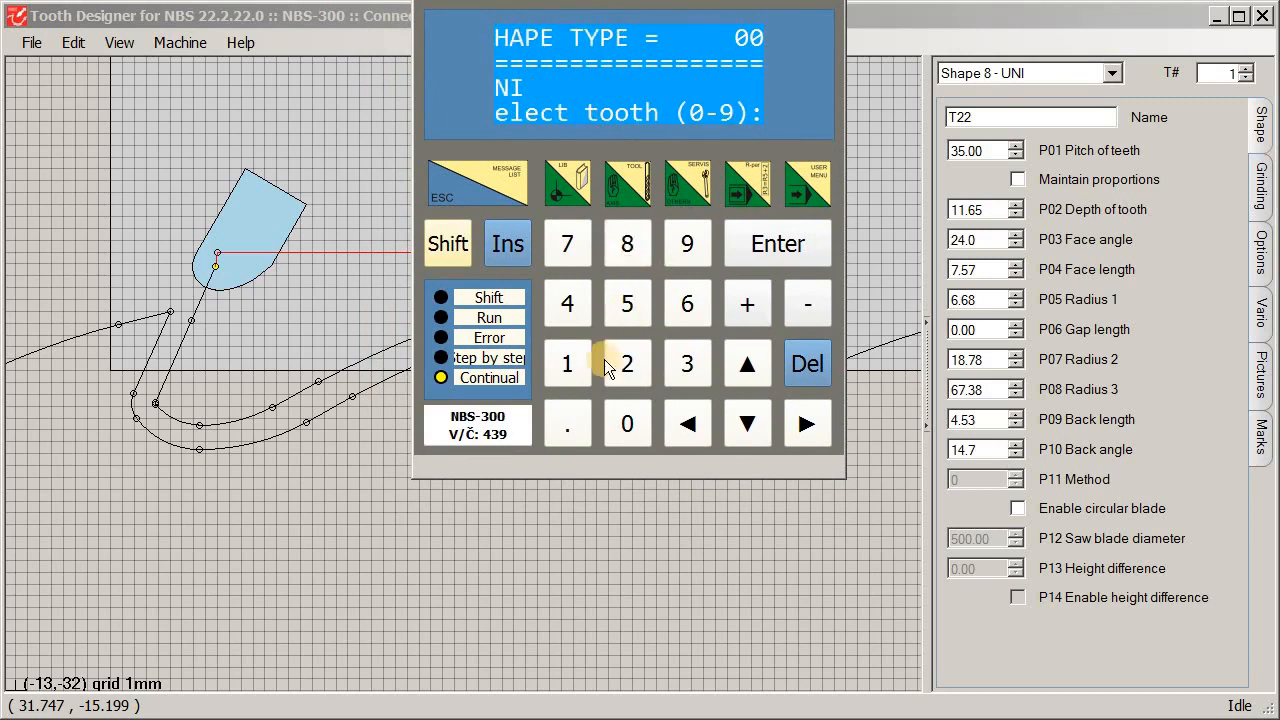
{"action": "left_click", "coordinate": [772, 249]}
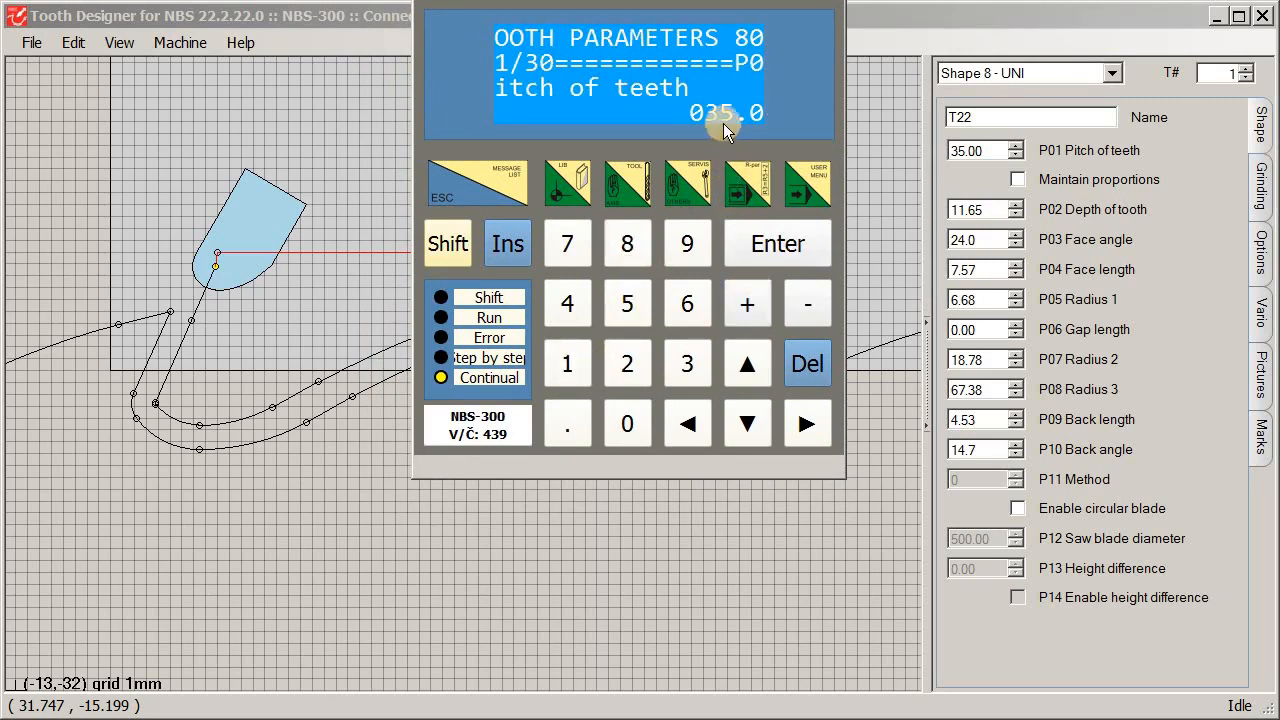
- Compare the machine's tooth 1 depth, face angle and back angle with Tooth Designer, and exit to the machine's start screen
{"action": "left_click", "coordinate": [750, 425]}
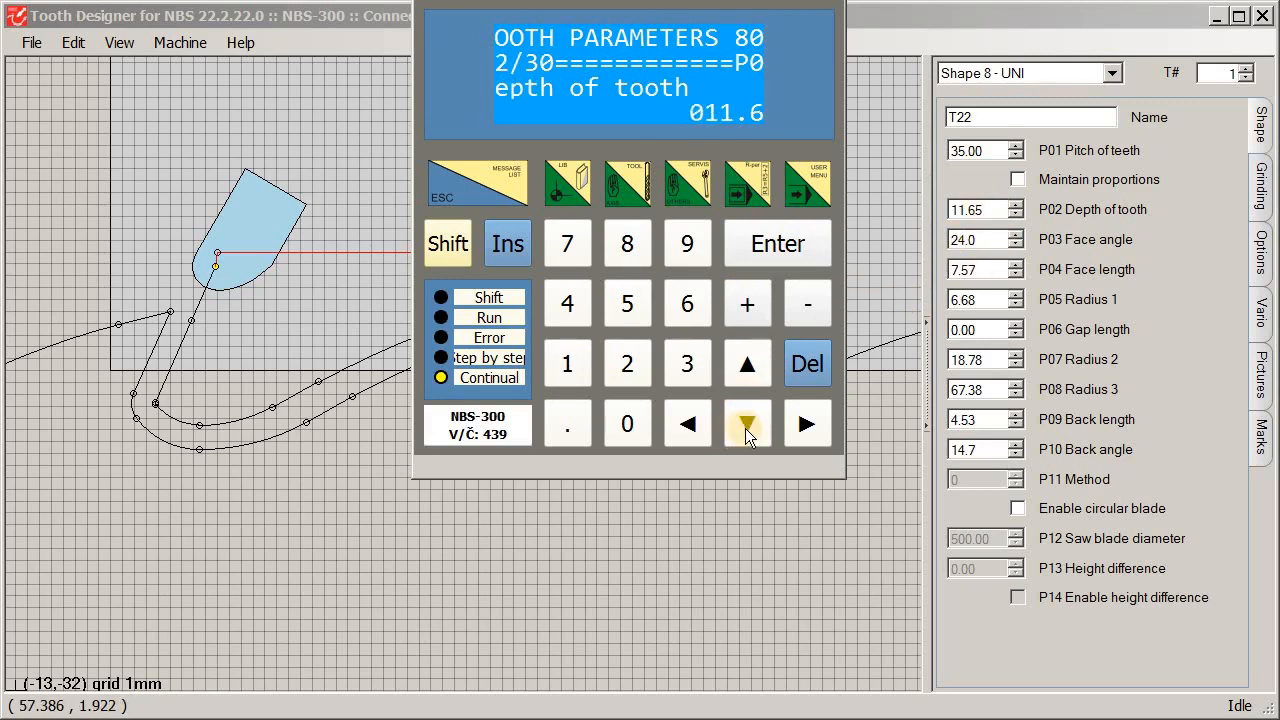
{"action": "left_click", "coordinate": [746, 426]}
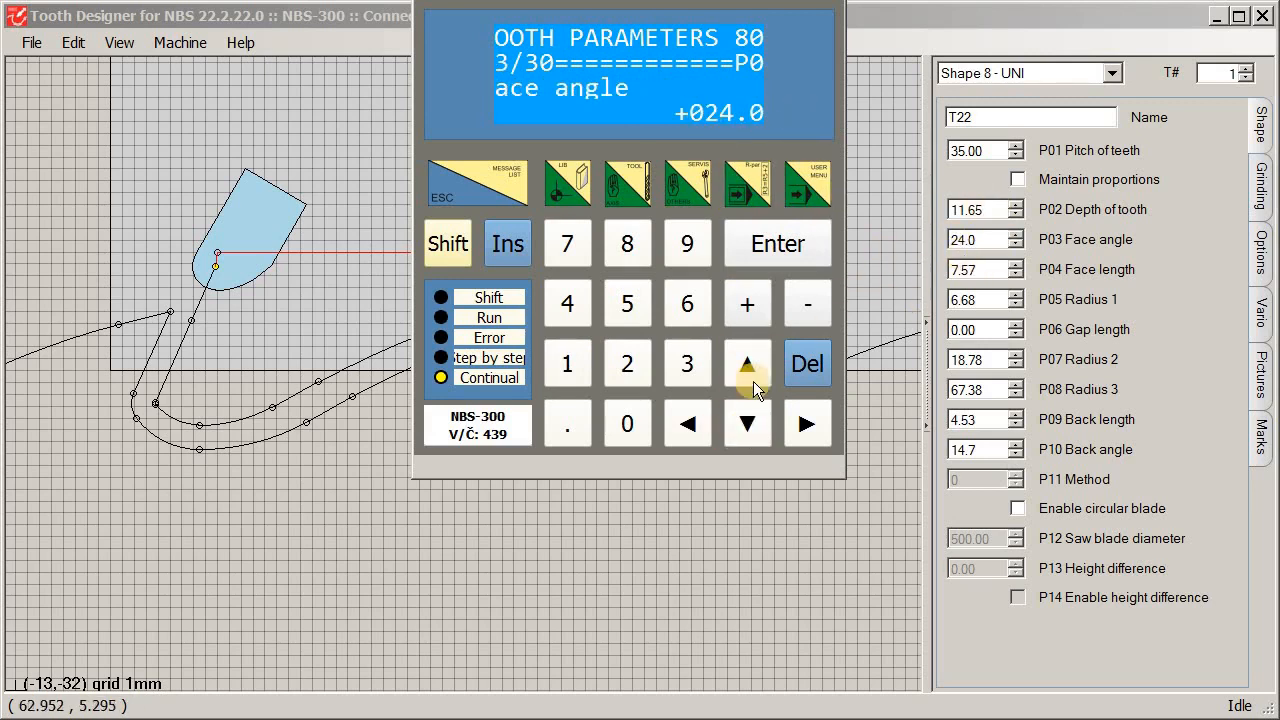
{"action": "left_click", "coordinate": [745, 427]}
{"action": "left_click", "coordinate": [762, 278]}
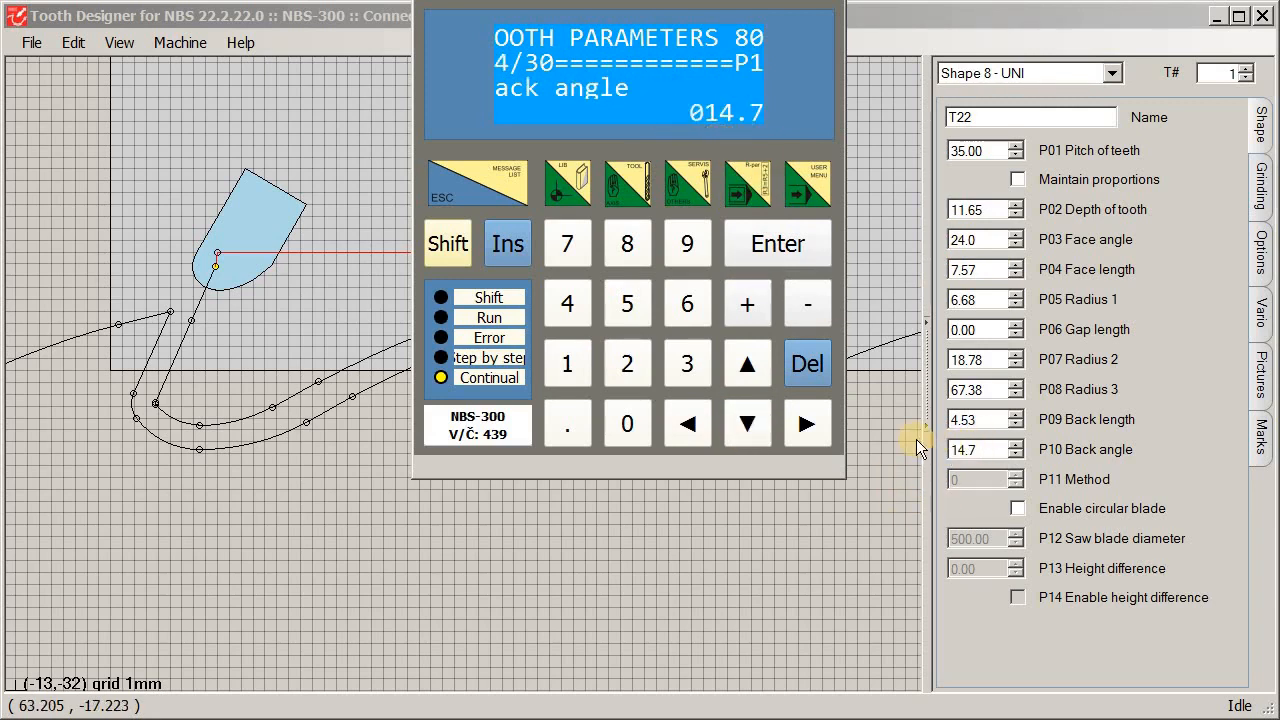
{"action": "left_click", "coordinate": [480, 182]}
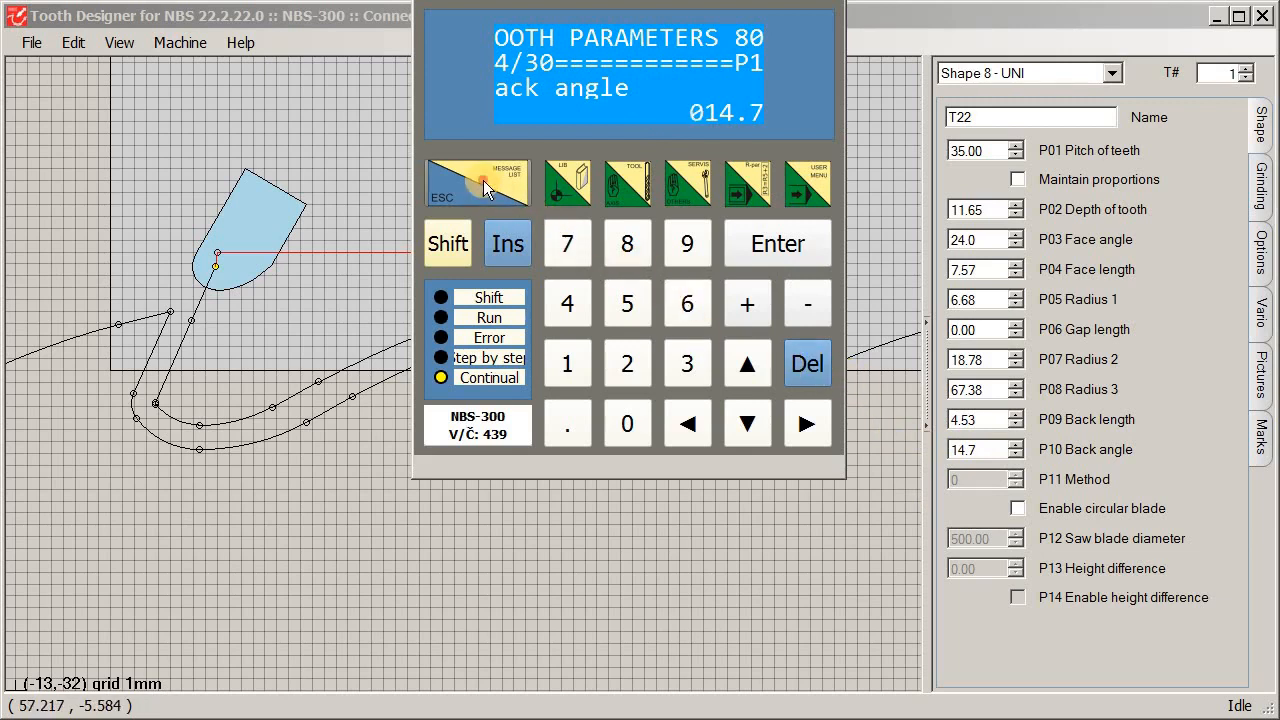
{"action": "left_click", "coordinate": [480, 182]}
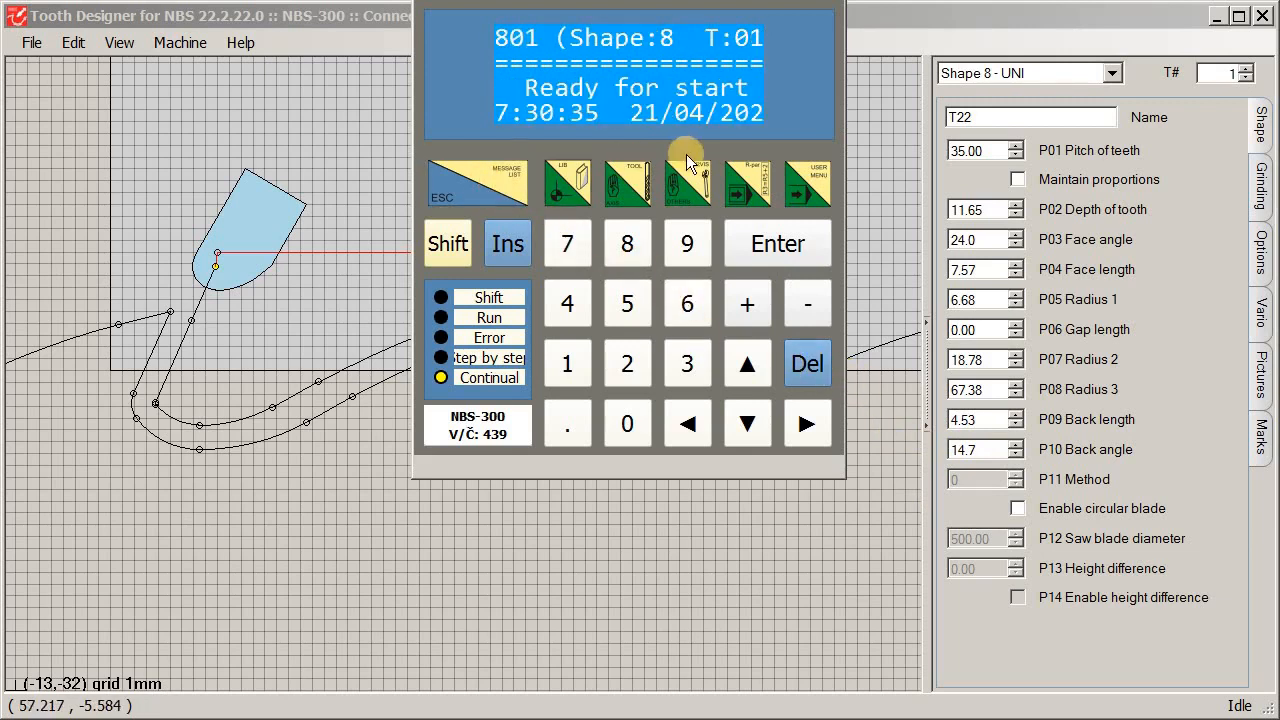
- Return to Tooth Designer and open the vario tooth file MyVarioT35-22-26.vpar
{"action": "left_click", "coordinate": [928, 23]}
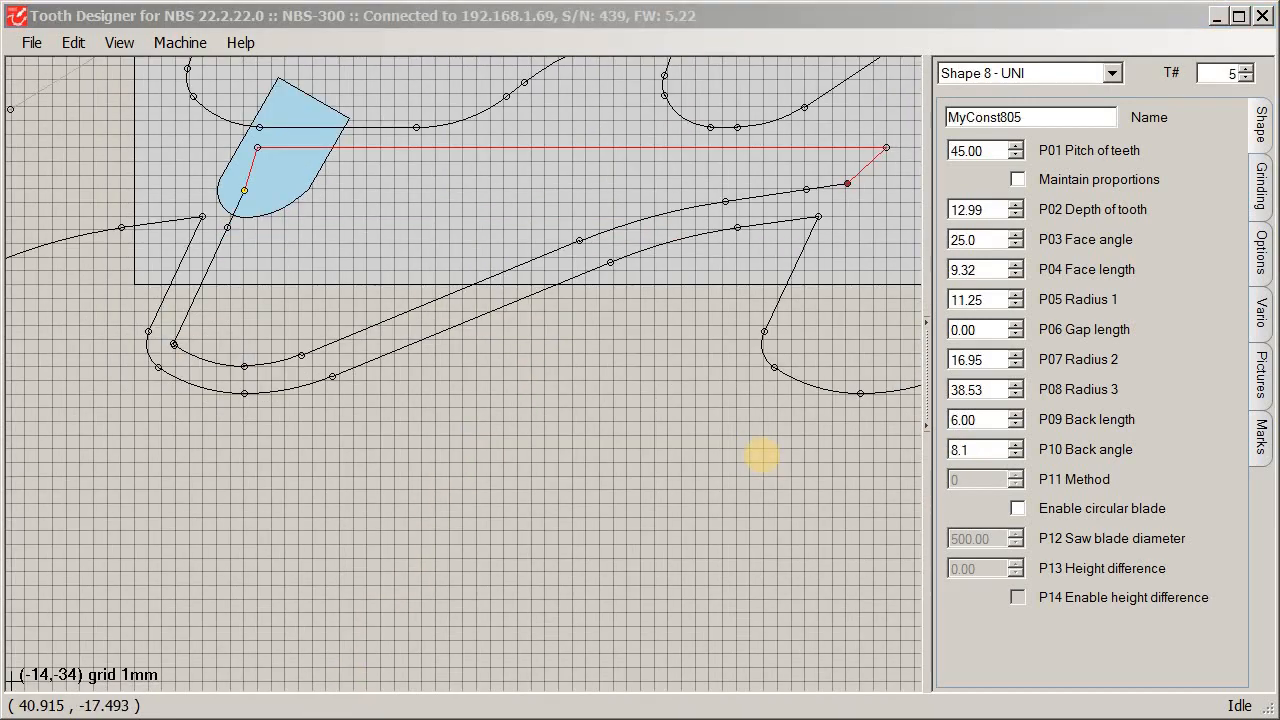
{"action": "left_click", "coordinate": [797, 20]}
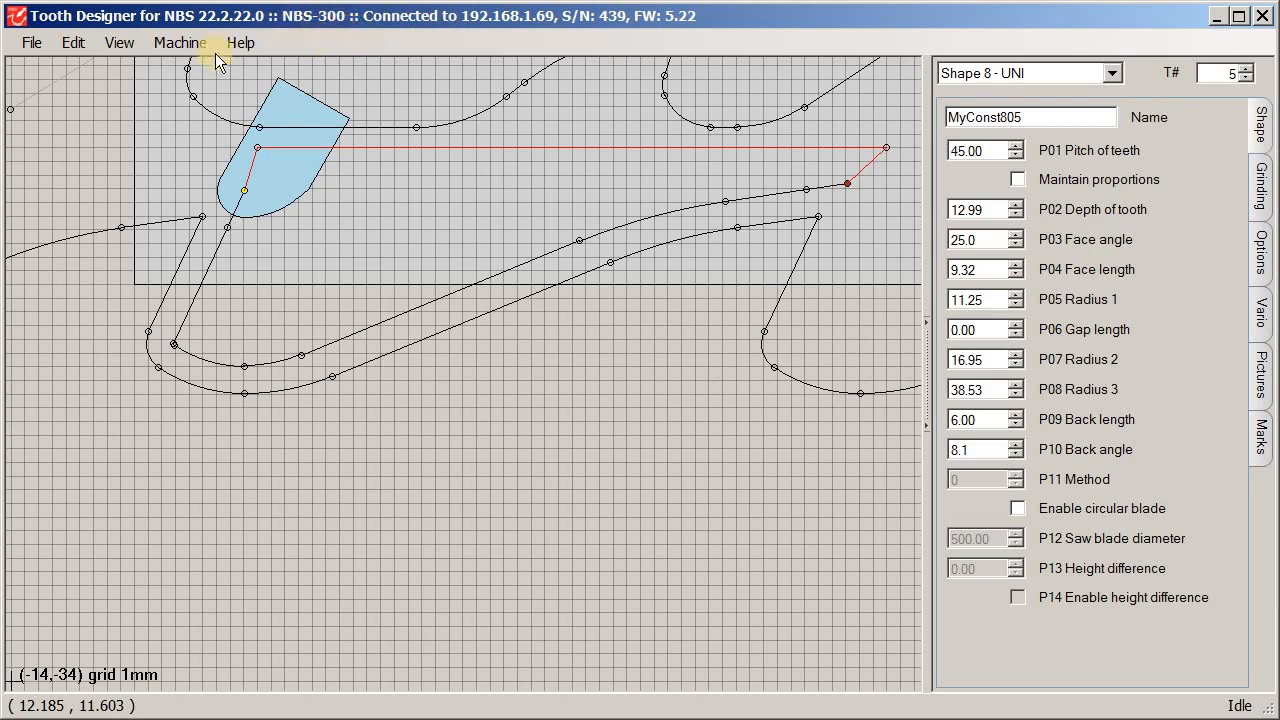
{"action": "left_click", "coordinate": [34, 43]}
{"action": "mouse_move", "coordinate": [45, 66]}
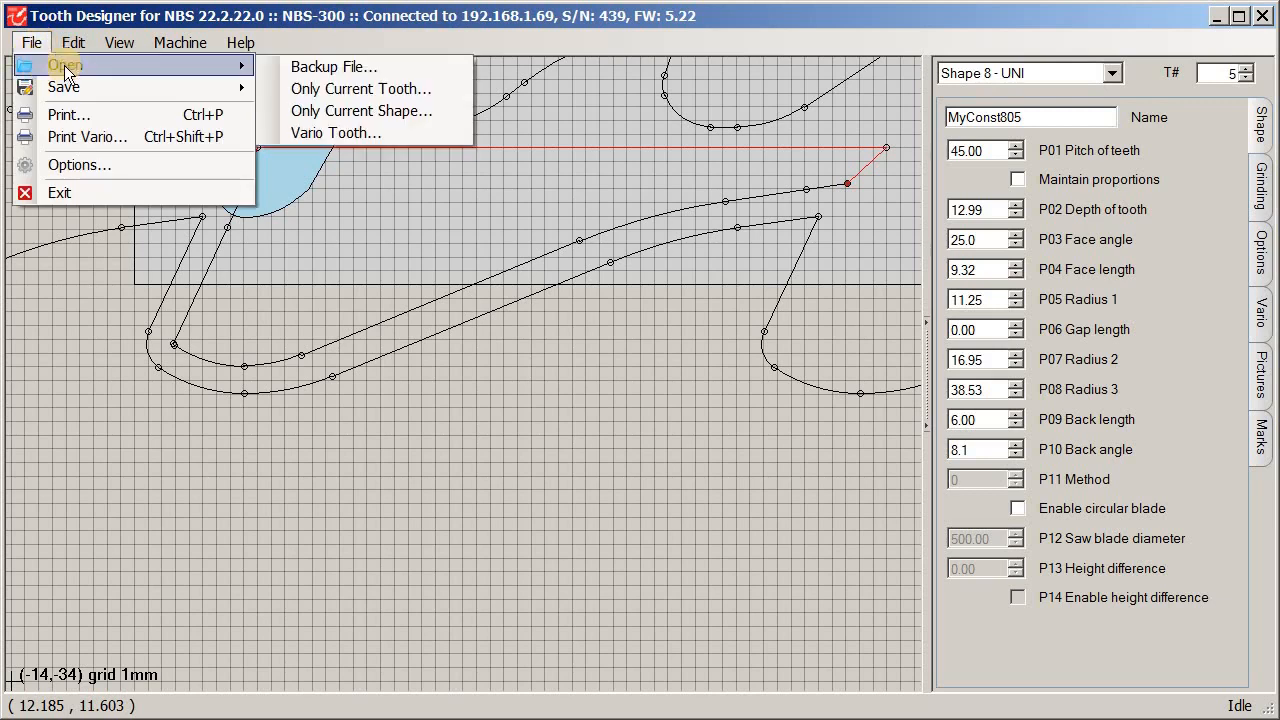
{"action": "left_click", "coordinate": [338, 130]}
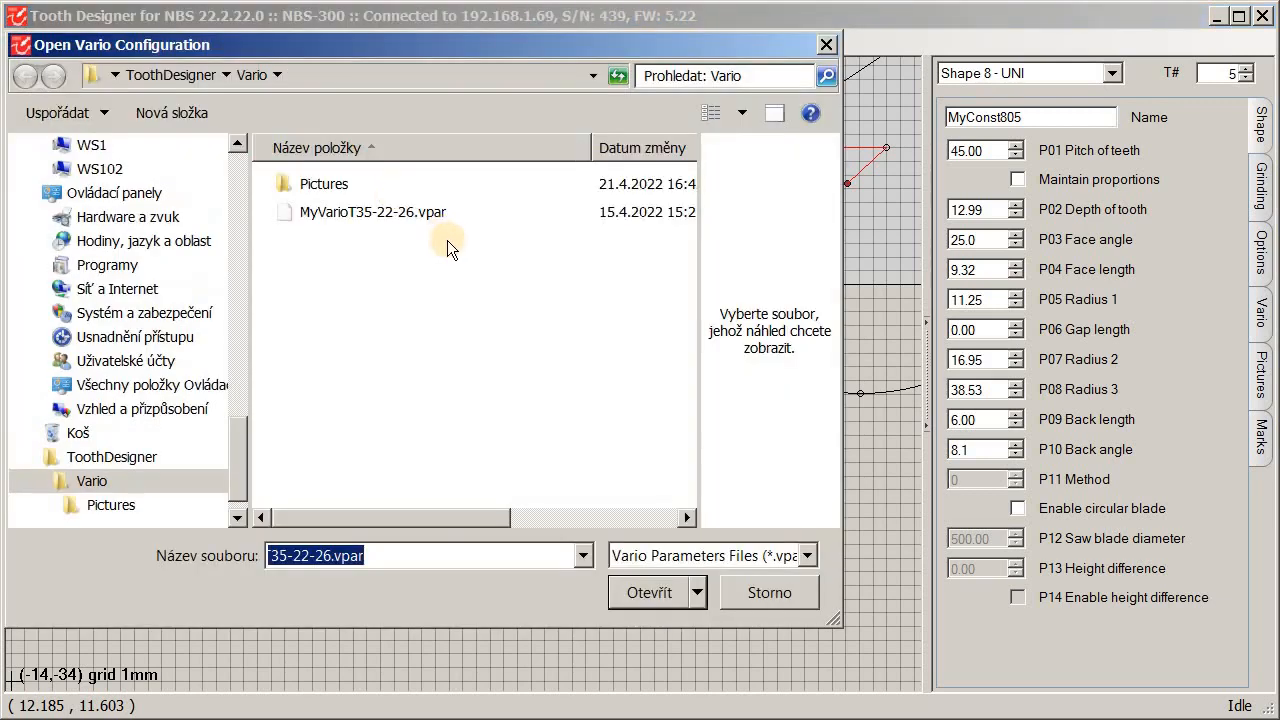
{"action": "left_click", "coordinate": [373, 213]}
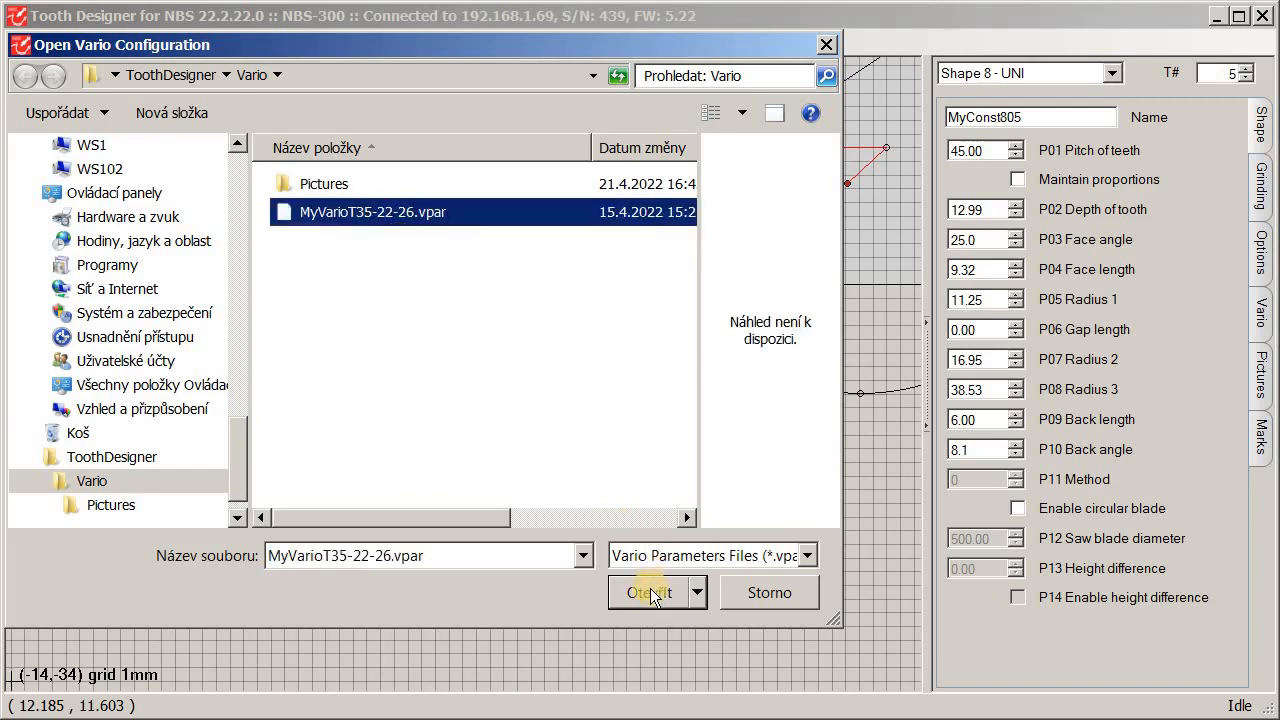
{"action": "left_click", "coordinate": [649, 592]}
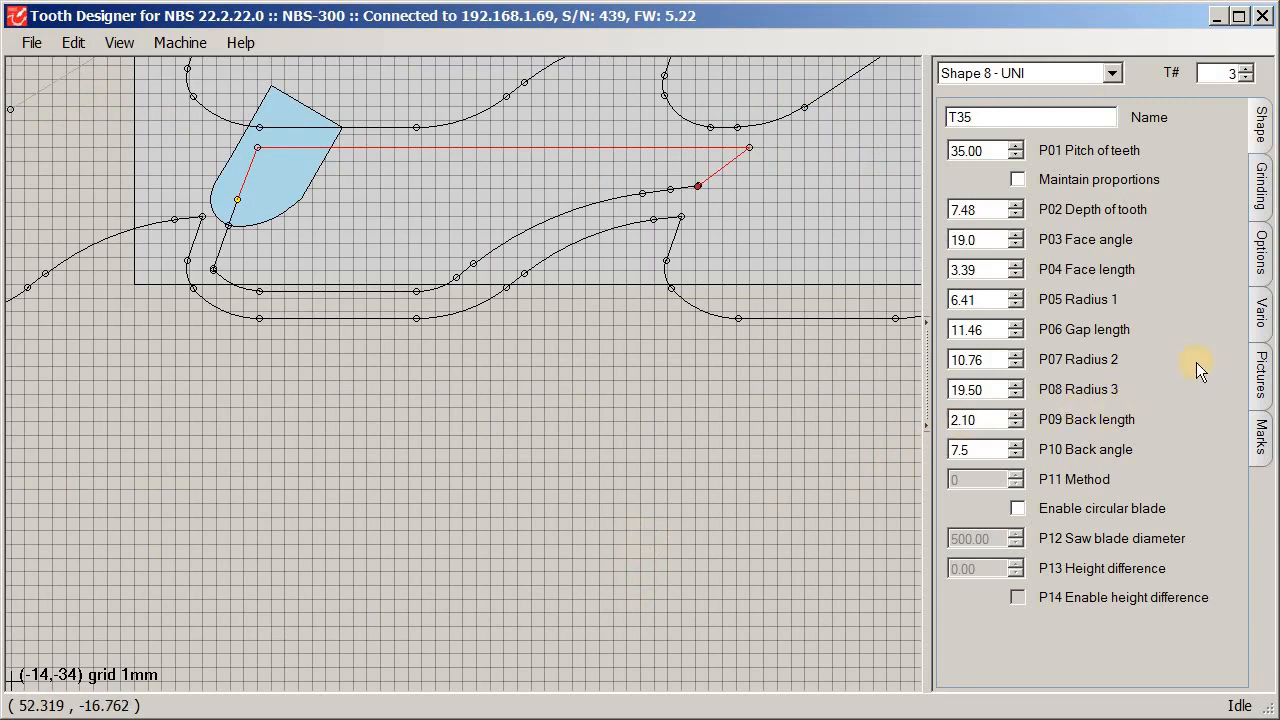
- Display the vario tooth list and go through its teeth T35, T22 and T26
{"action": "left_click", "coordinate": [1253, 320]}
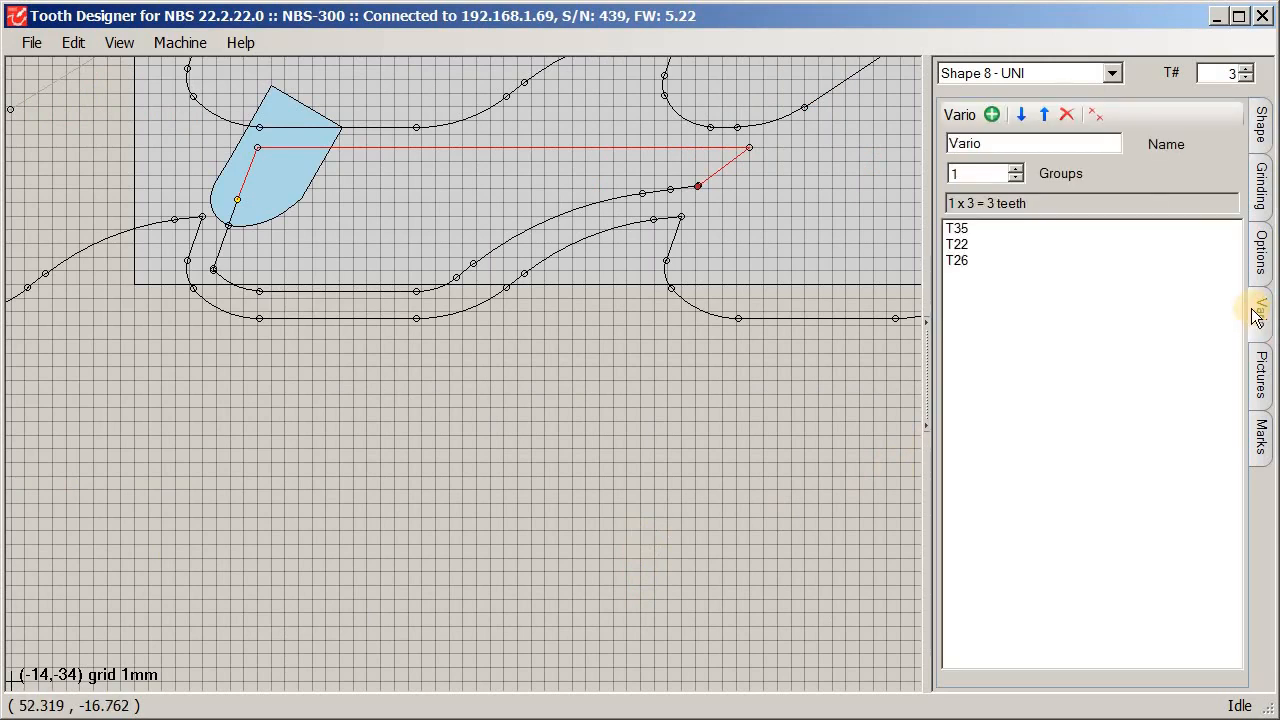
{"action": "left_click", "coordinate": [966, 230]}
{"action": "left_click", "coordinate": [975, 246]}
{"action": "left_click", "coordinate": [970, 260]}
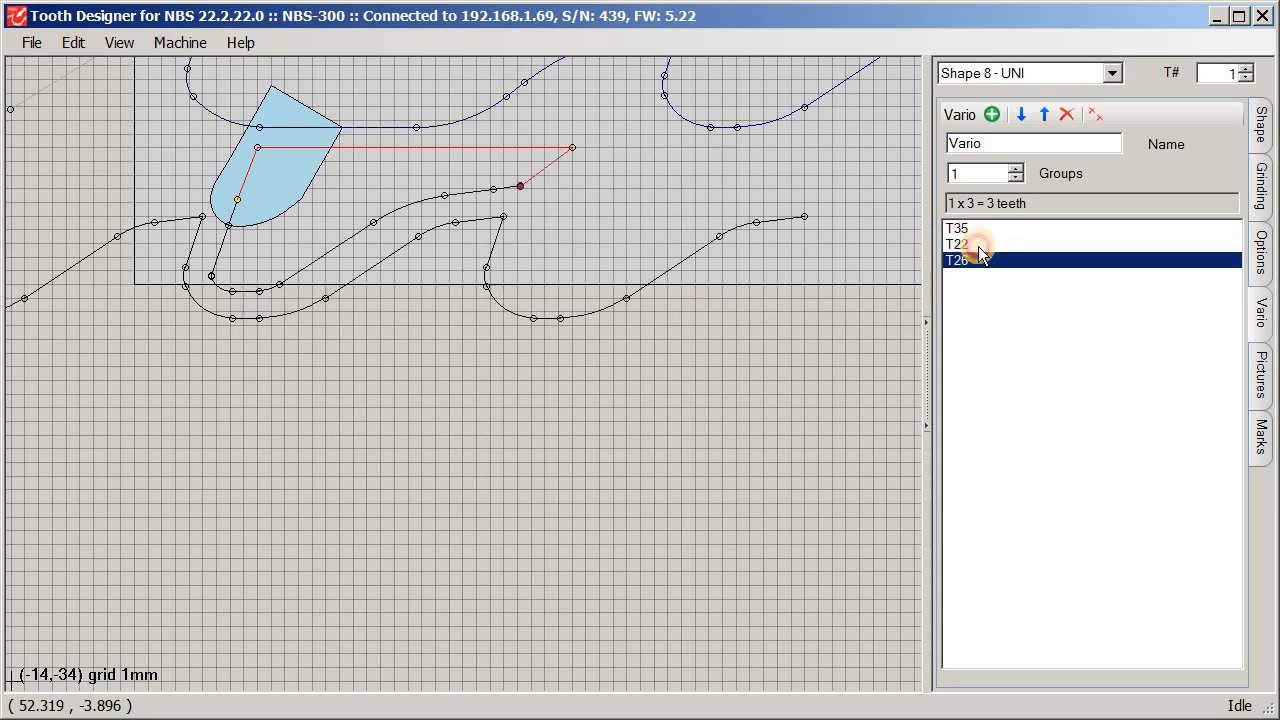
{"action": "left_click", "coordinate": [975, 228]}
- Set the vario's number of groups to 30 and rename the vario MyVario
{"action": "left_click_drag", "start_coordinate": [962, 173], "coordinate": [931, 175]}
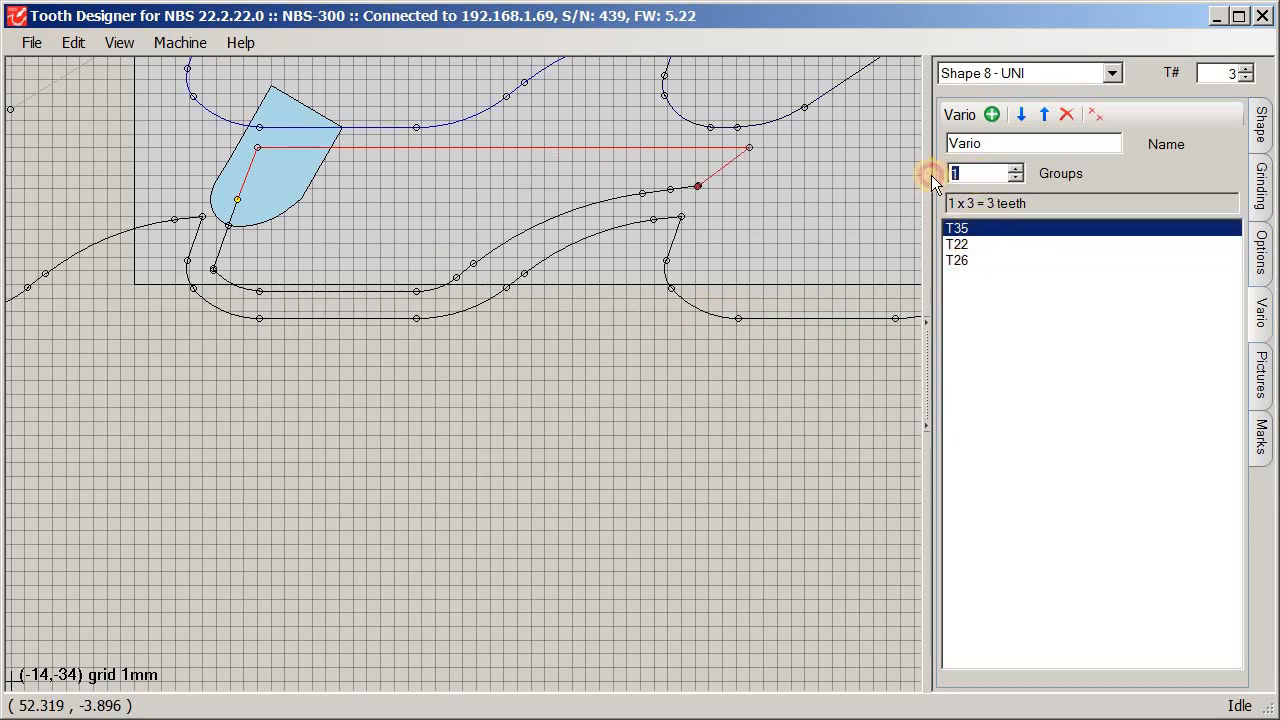
{"action": "type", "text": "30"}
{"action": "left_click", "coordinate": [990, 146]}
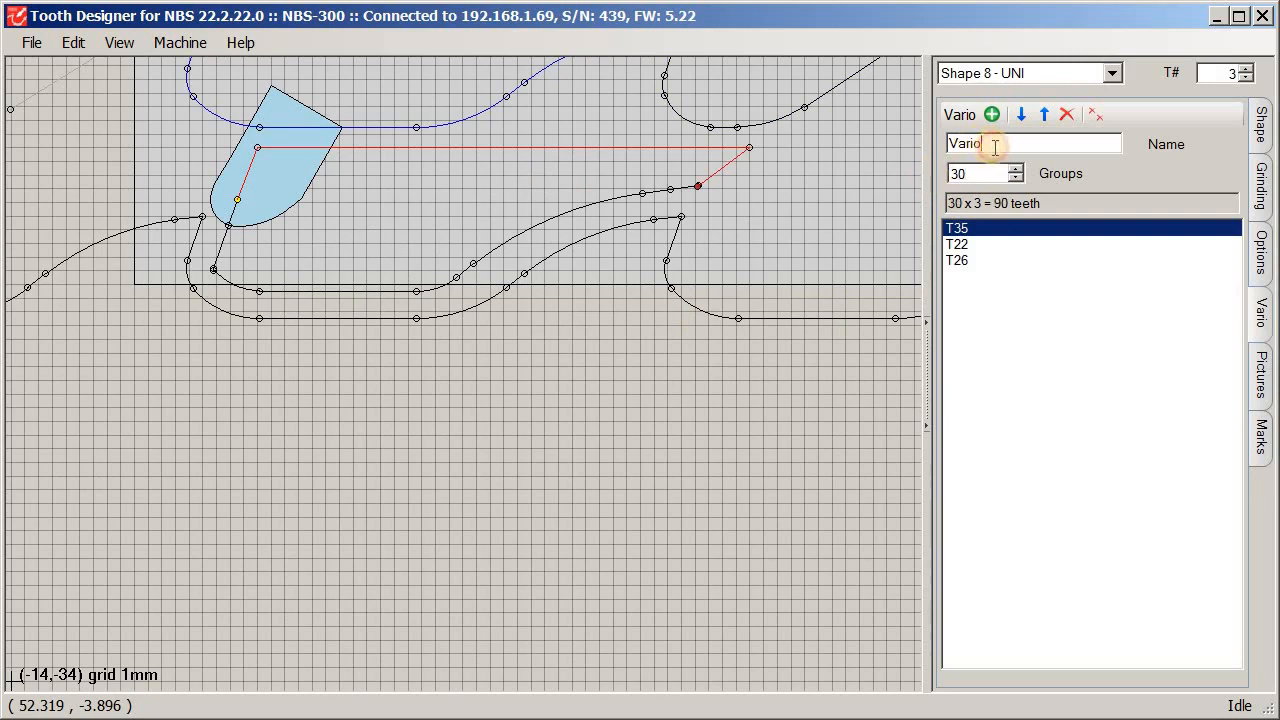
{"action": "left_click_drag", "start_coordinate": [1000, 147], "coordinate": [918, 138]}
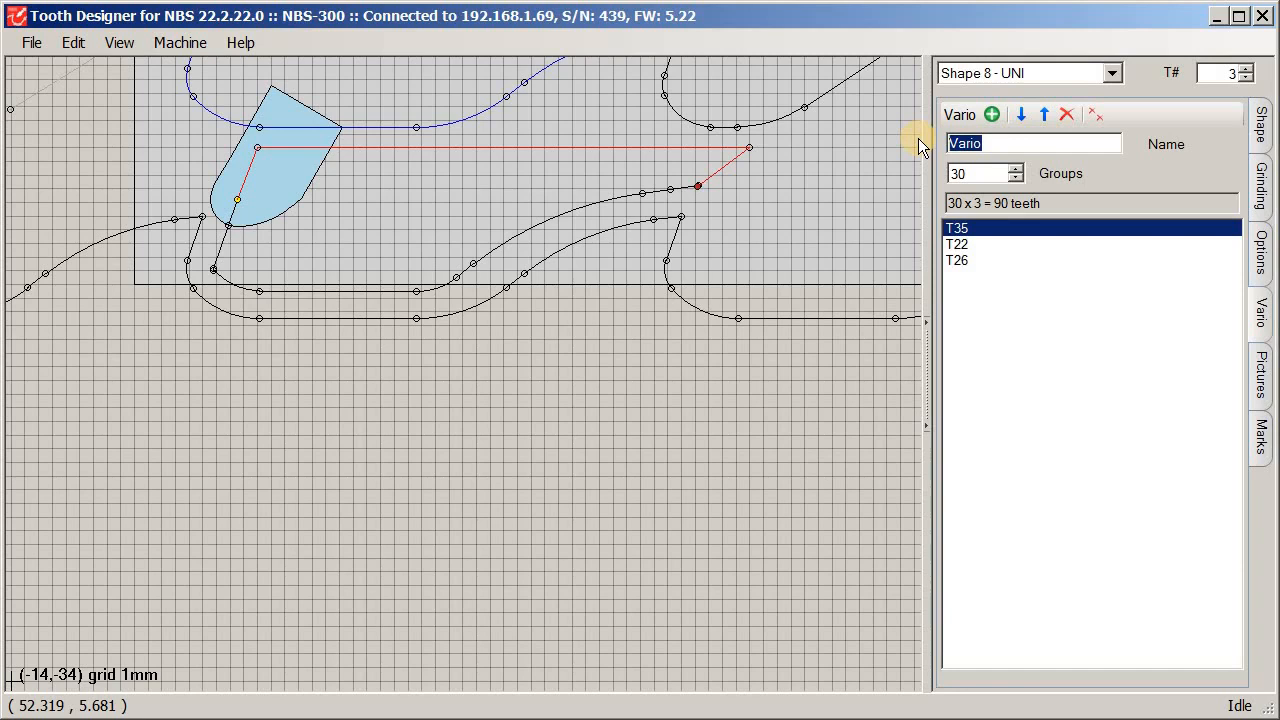
{"action": "type", "text": "MyVa"}
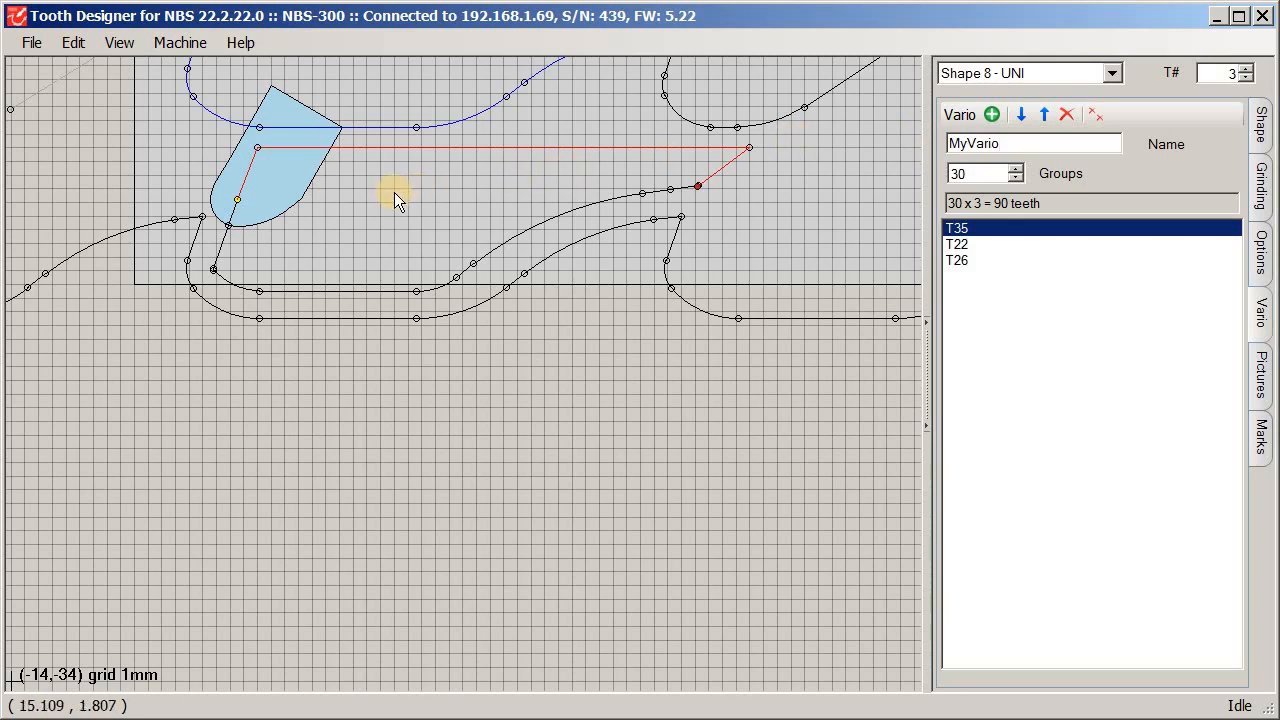
- Fit the drawing view to the parts and highlight each tooth of the vario group in the profile
{"action": "right_click", "coordinate": [341, 198]}
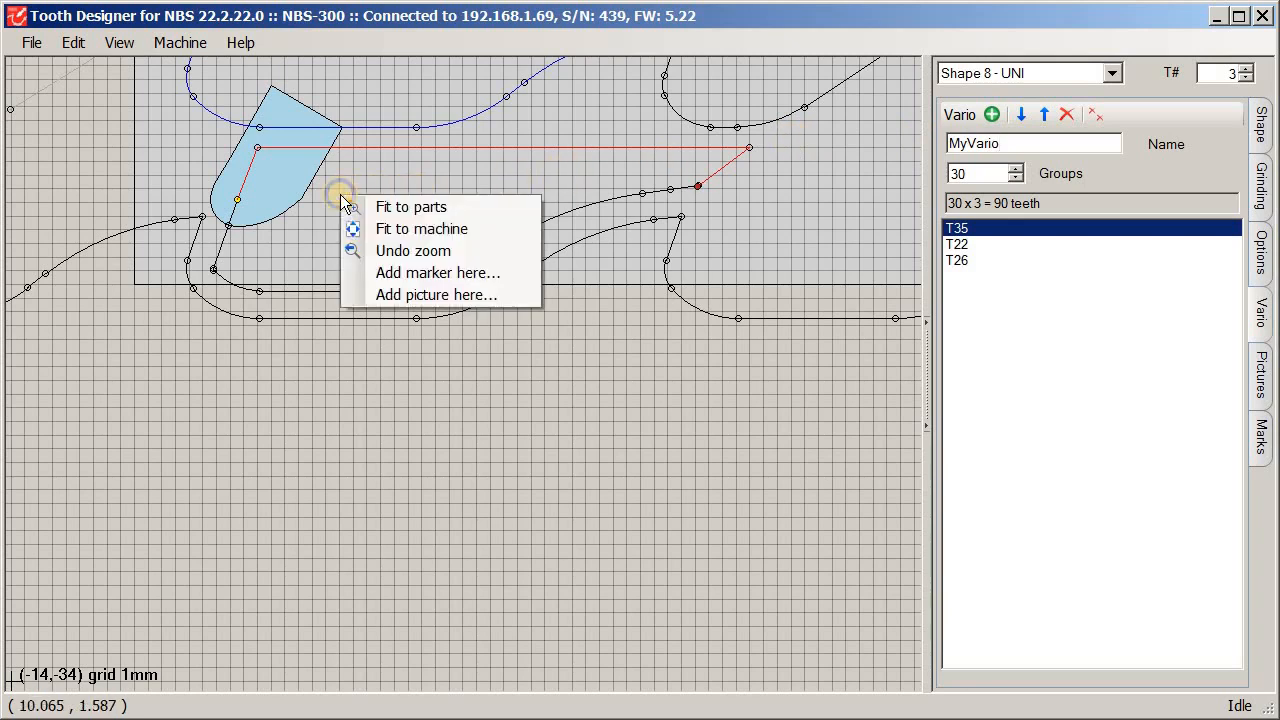
{"action": "left_click", "coordinate": [395, 208]}
{"action": "left_click_drag", "start_coordinate": [192, 273], "coordinate": [704, 400]}
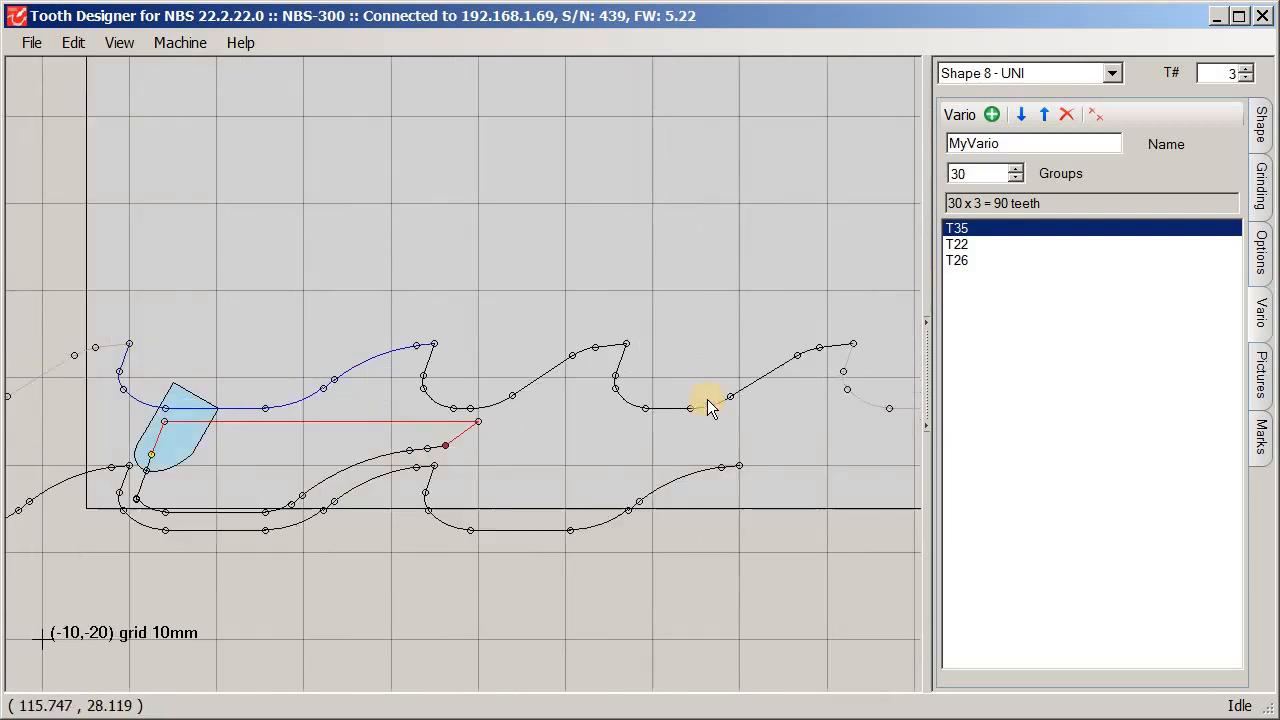
{"action": "left_click", "coordinate": [972, 244]}
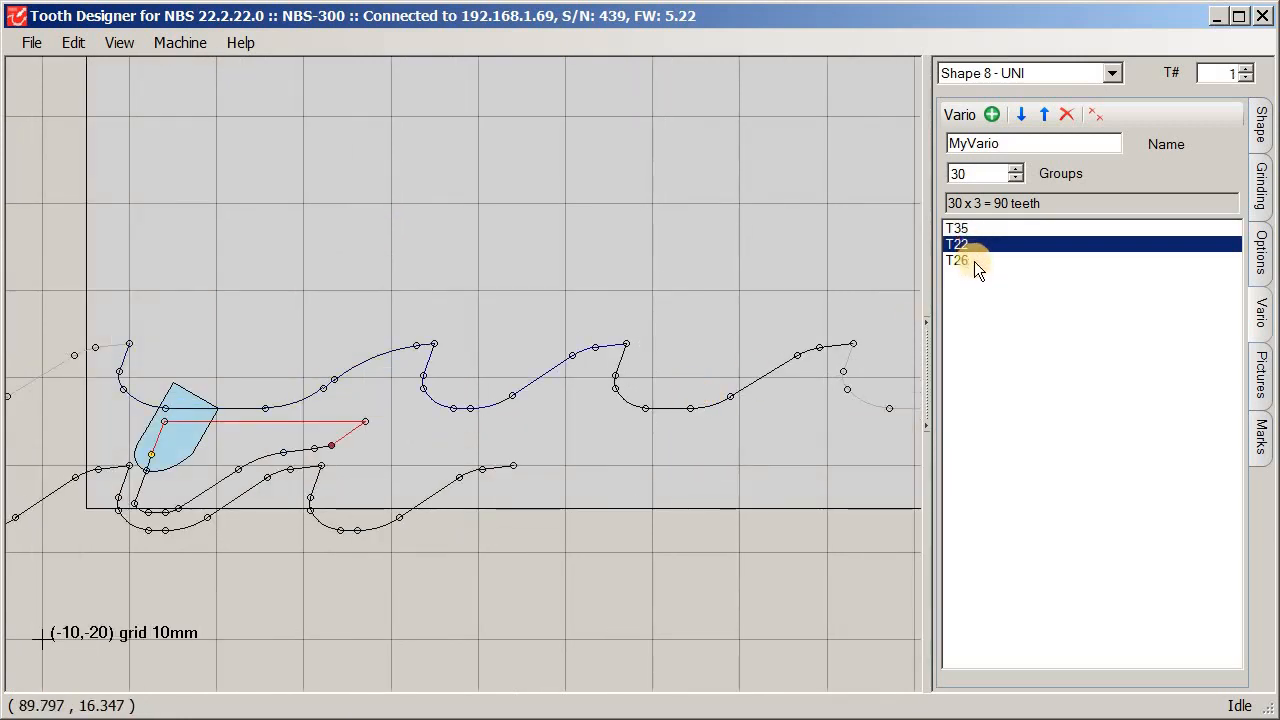
{"action": "left_click", "coordinate": [974, 261]}
{"action": "left_click", "coordinate": [965, 229]}
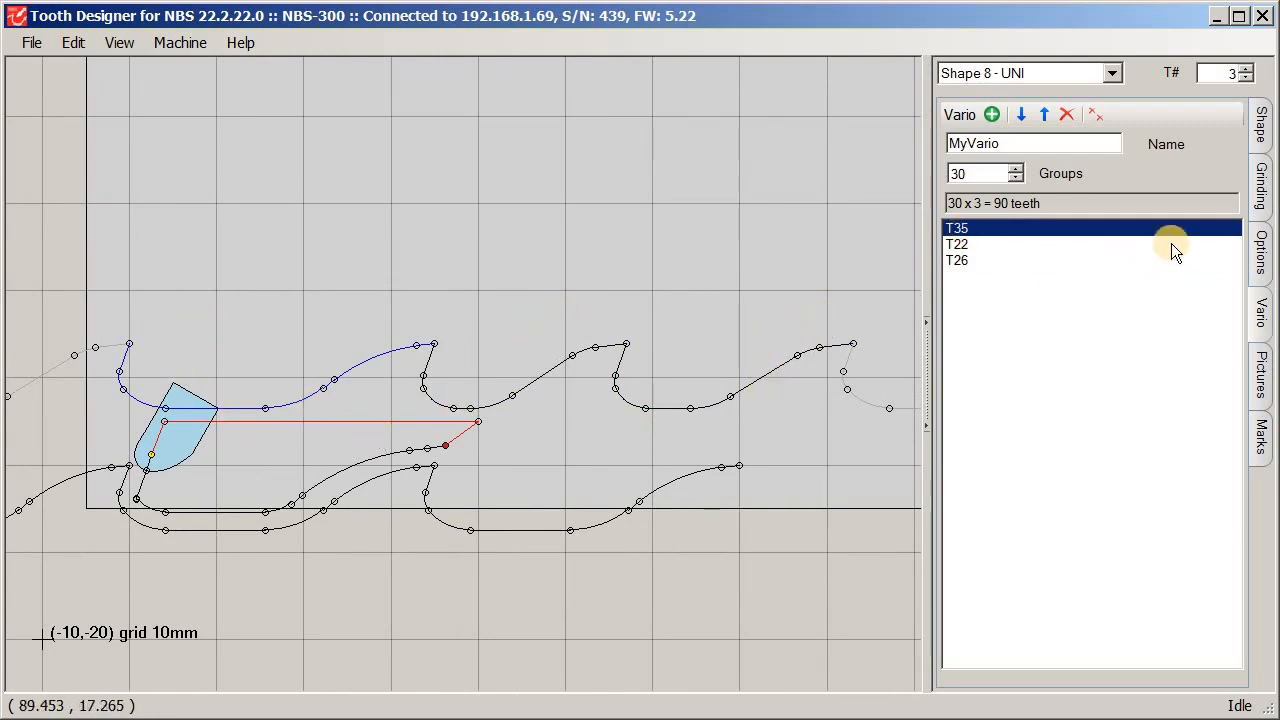
- Compare the grinding parameters of Shape 8 teeth 3, 2 and 1
{"action": "left_click", "coordinate": [1262, 190]}
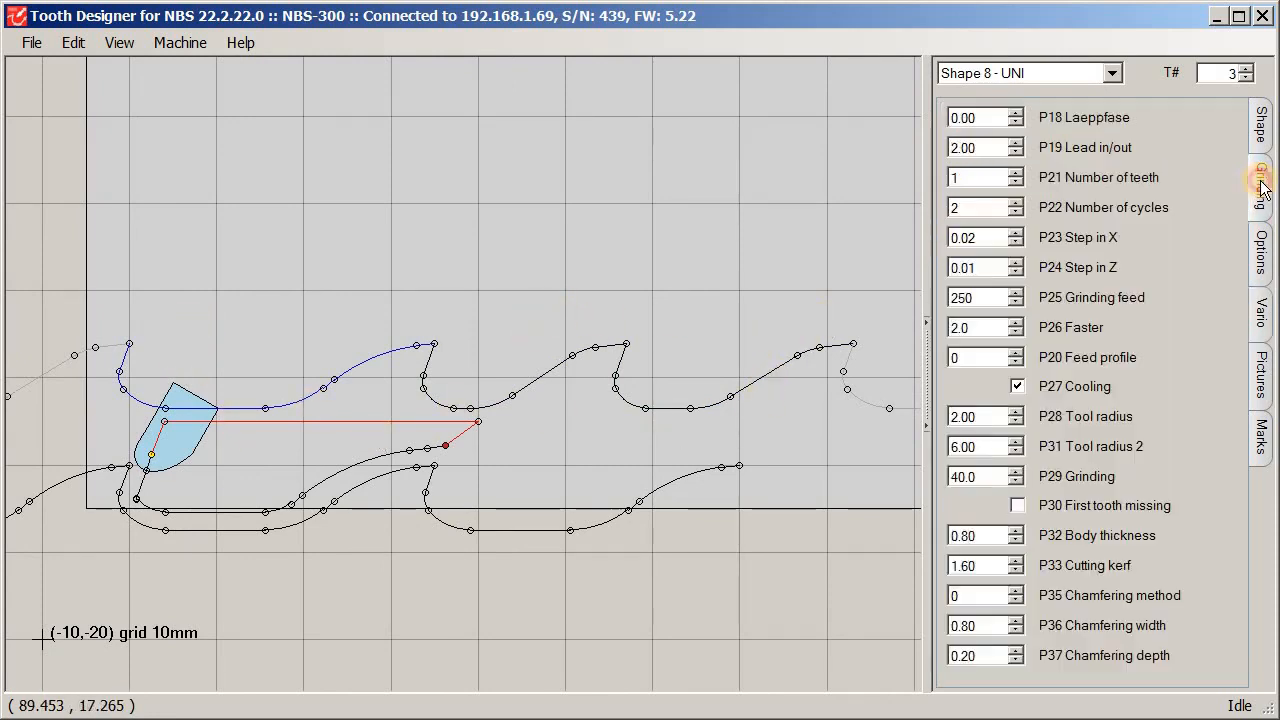
{"action": "left_click", "coordinate": [1245, 78]}
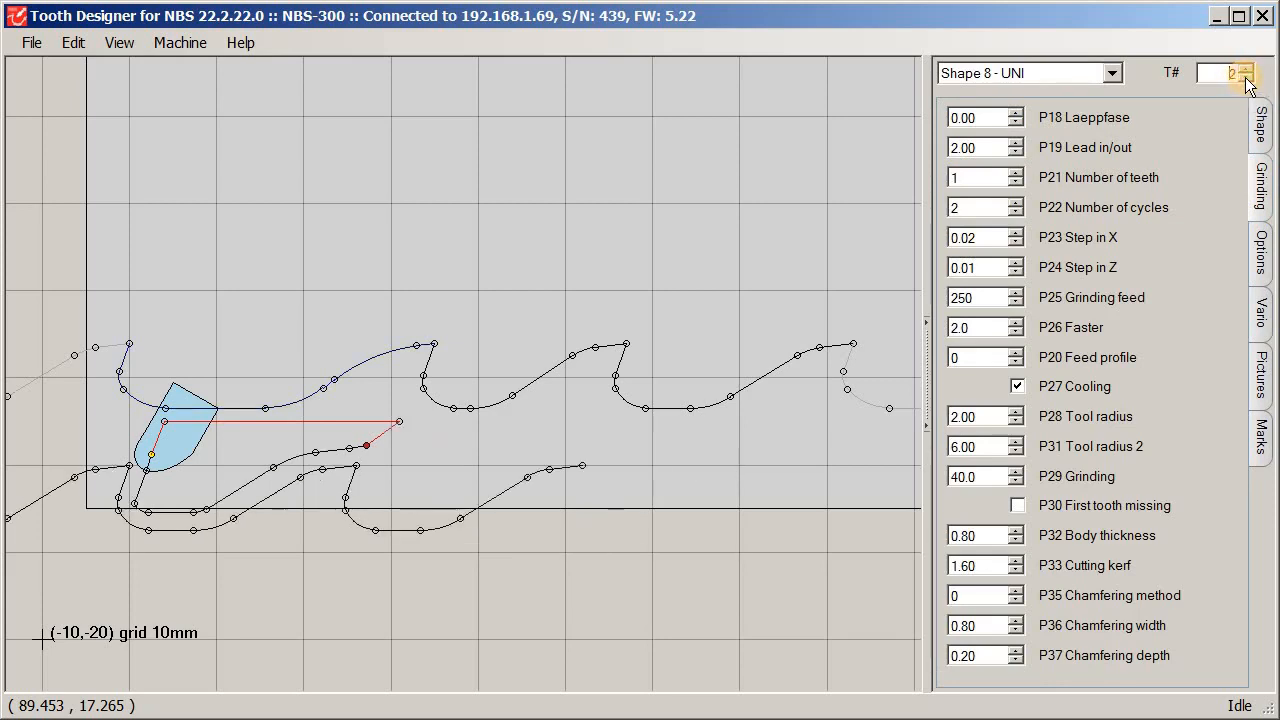
{"action": "left_click", "coordinate": [1245, 78]}
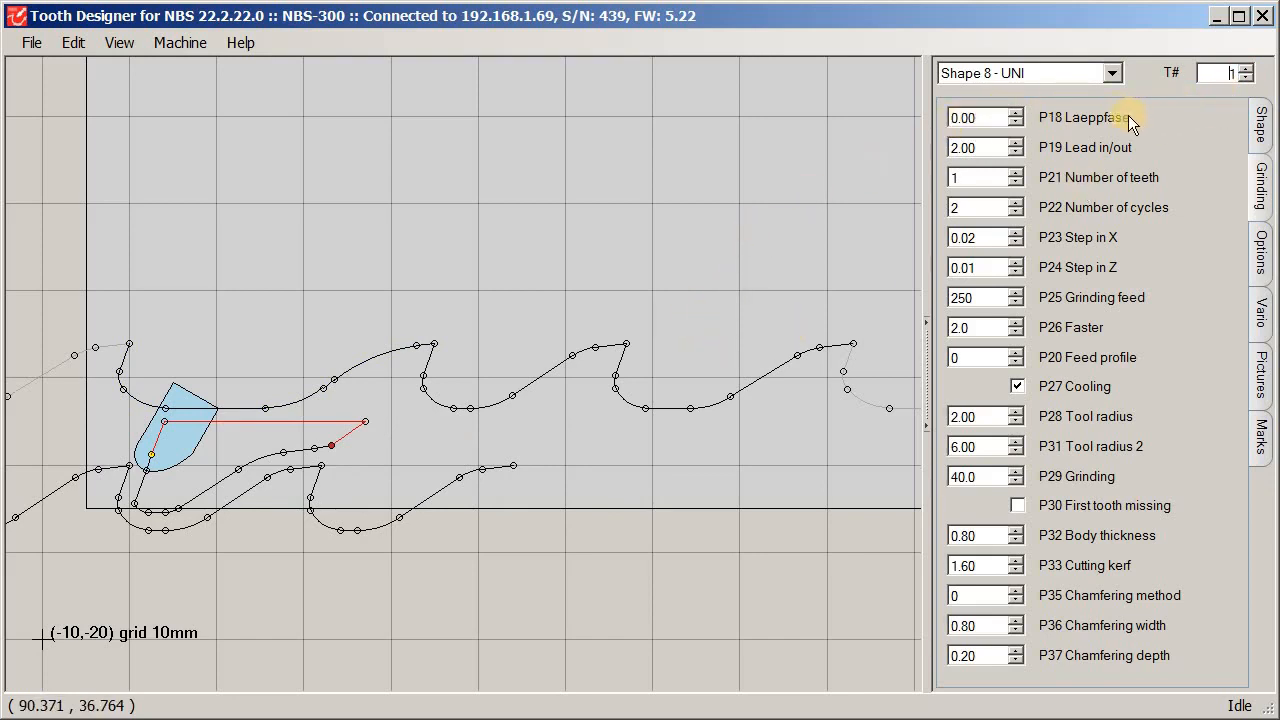
{"action": "mouse_move", "coordinate": [1121, 118]}
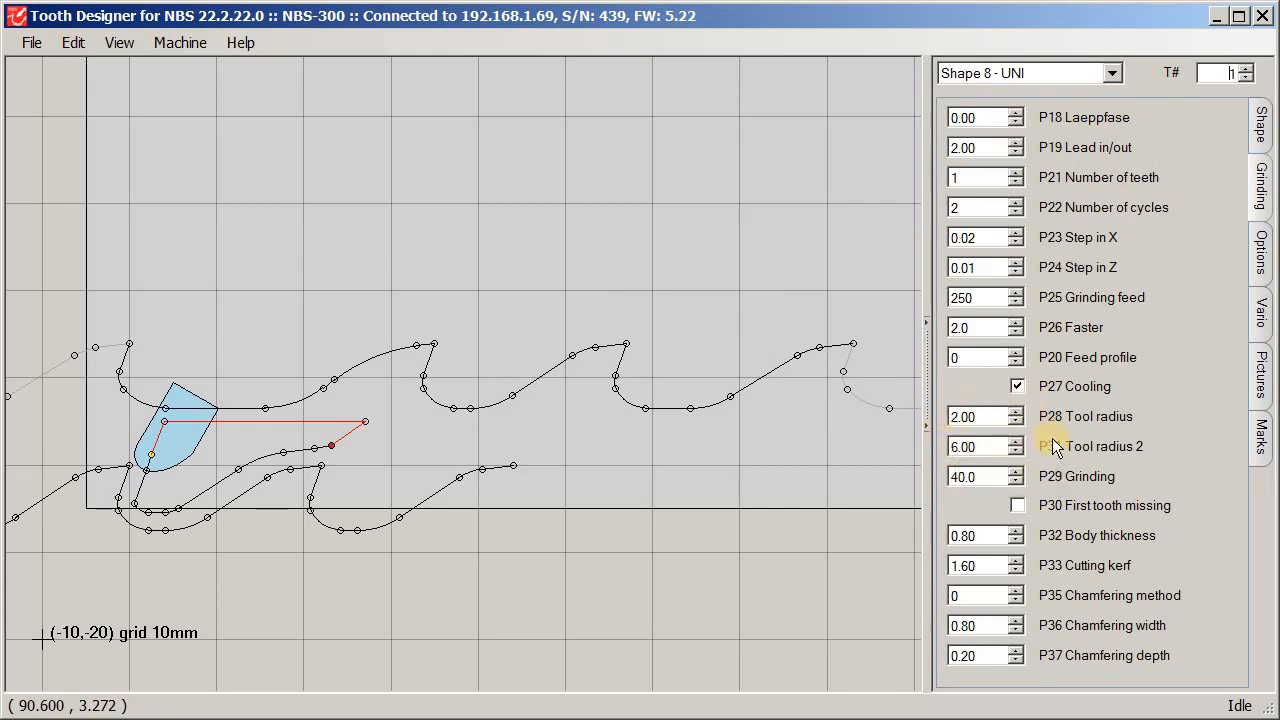
{"action": "left_click", "coordinate": [1245, 69]}
{"action": "left_click", "coordinate": [1245, 69]}
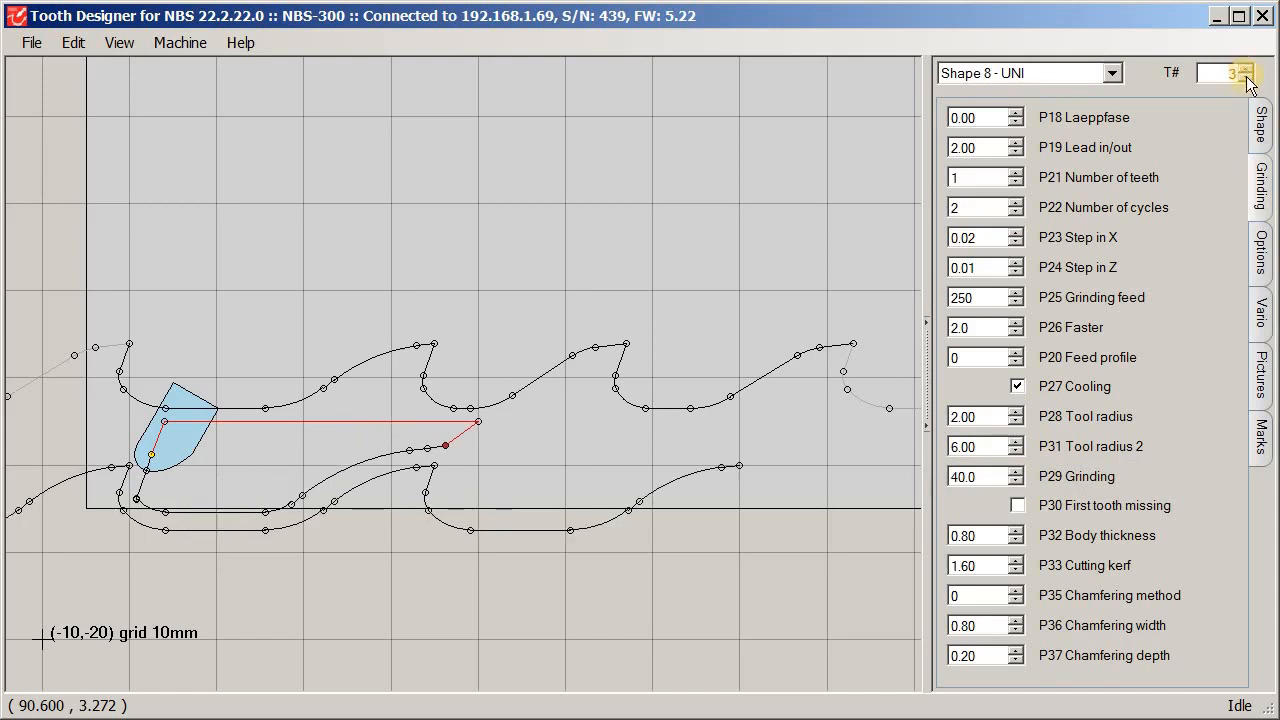
{"action": "left_click", "coordinate": [1245, 70]}
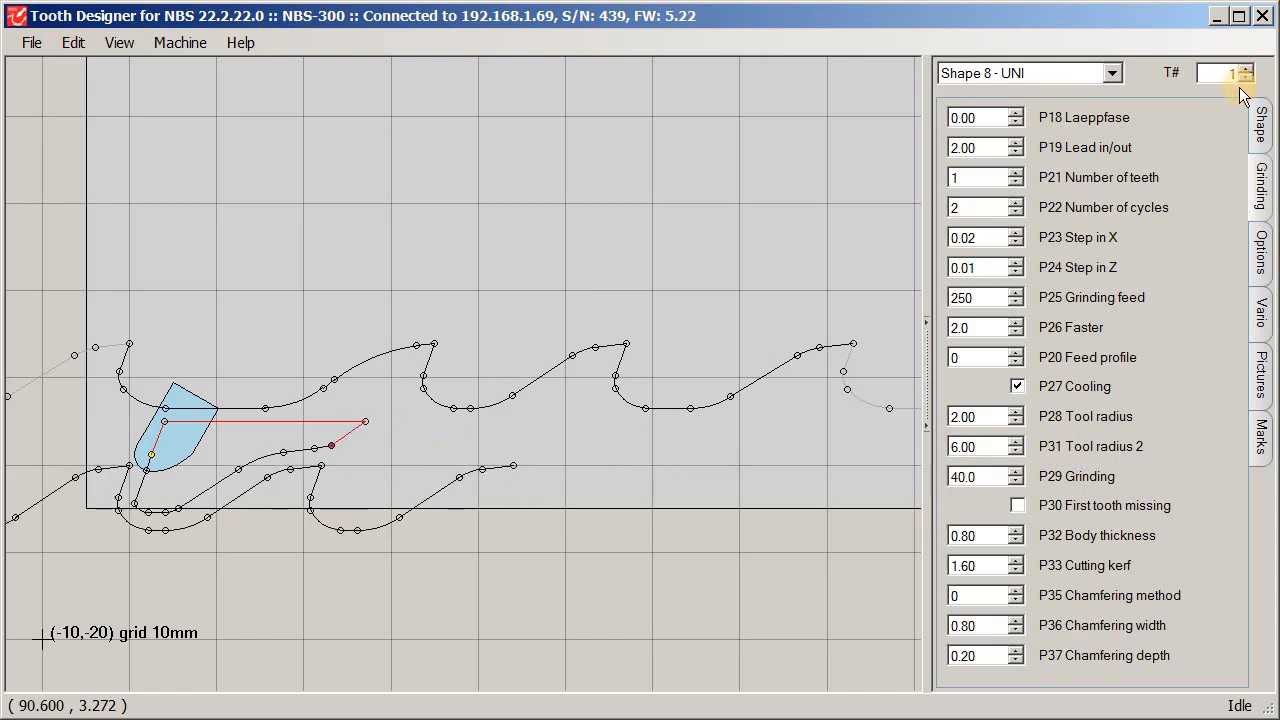
{"action": "left_click", "coordinate": [1248, 70]}
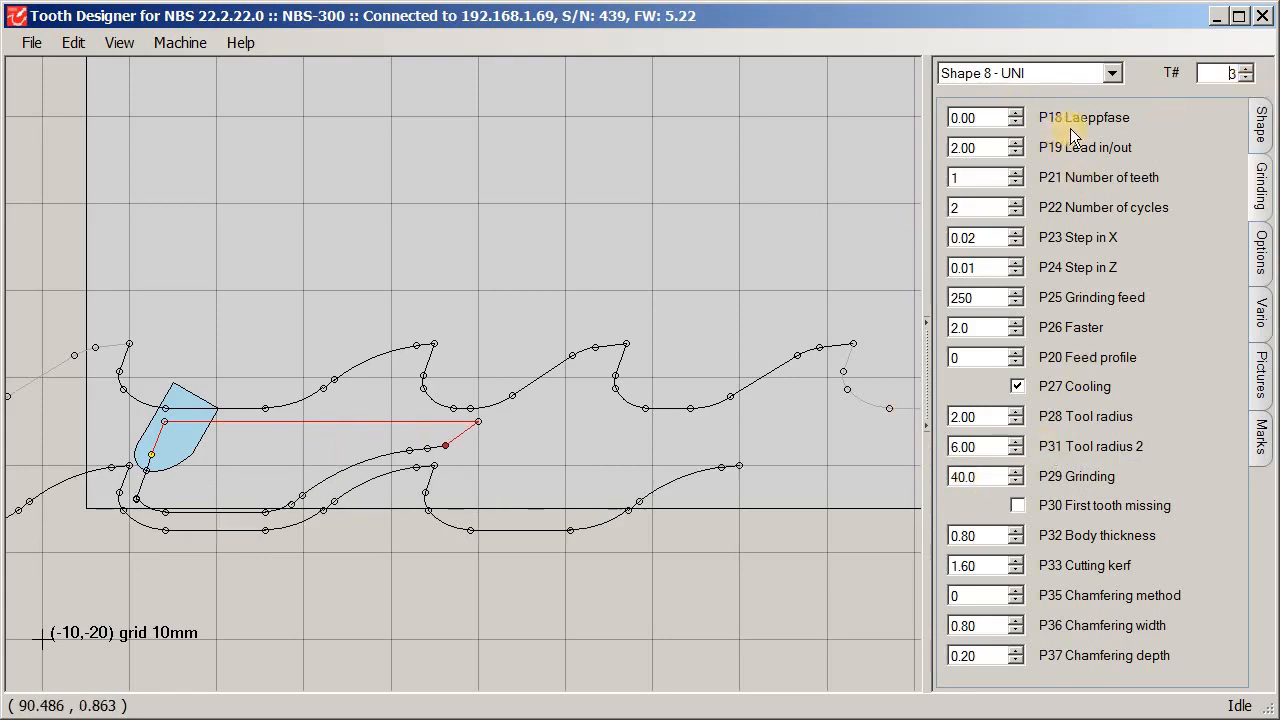
{"action": "left_click", "coordinate": [1246, 78]}
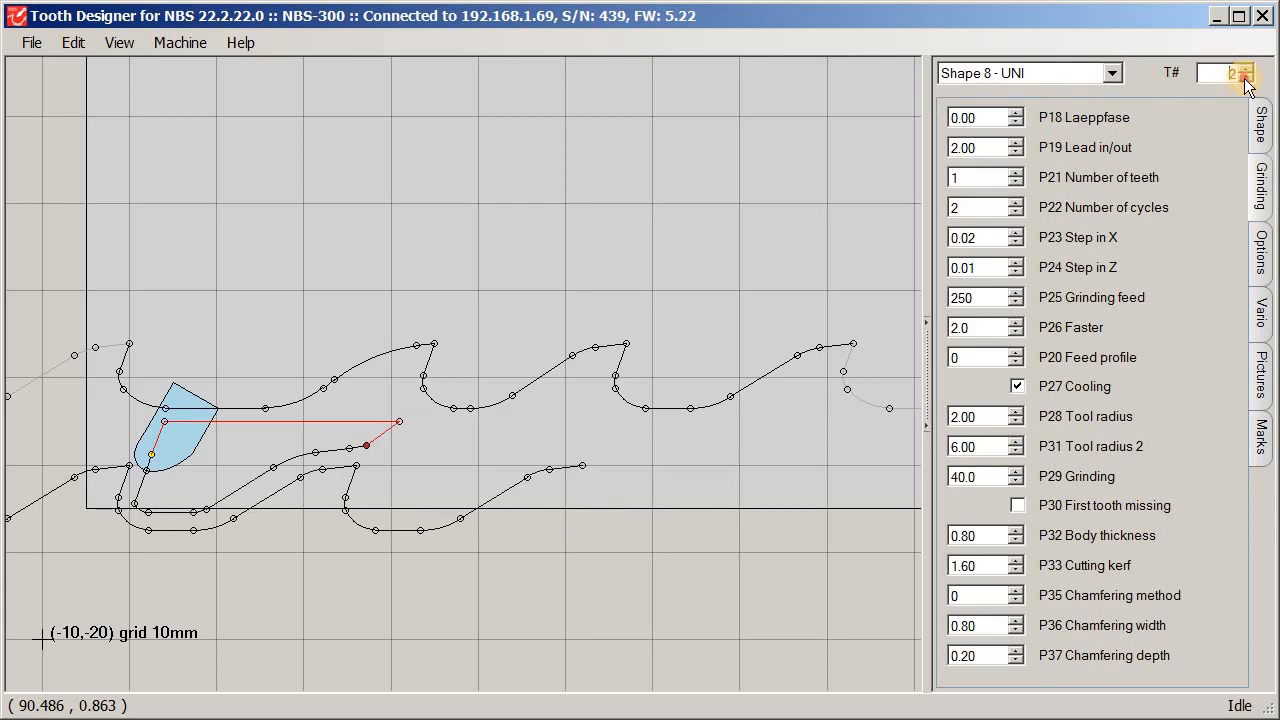
{"action": "left_click", "coordinate": [1246, 78]}
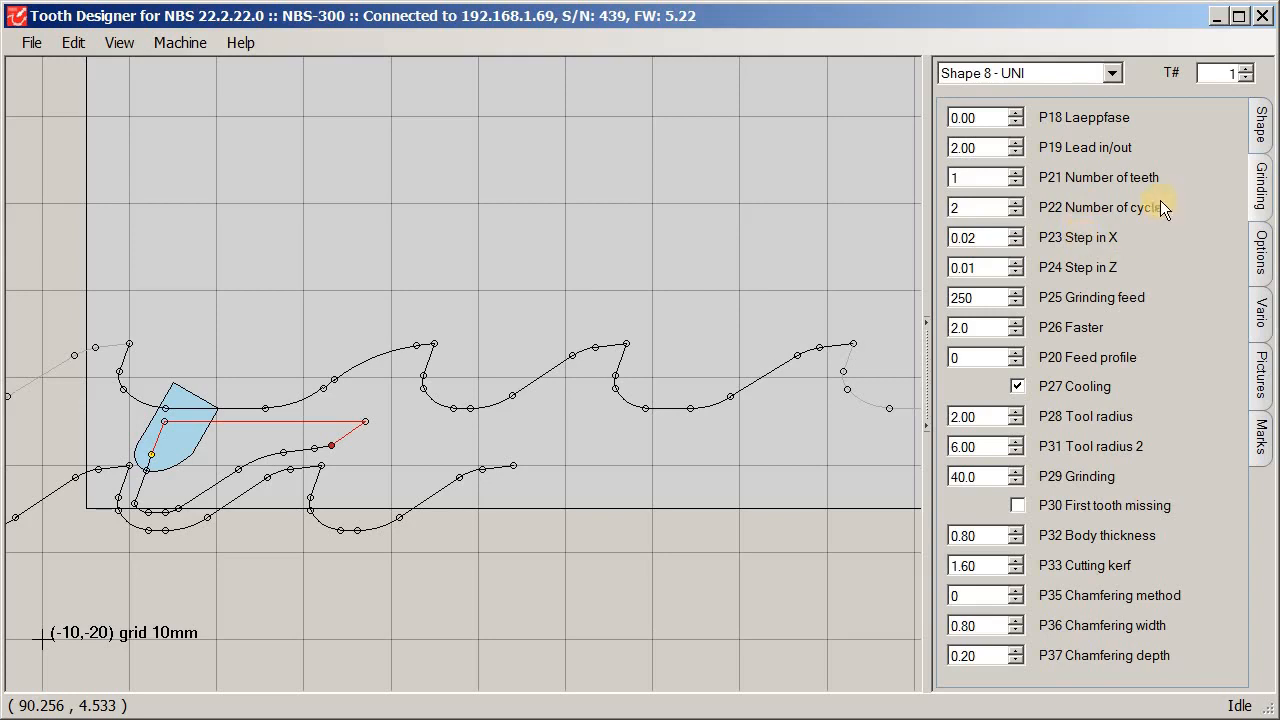
- Go back to the vario list, then look through the program library on the machine's control panel for existing vario programs
{"action": "left_click", "coordinate": [1260, 315]}
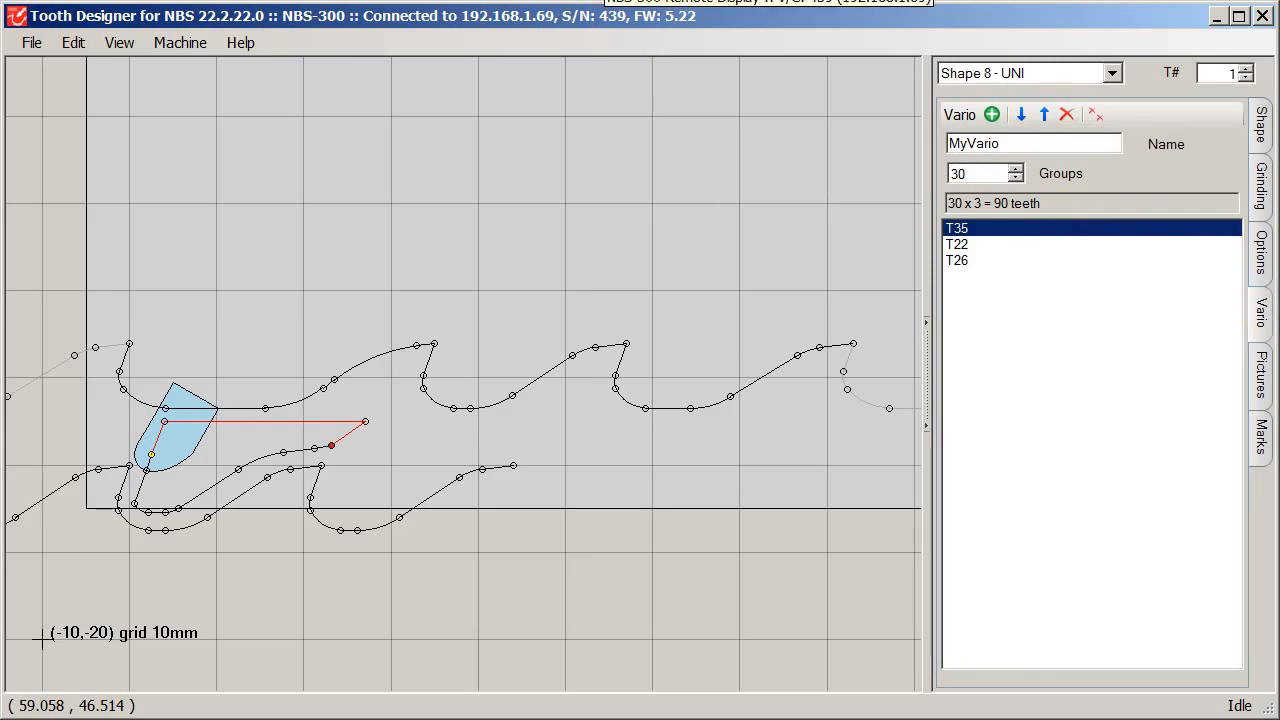
{"action": "key", "text": "alt+Tab"}
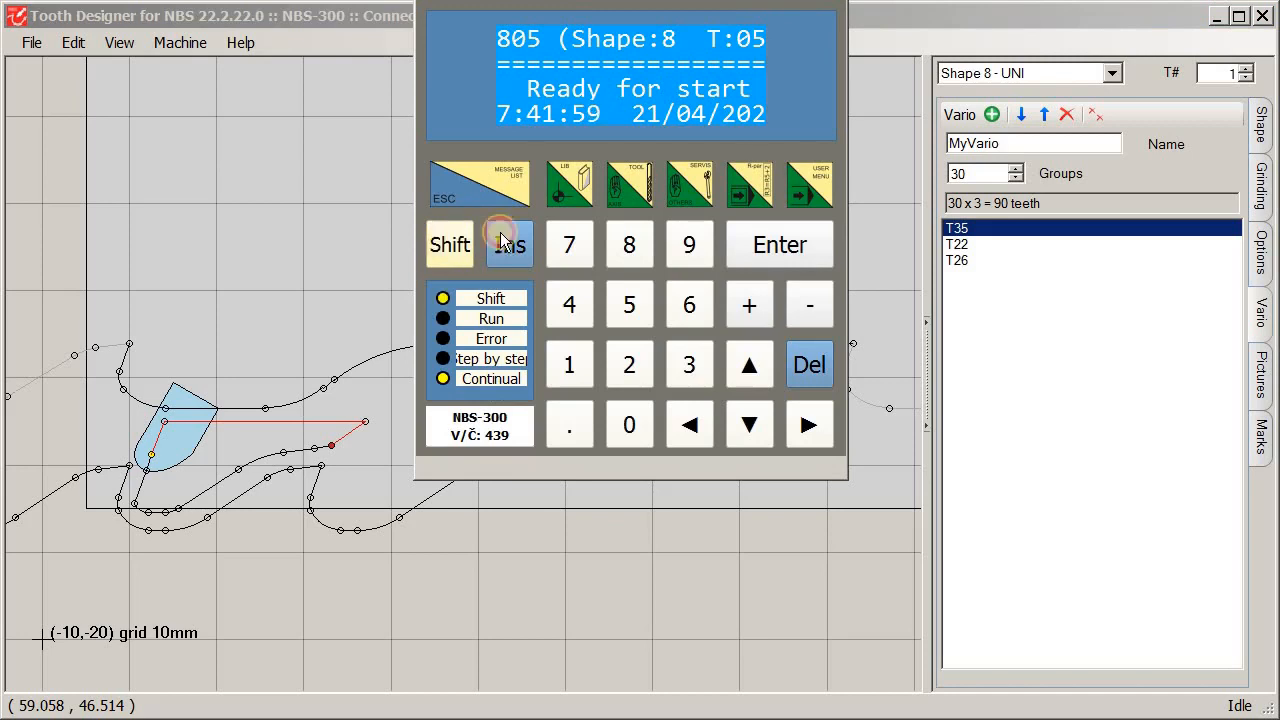
{"action": "left_click", "coordinate": [578, 188]}
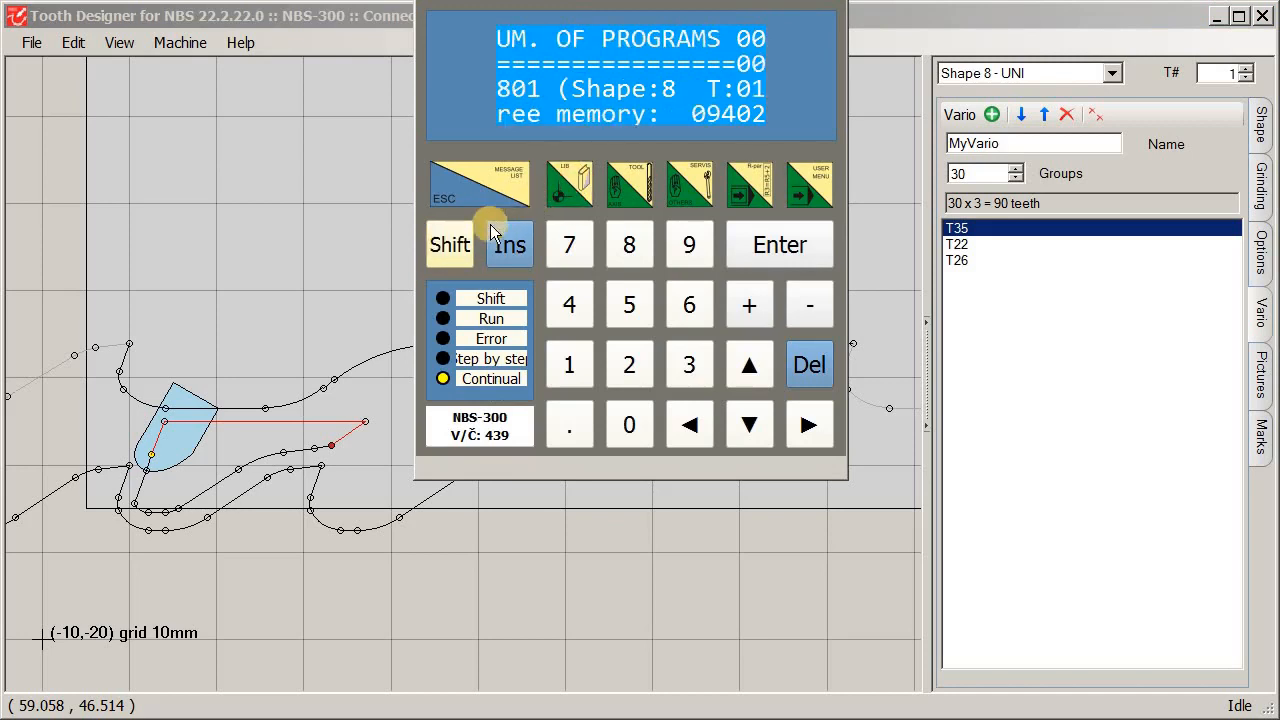
{"action": "left_click", "coordinate": [749, 425]}
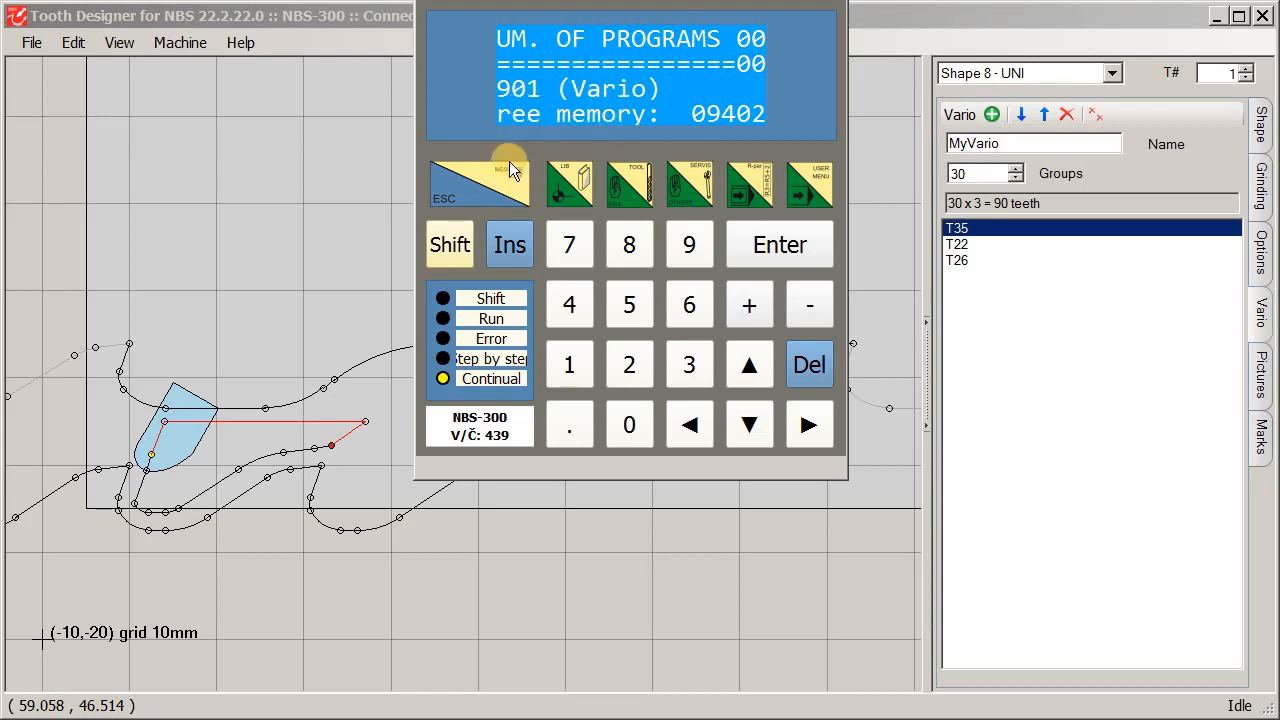
- Leave the machine's program library and enable external commands on its control panel
{"action": "left_click", "coordinate": [481, 215]}
{"action": "left_click", "coordinate": [455, 247]}
{"action": "left_click", "coordinate": [509, 247]}
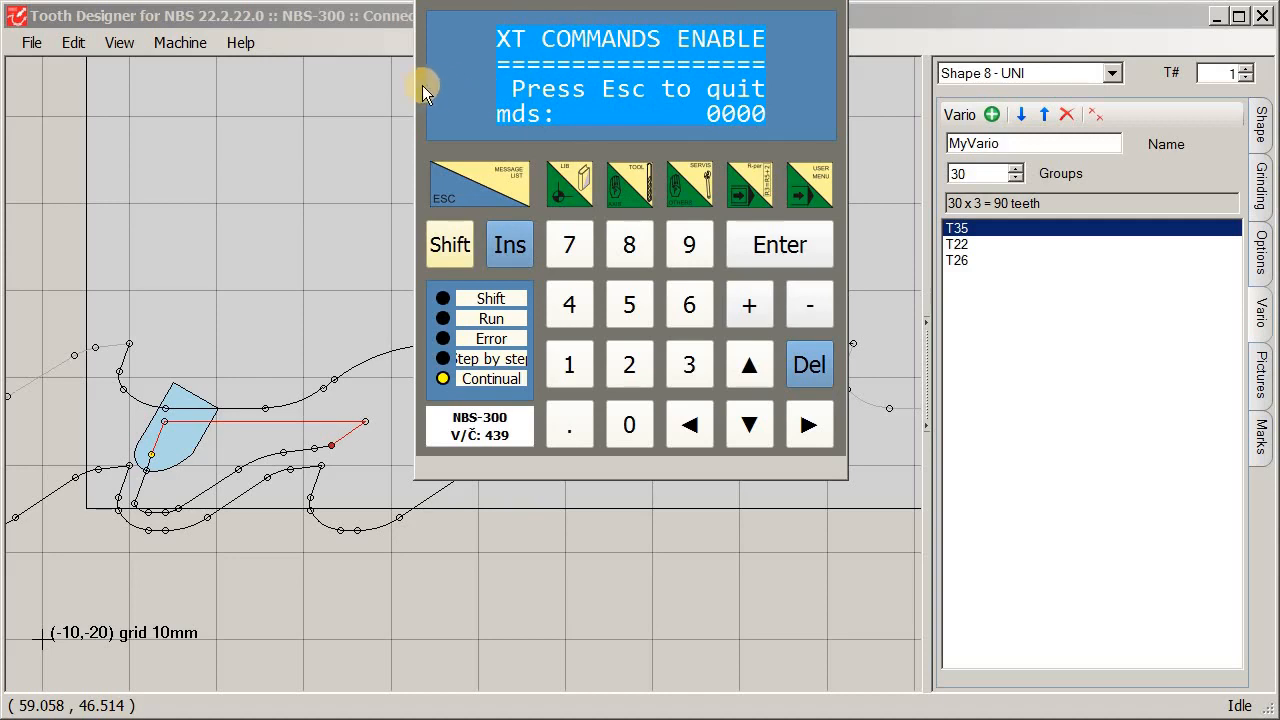
- Send the vario tooth CNC from Tooth Designer to the machine as program 902 and quit external command mode on its panel
{"action": "left_click", "coordinate": [320, 19]}
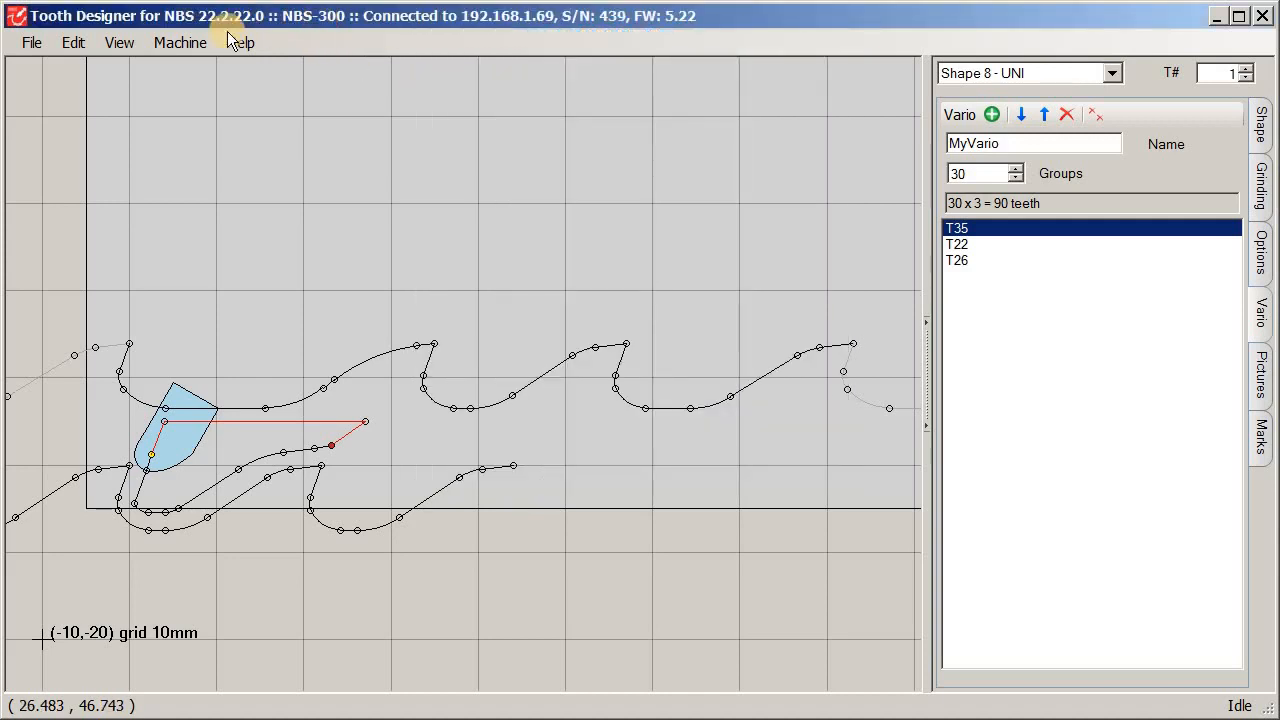
{"action": "left_click", "coordinate": [190, 43]}
{"action": "mouse_move", "coordinate": [212, 110]}
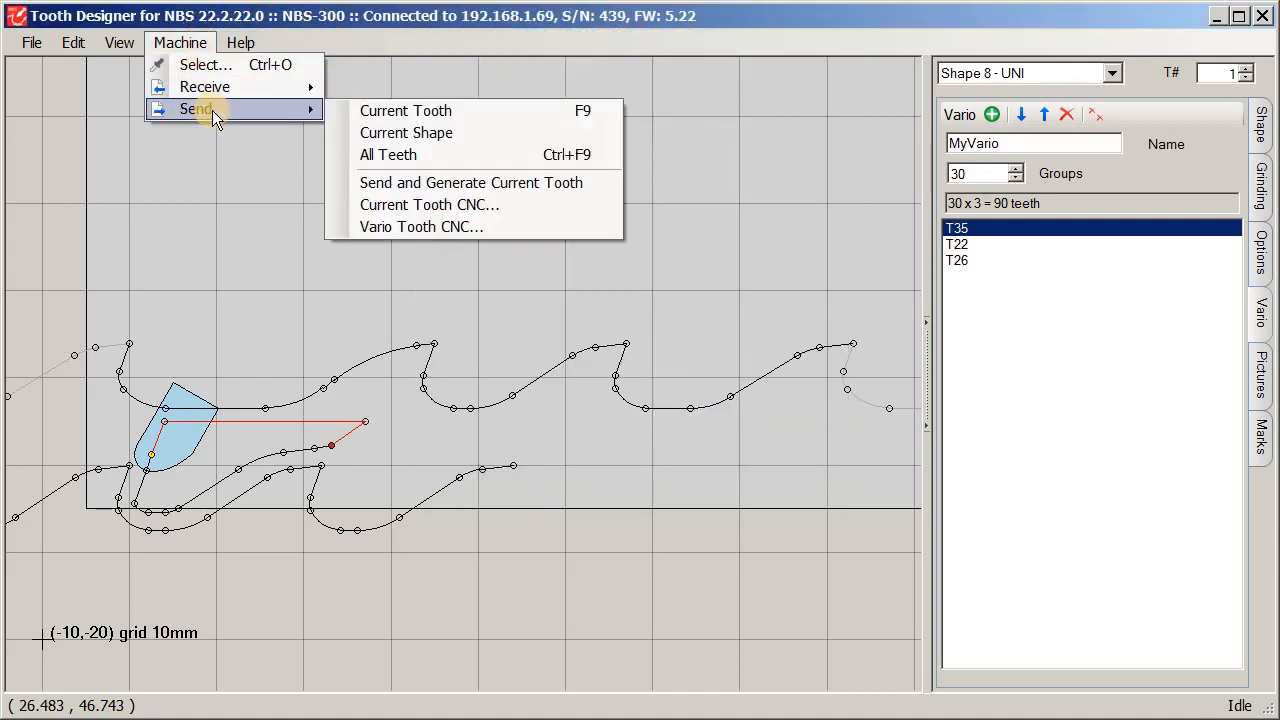
{"action": "left_click", "coordinate": [507, 227]}
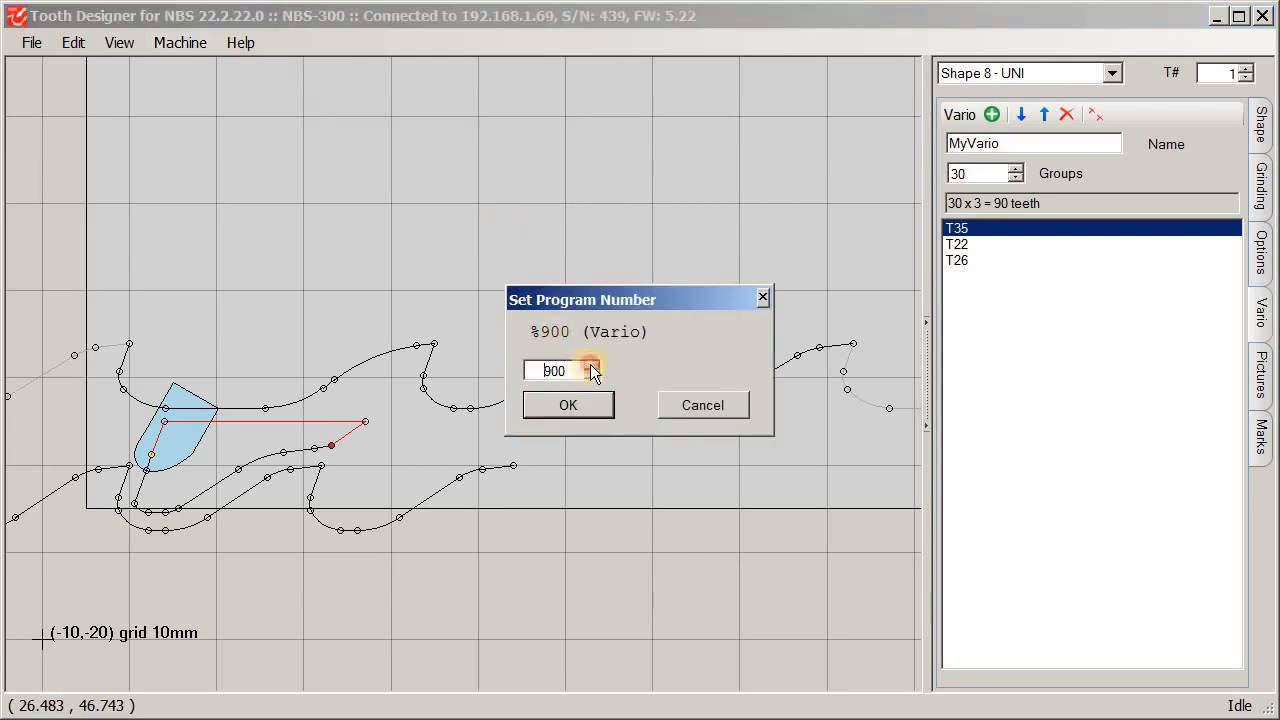
{"action": "left_click", "coordinate": [568, 403]}
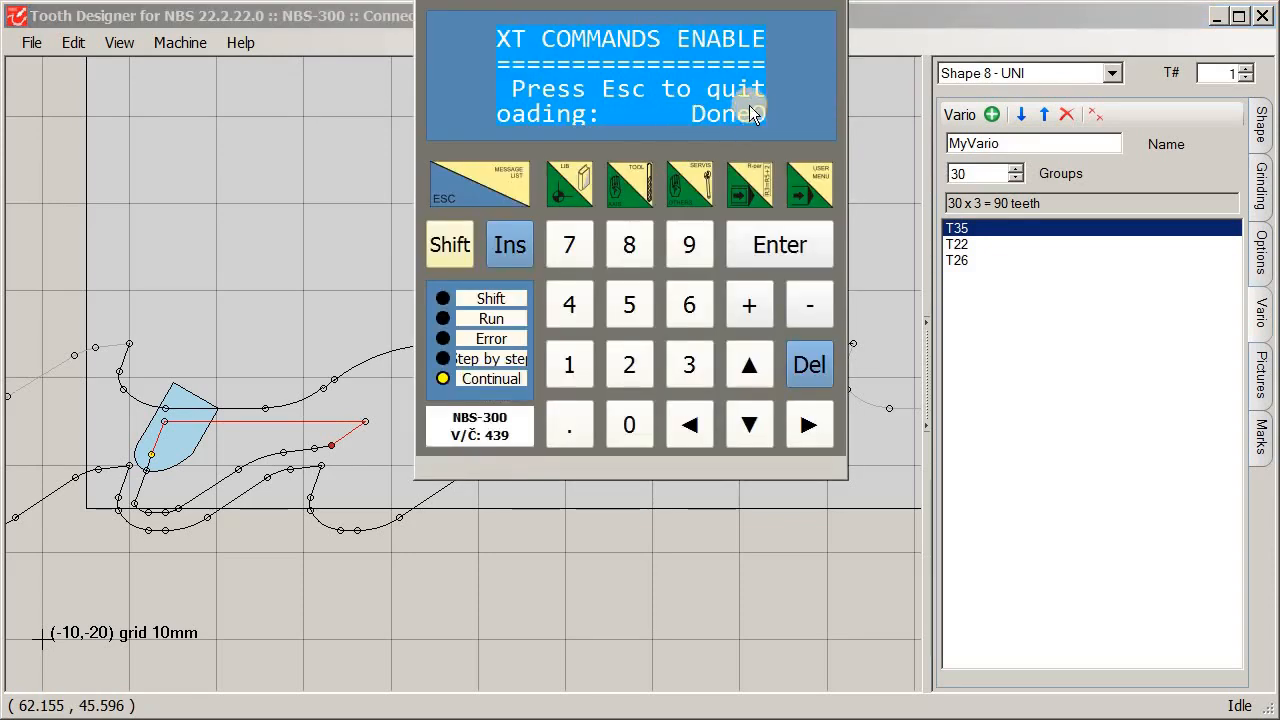
{"action": "left_click", "coordinate": [483, 180]}
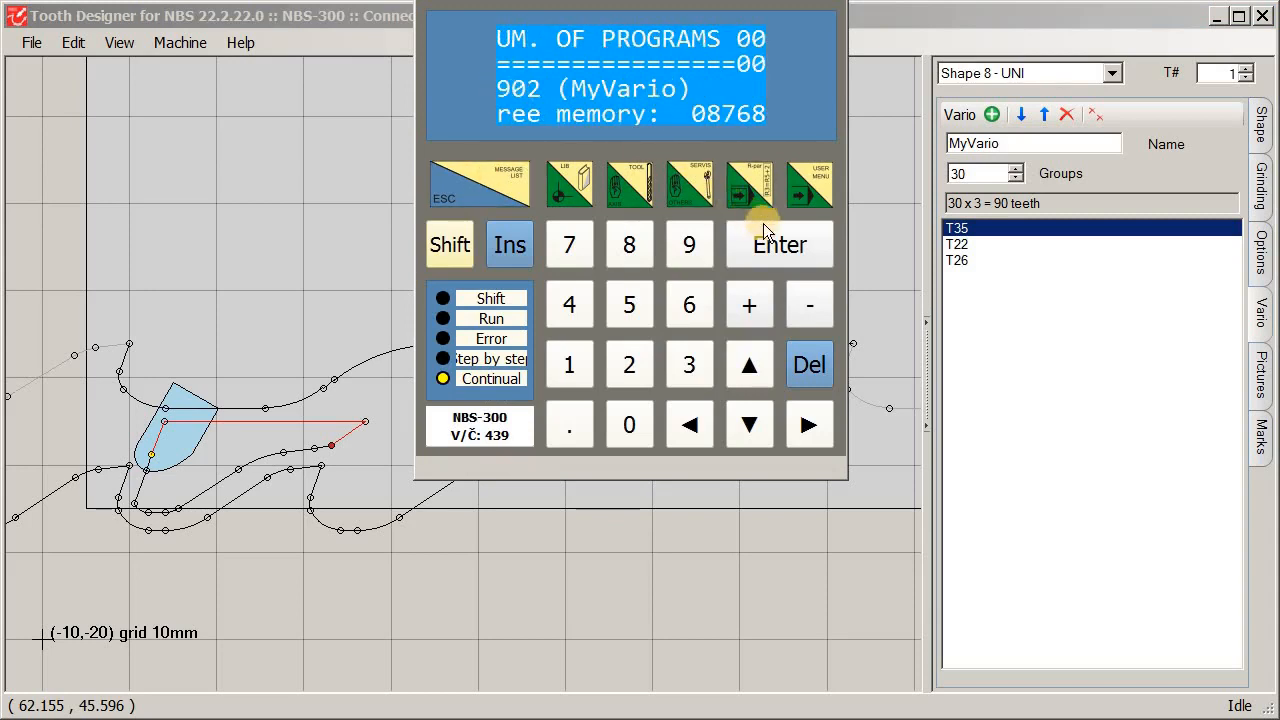
- Select program 902 (MyVario) from the machine's program library as the active program on the control panel
{"action": "left_click", "coordinate": [782, 248]}
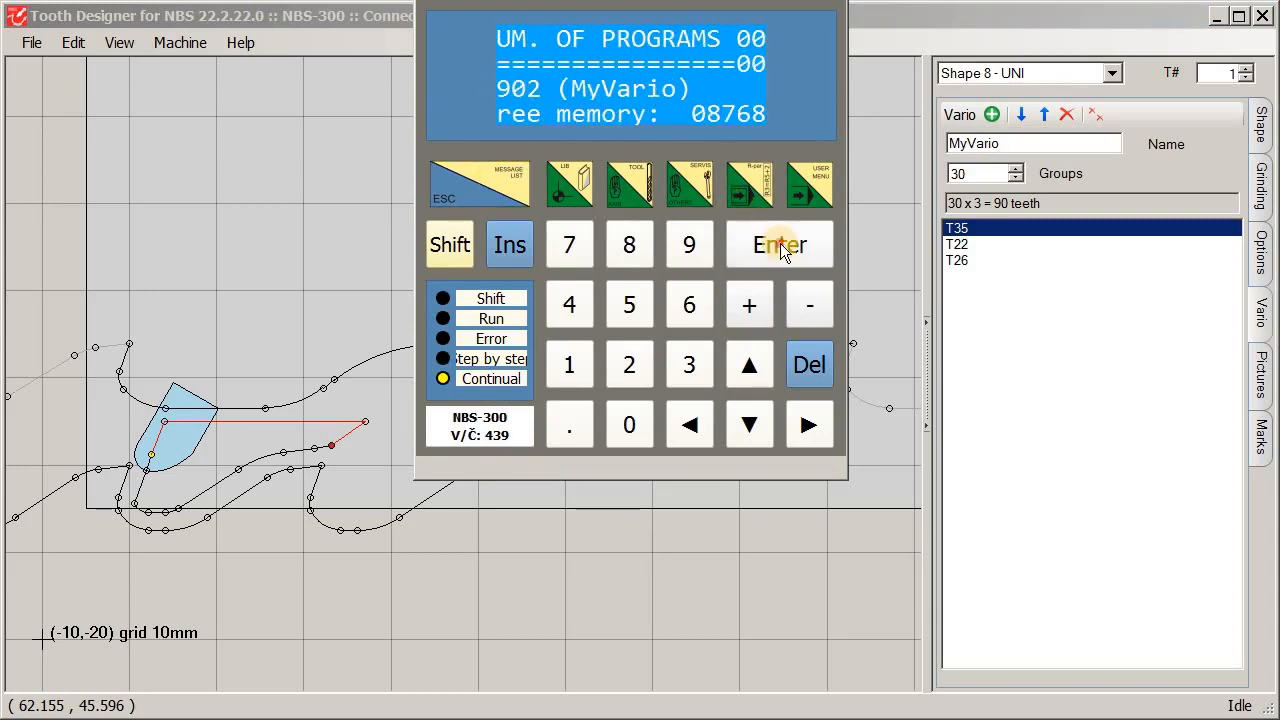
{"action": "left_click", "coordinate": [780, 250]}
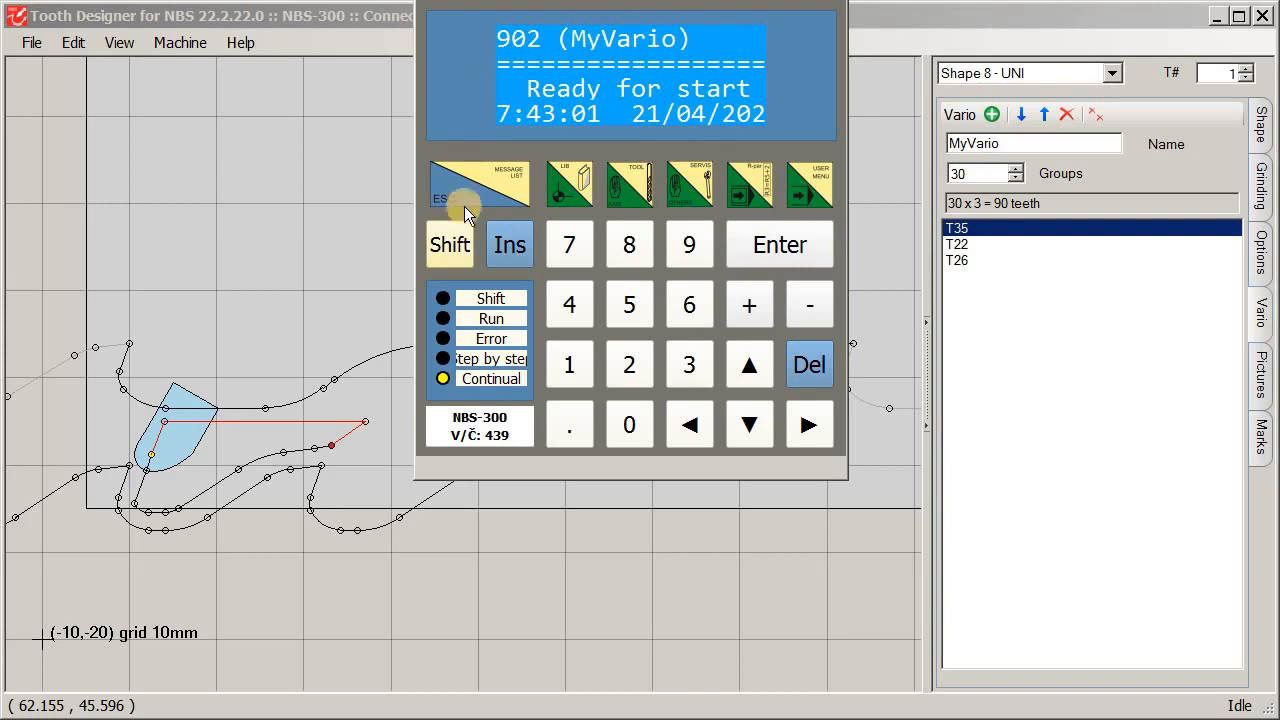
- Look through the stored tooth shape and vario programs in the machine's library, then leave it and return to the Tooth Designer window
{"action": "left_click", "coordinate": [452, 246]}
{"action": "left_click", "coordinate": [570, 184]}
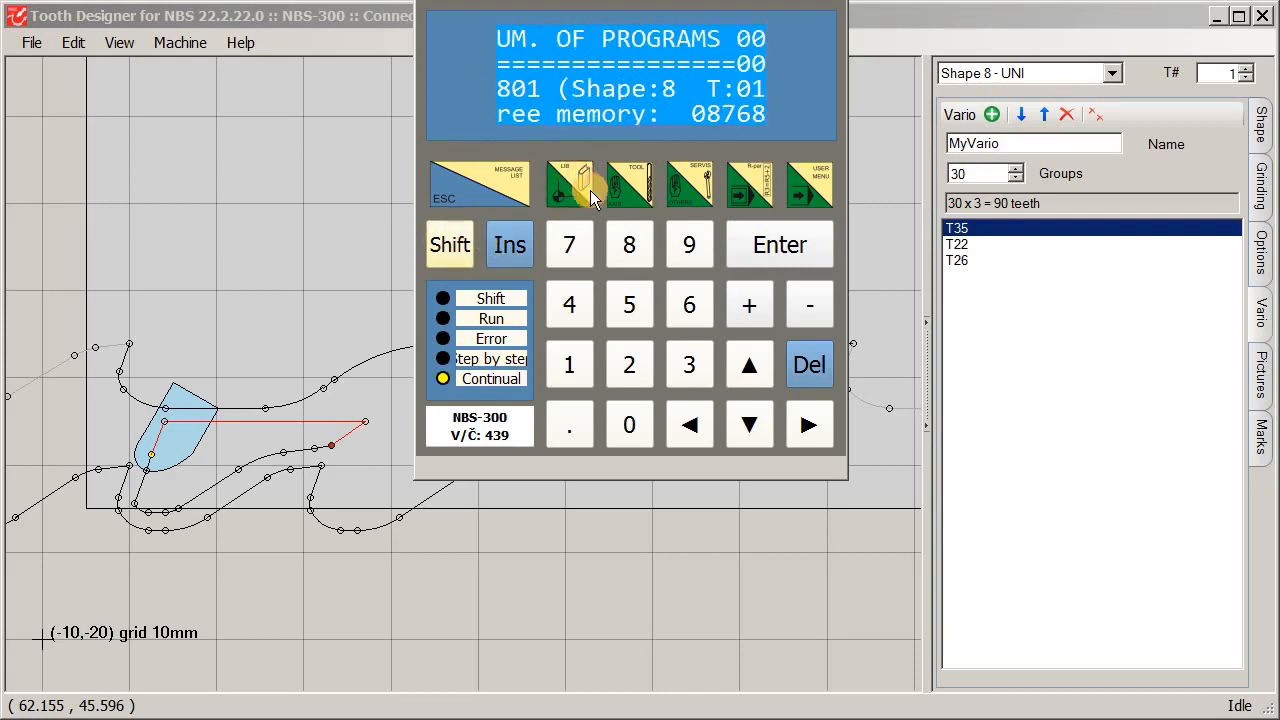
{"action": "left_click", "coordinate": [751, 426]}
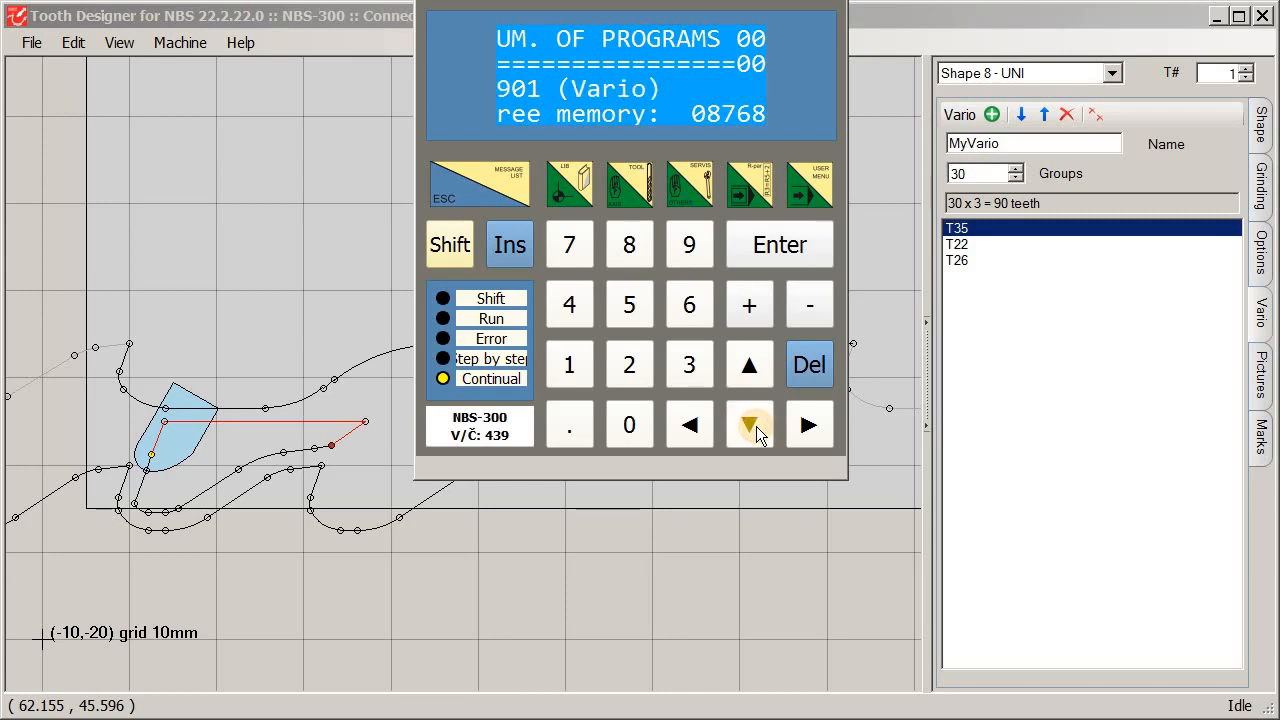
{"action": "left_click", "coordinate": [756, 431]}
{"action": "left_click", "coordinate": [756, 431]}
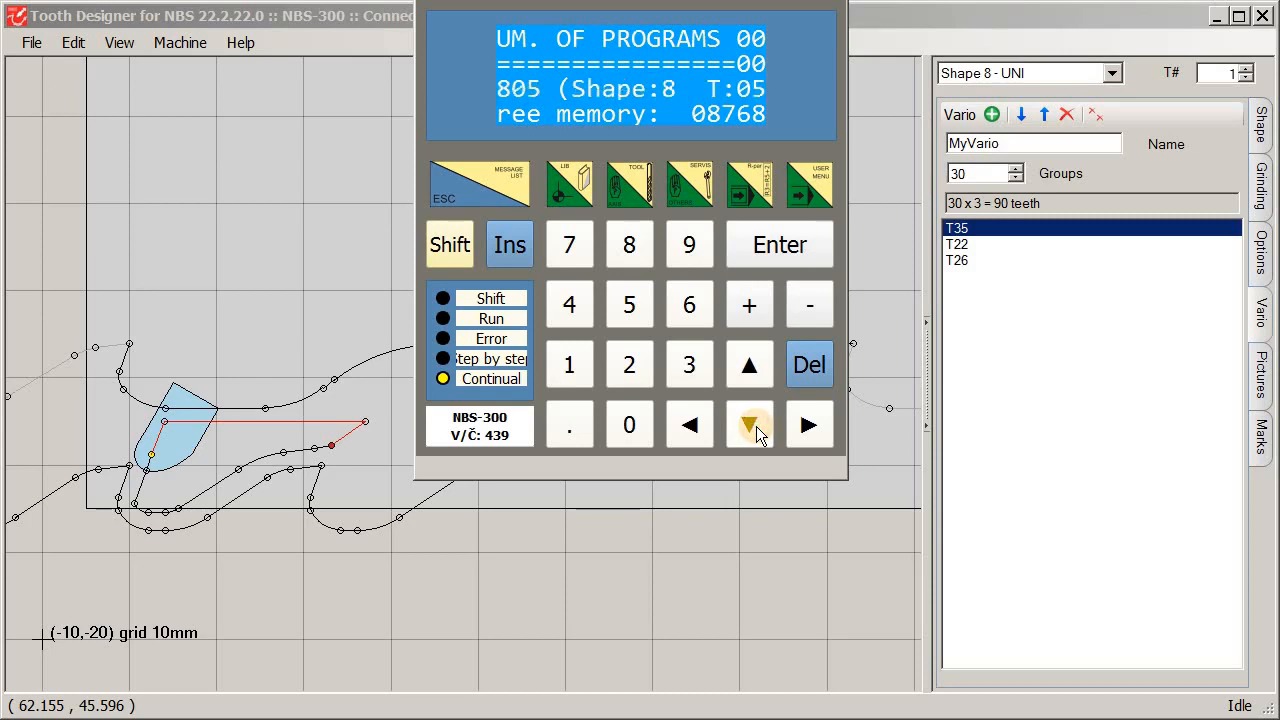
{"action": "left_click", "coordinate": [756, 431]}
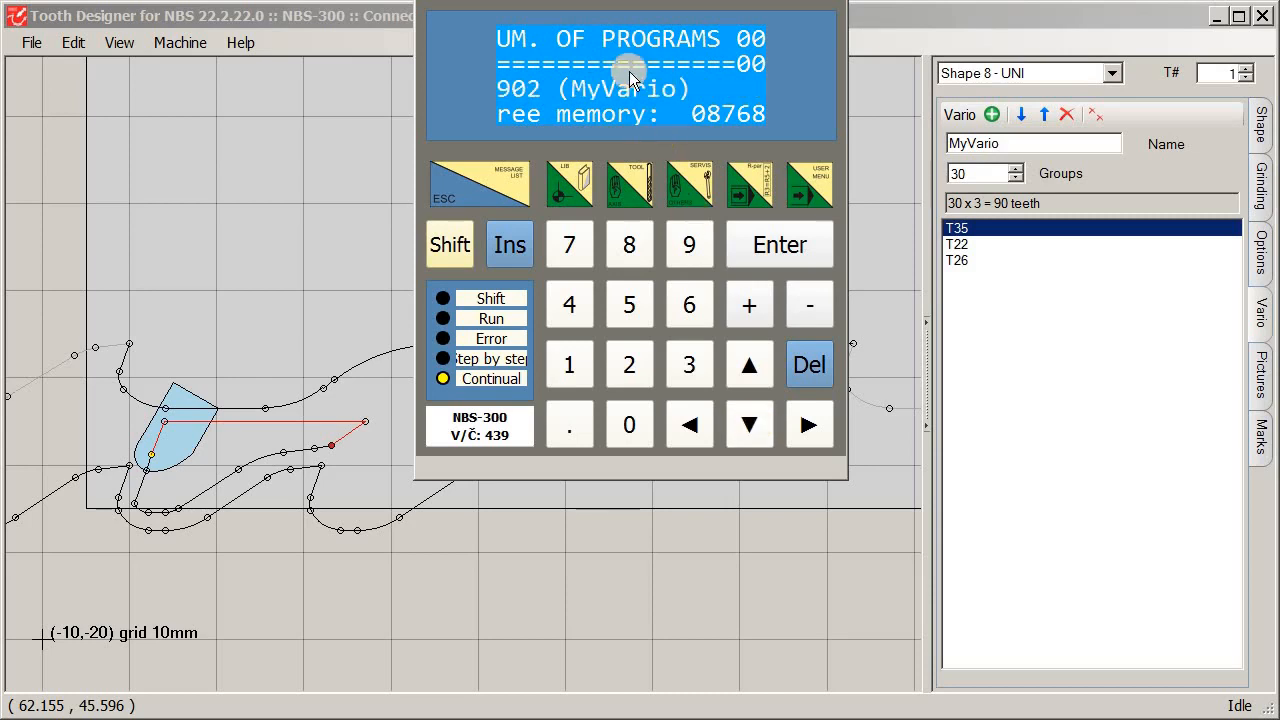
{"action": "left_click", "coordinate": [755, 429]}
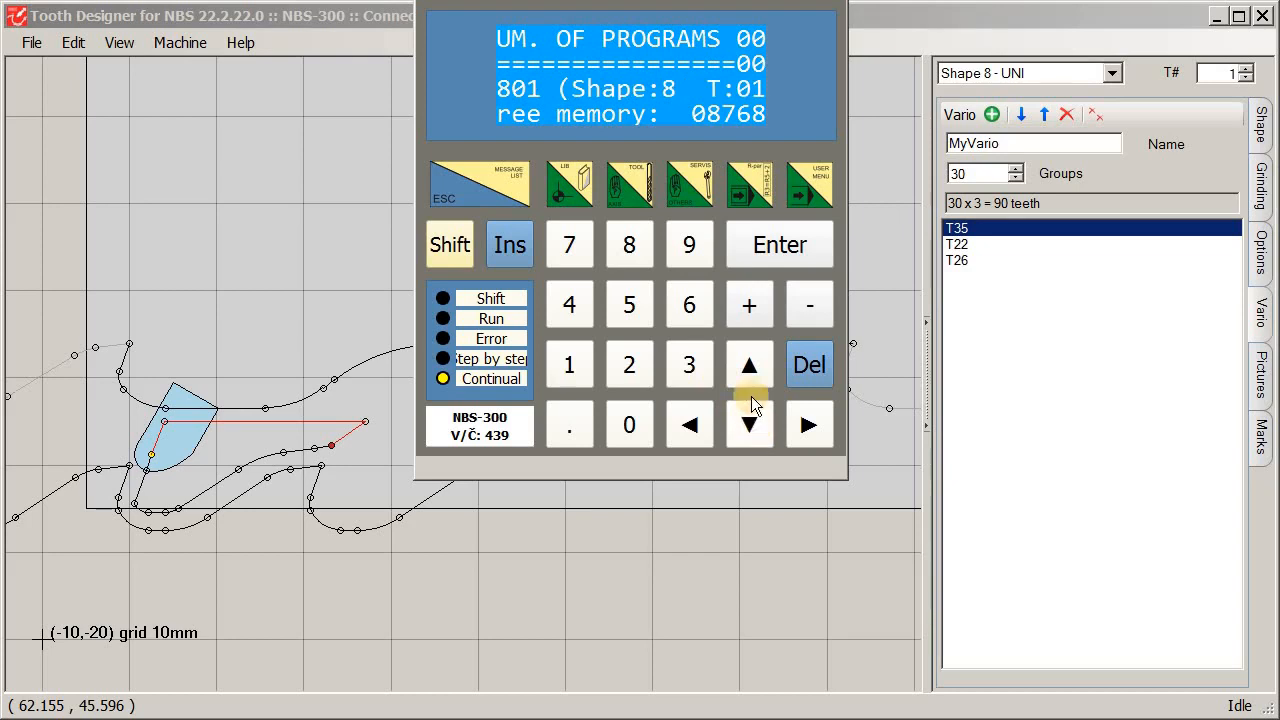
{"action": "left_click", "coordinate": [749, 365]}
{"action": "left_click", "coordinate": [507, 167]}
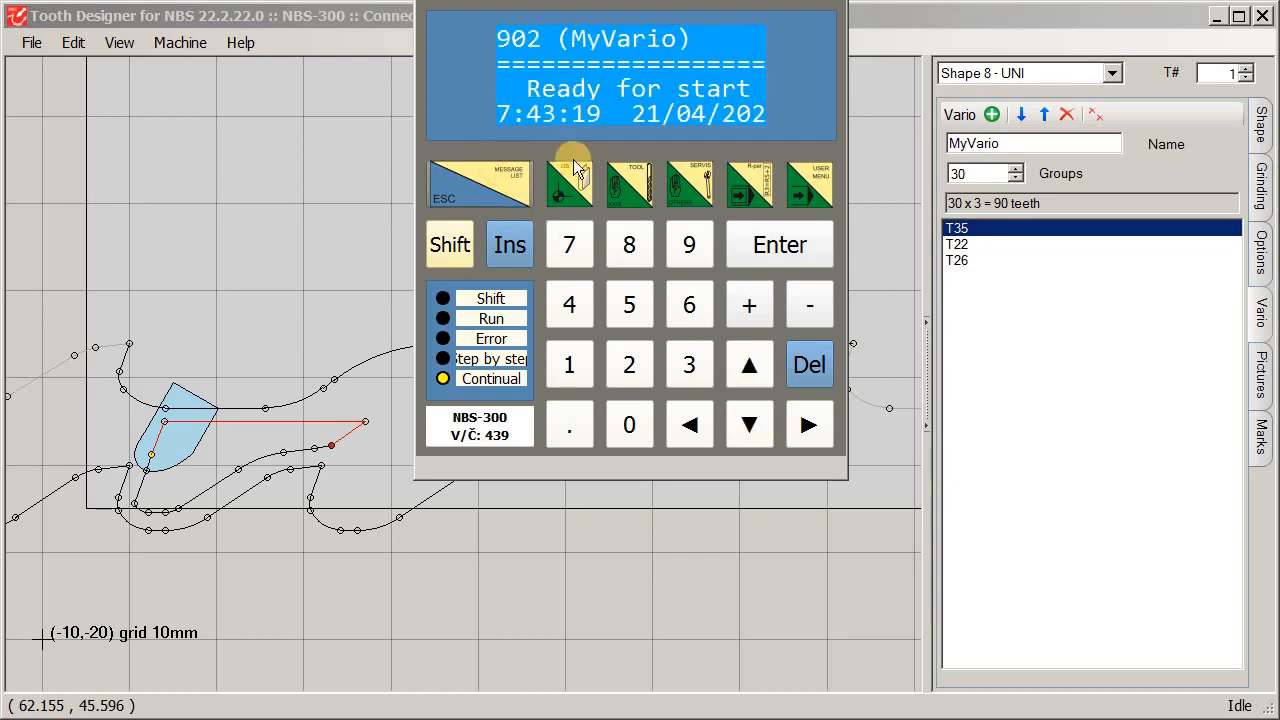
{"action": "left_click", "coordinate": [909, 15]}
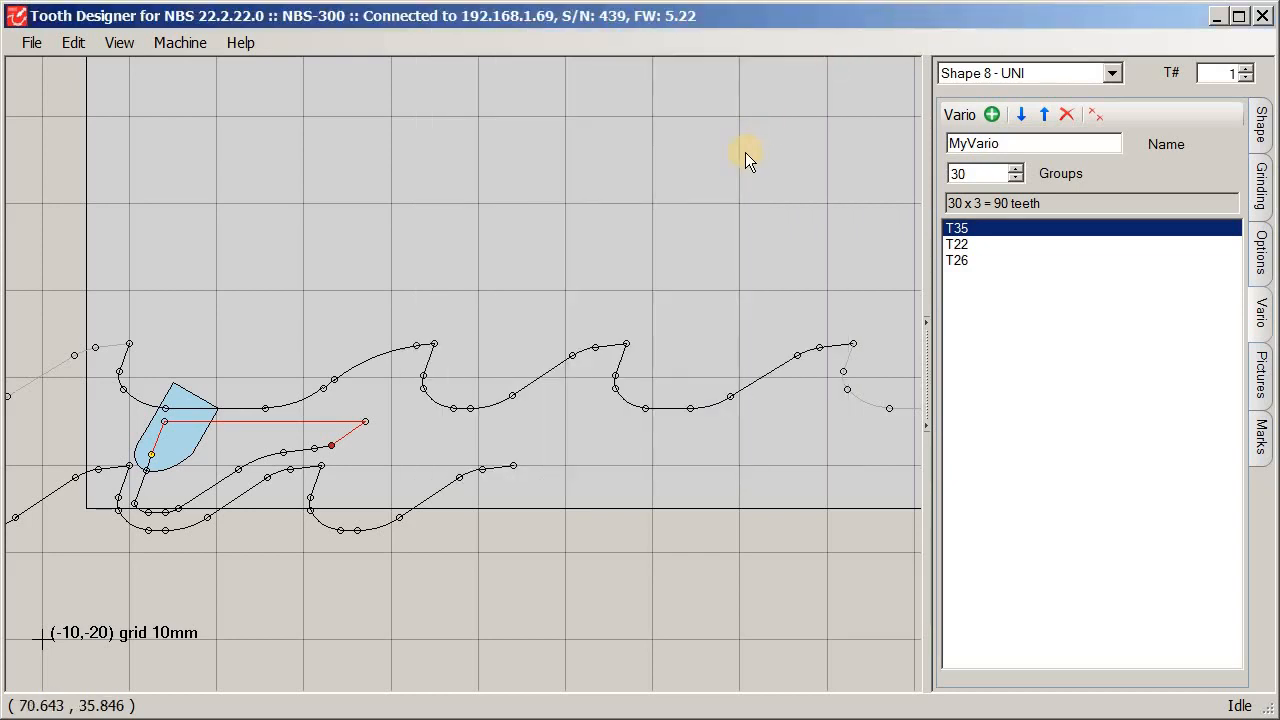